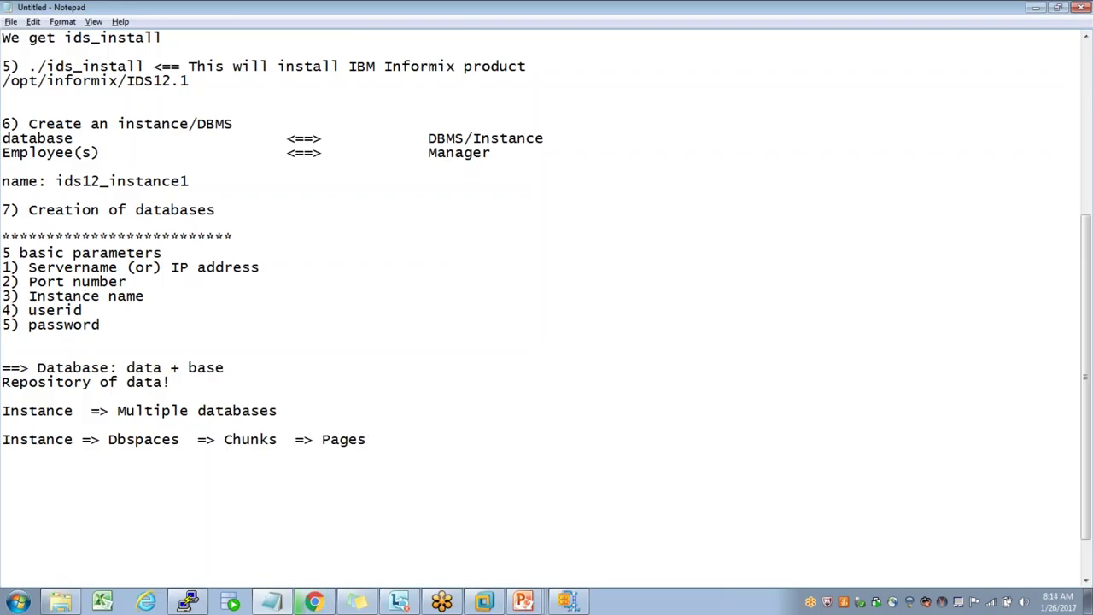
# - Bring up the Informix Architecture (Storage Model) slide from the Notepad notes
pyautogui.hotkey('alt', 'Tab')
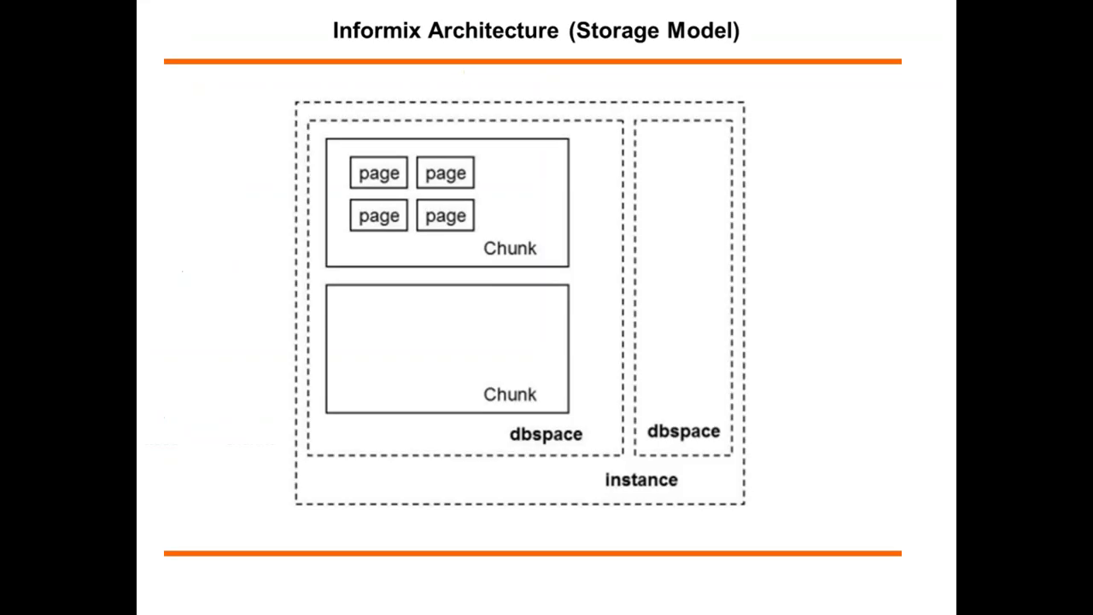
# - Switch away from the storage model slide back to the other windows
pyautogui.hotkey('alt', 'Tab')
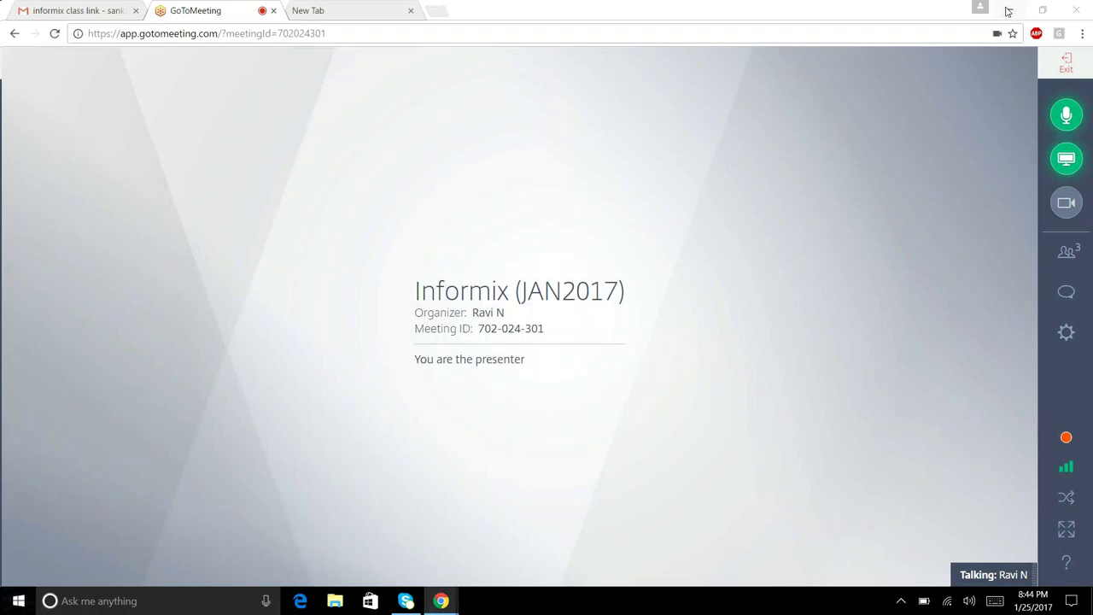
# - Launch VirtualBox, dismiss the update notice, view the saved cloudera VM maximized, then close it
pyautogui.click(1008, 11)
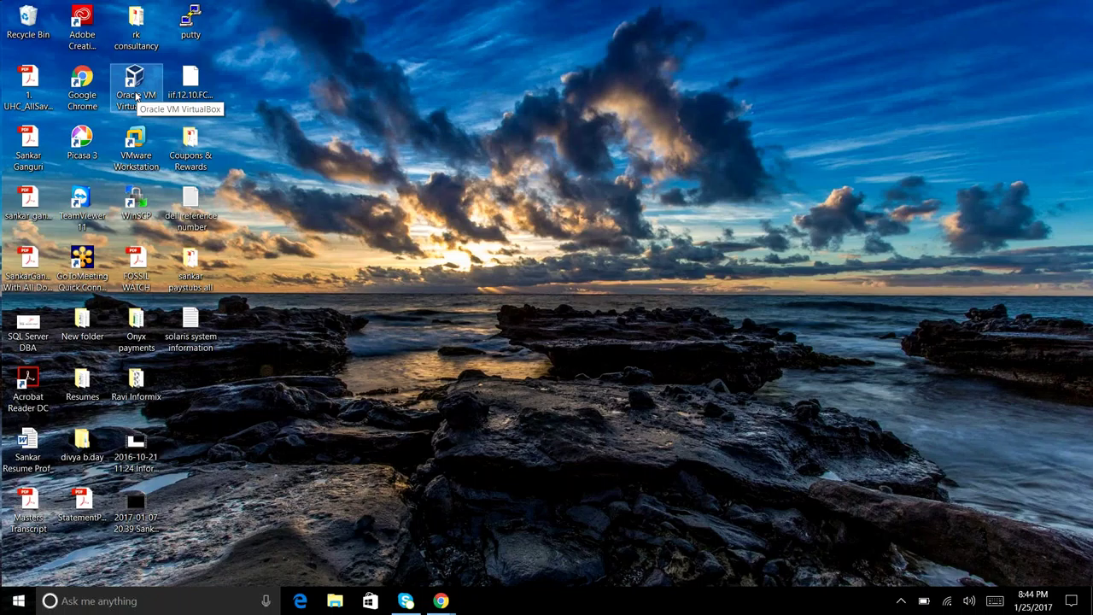
pyautogui.click(136, 97)
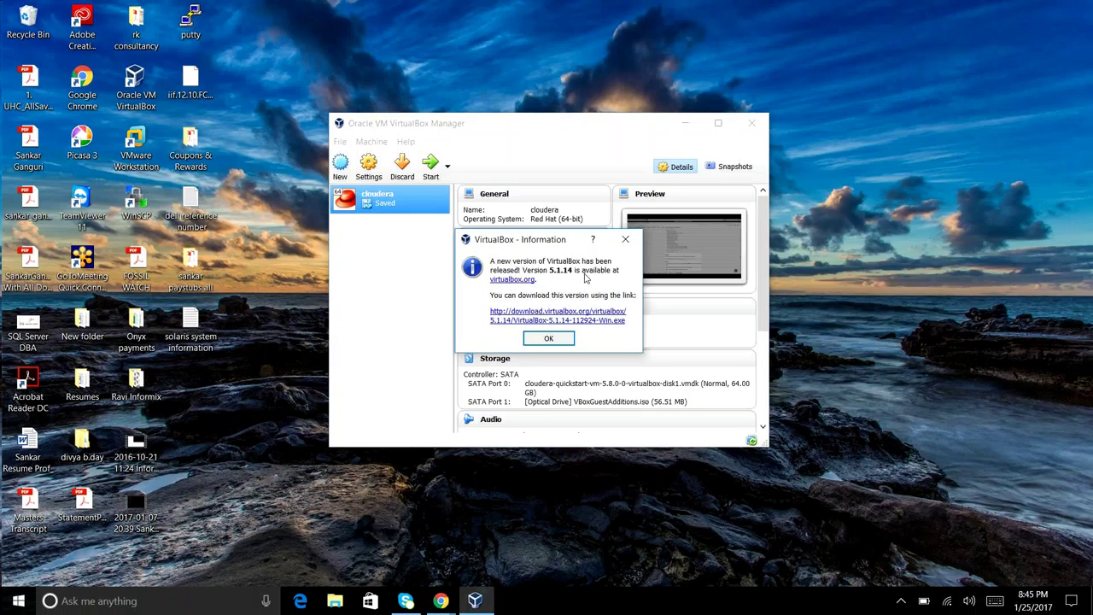
pyautogui.click(627, 242)
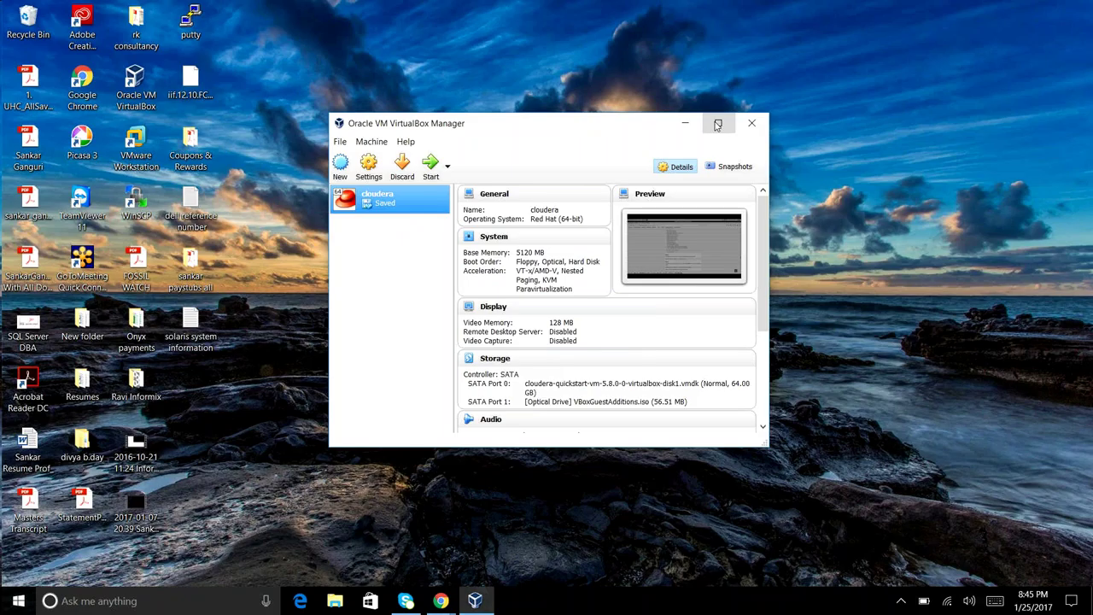
pyautogui.click(717, 125)
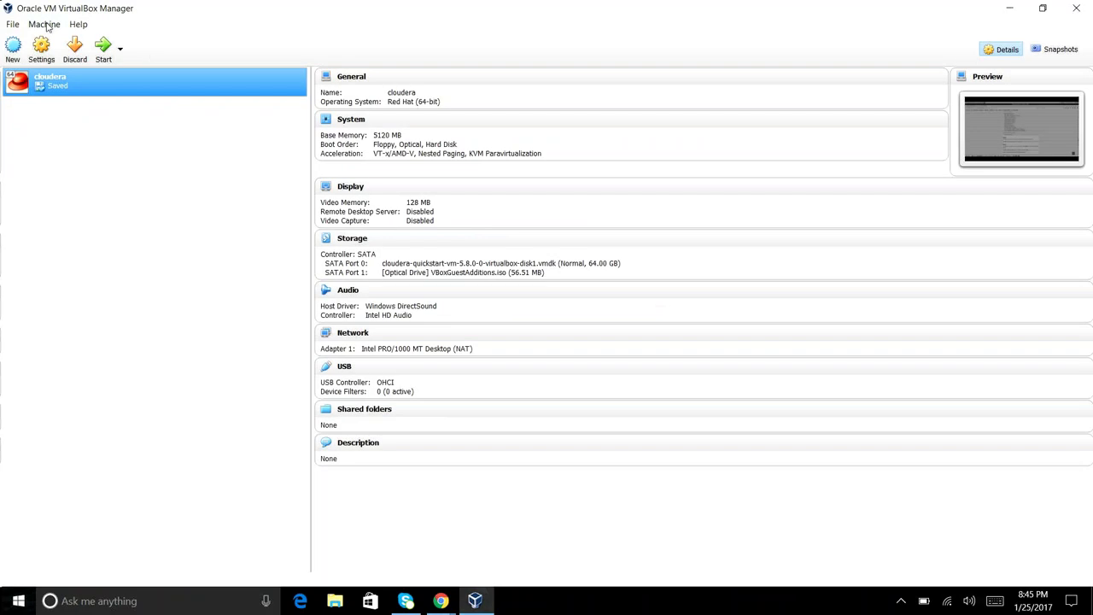
pyautogui.click(1076, 9)
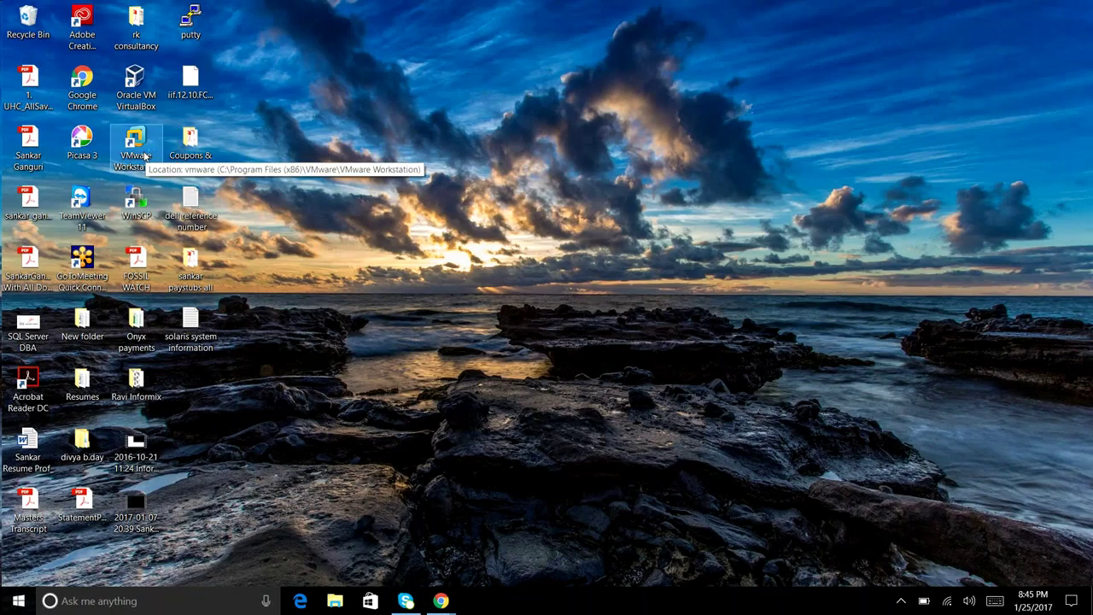
# - Launch VMware Workstation, resume the suspended rhel1 machine, then return to the desktop
pyautogui.doubleClick(145, 155)
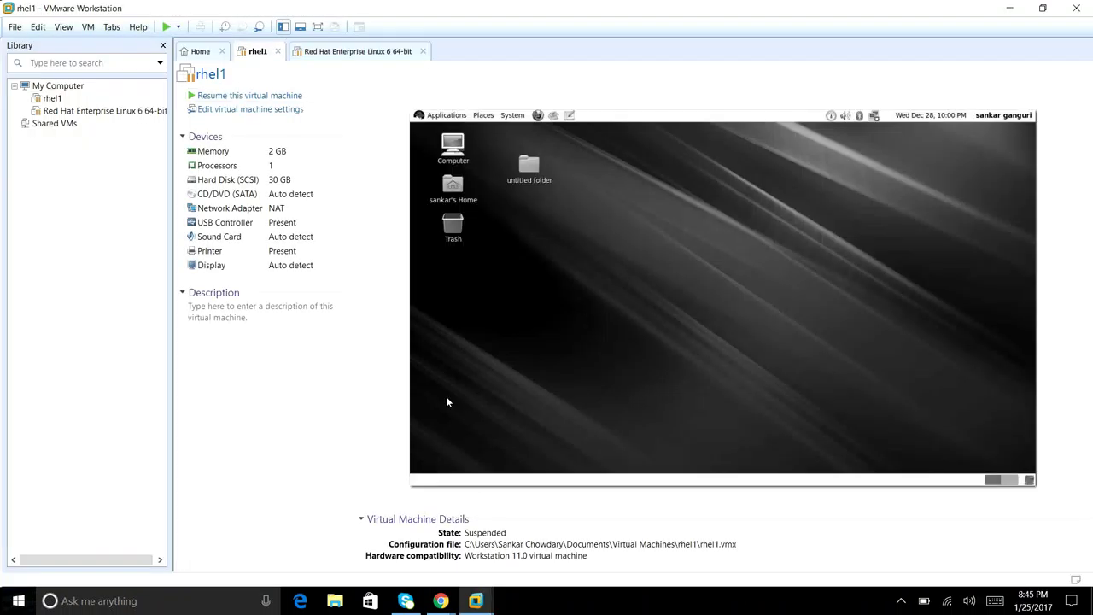
pyautogui.click(205, 53)
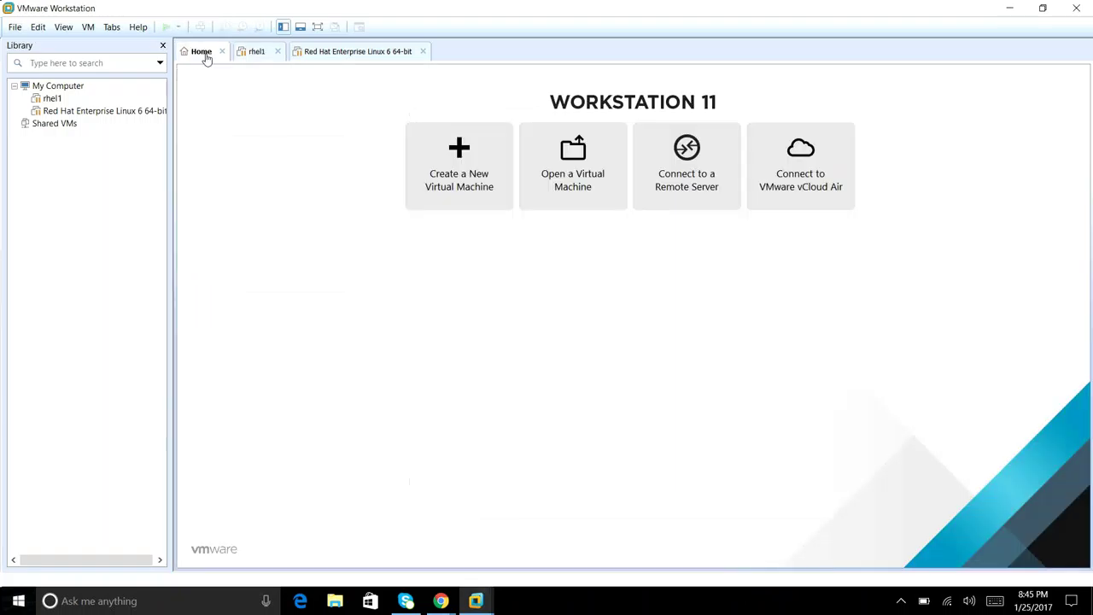
pyautogui.hotkey('ctrl', 'Tab')
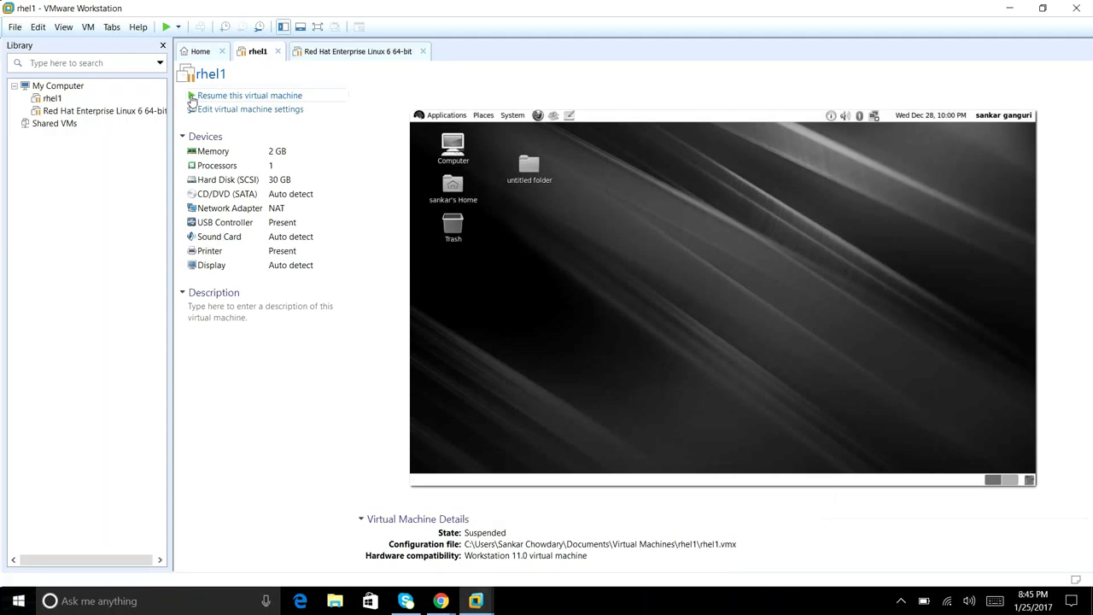
pyautogui.click(190, 96)
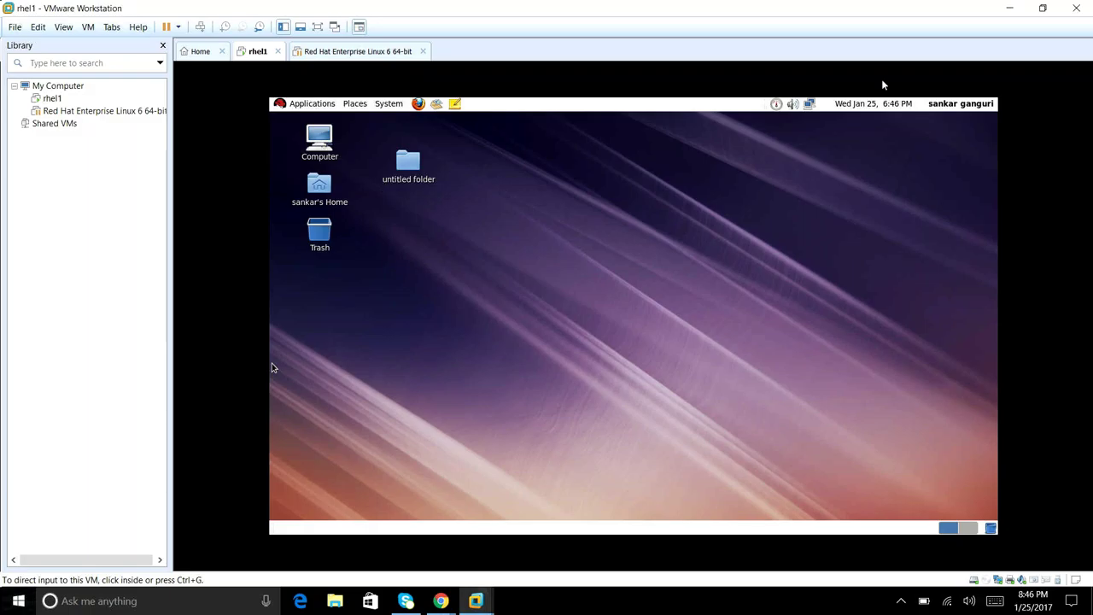
pyautogui.press('super+d')
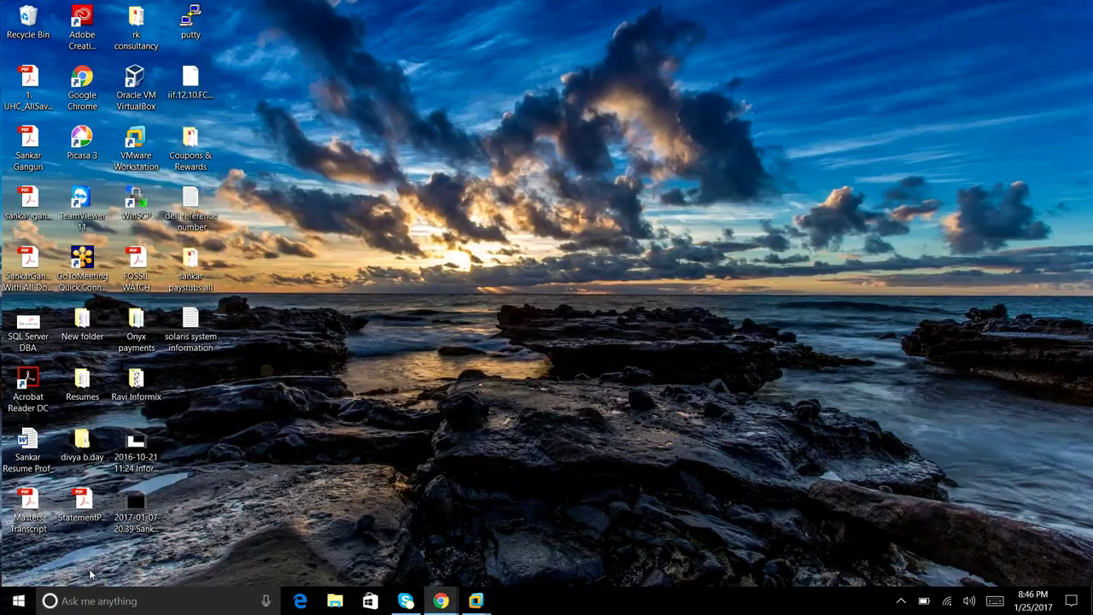
# - Connect to rhel1 with the saved PuTTY session, log in as informix, and run onstat -
pyautogui.click(471, 606)
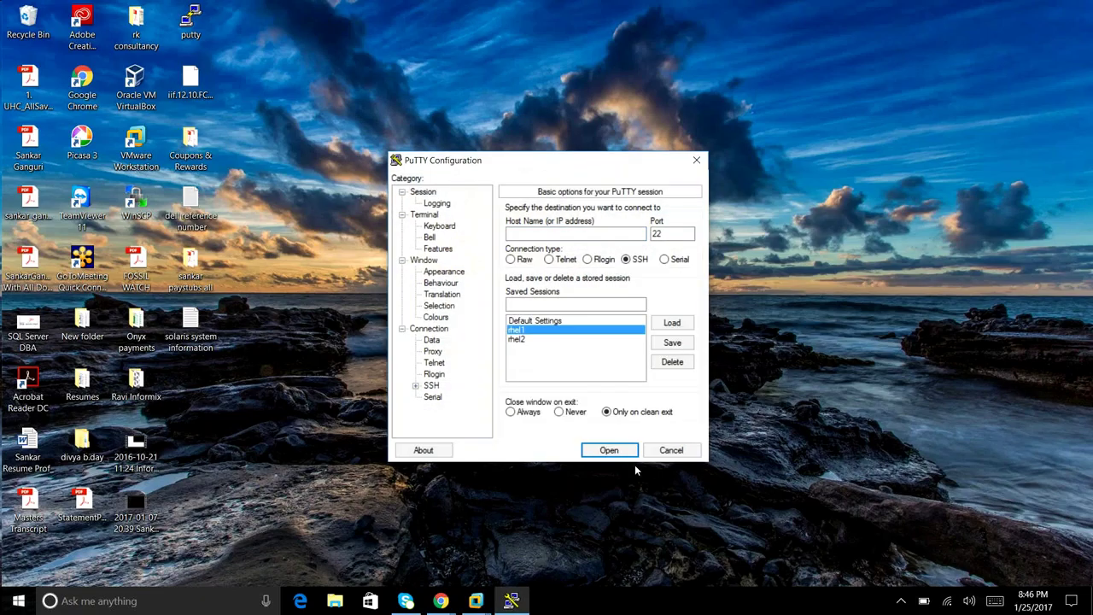
pyautogui.click(627, 451)
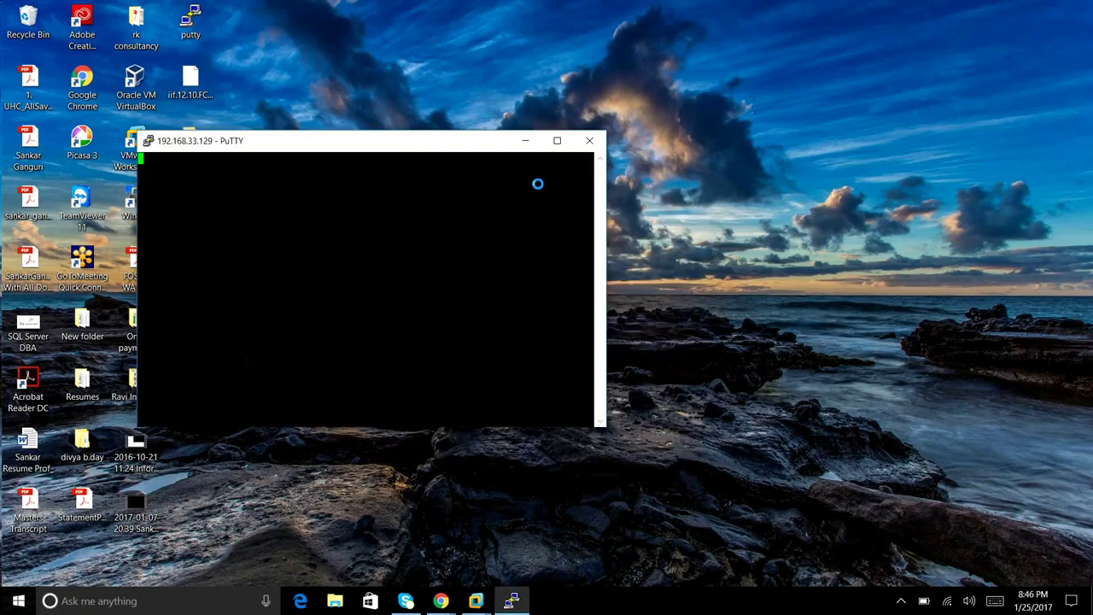
pyautogui.doubleClick(500, 141)
pyautogui.write('r')
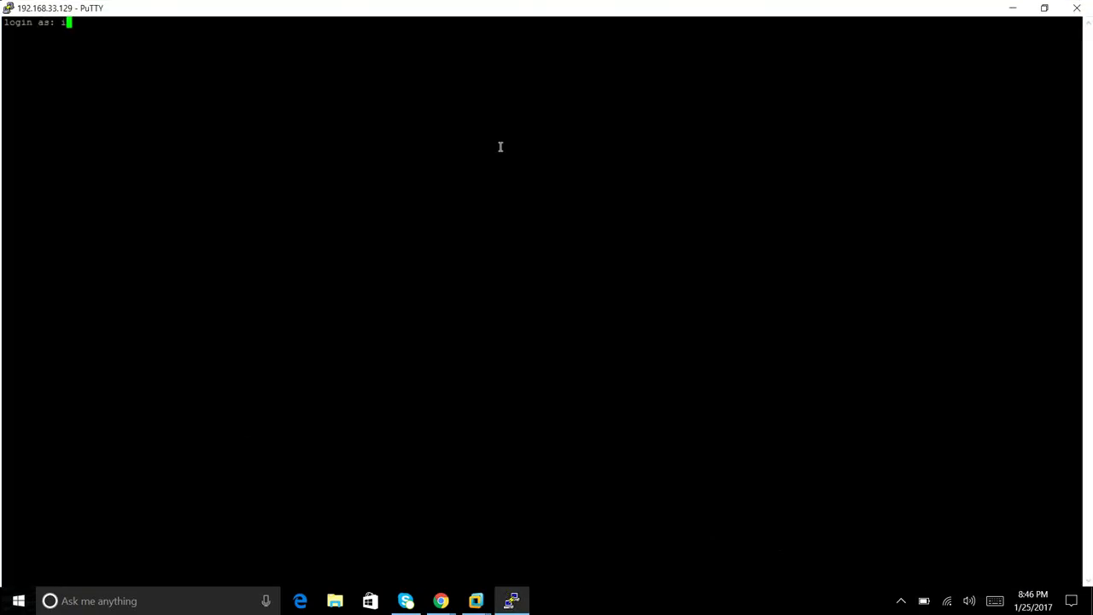
pyautogui.write('nformix')
pyautogui.press('Return')
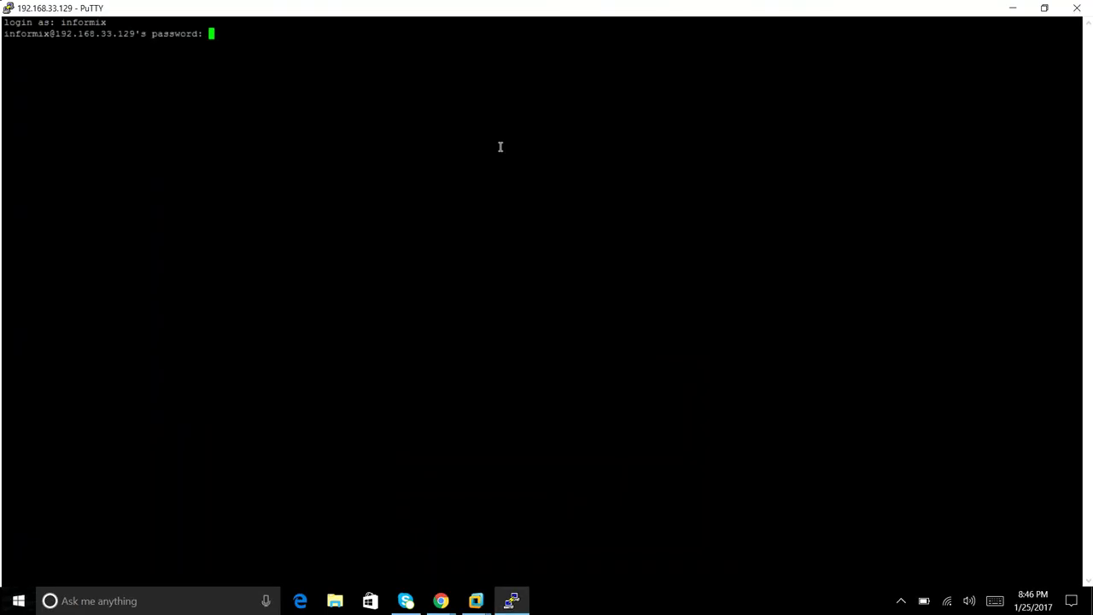
pyautogui.press('Return')
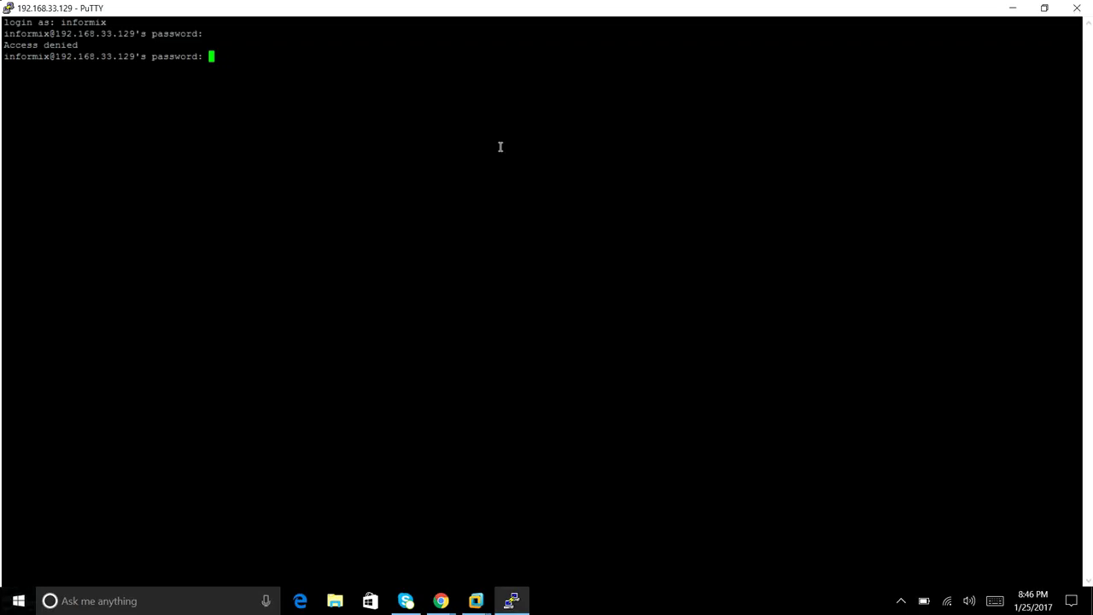
pyautogui.press('Return')
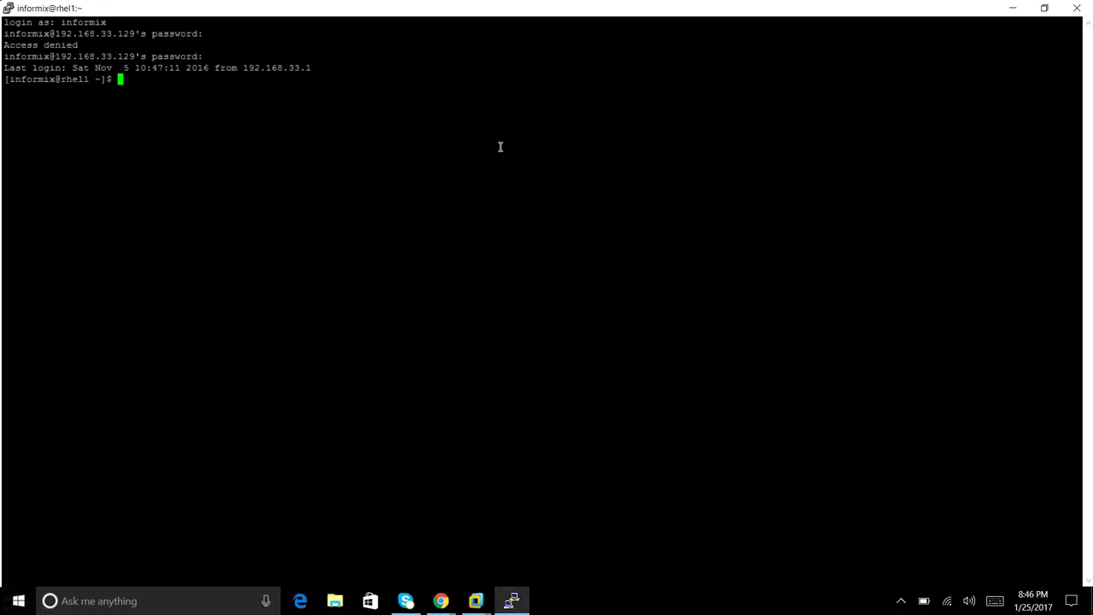
pyautogui.write('c')
pyautogui.write('nstat ')
pyautogui.write('-')
pyautogui.press('Return')
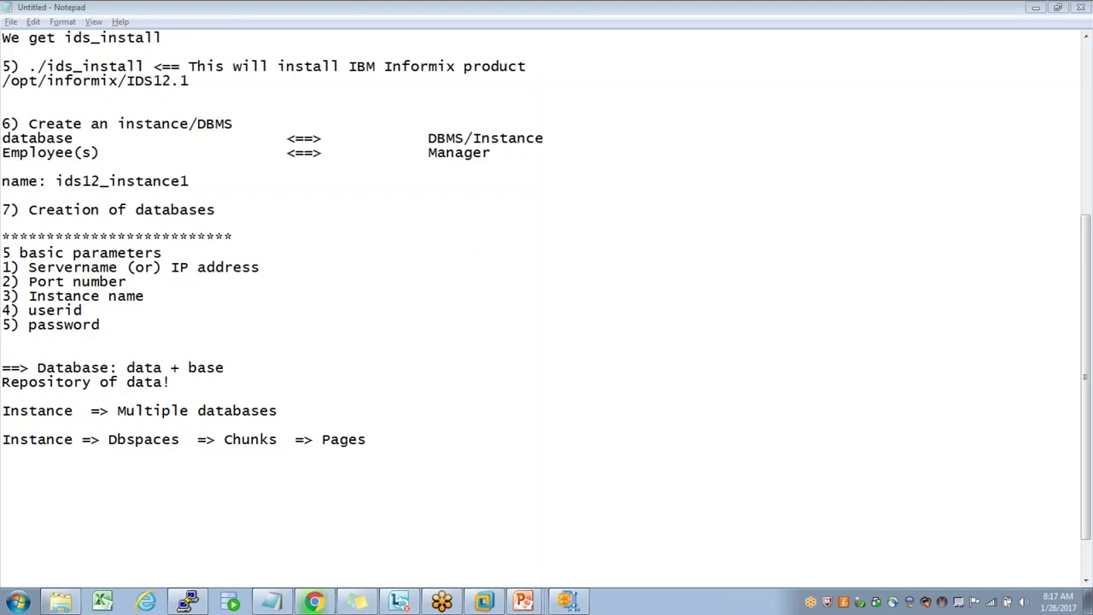
# - Bring the Chrome window to the front from the taskbar
pyautogui.moveTo(484, 602)
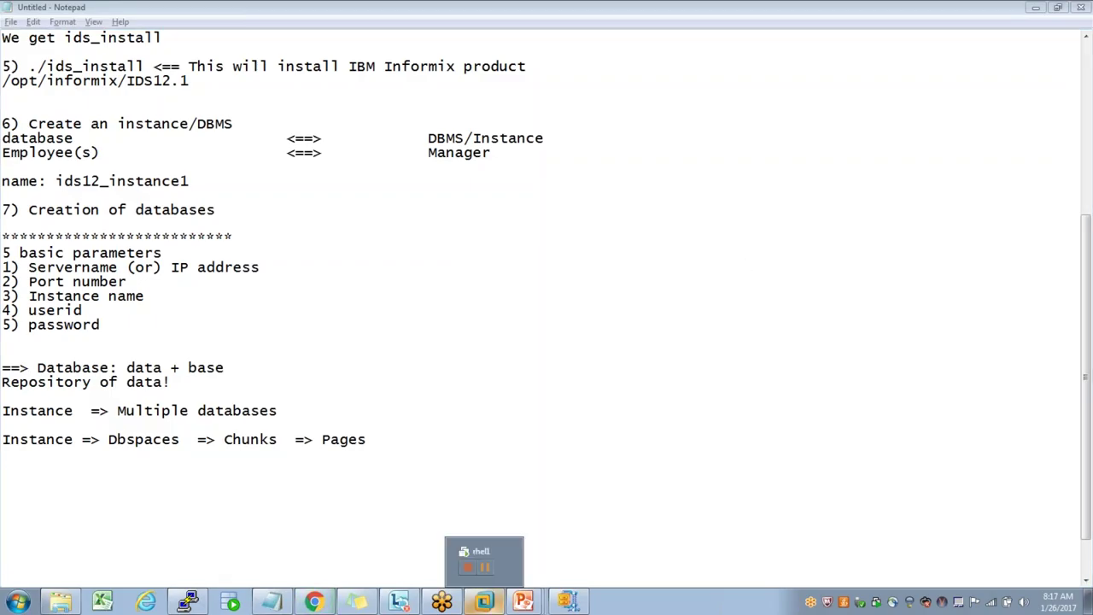
pyautogui.click(314, 602)
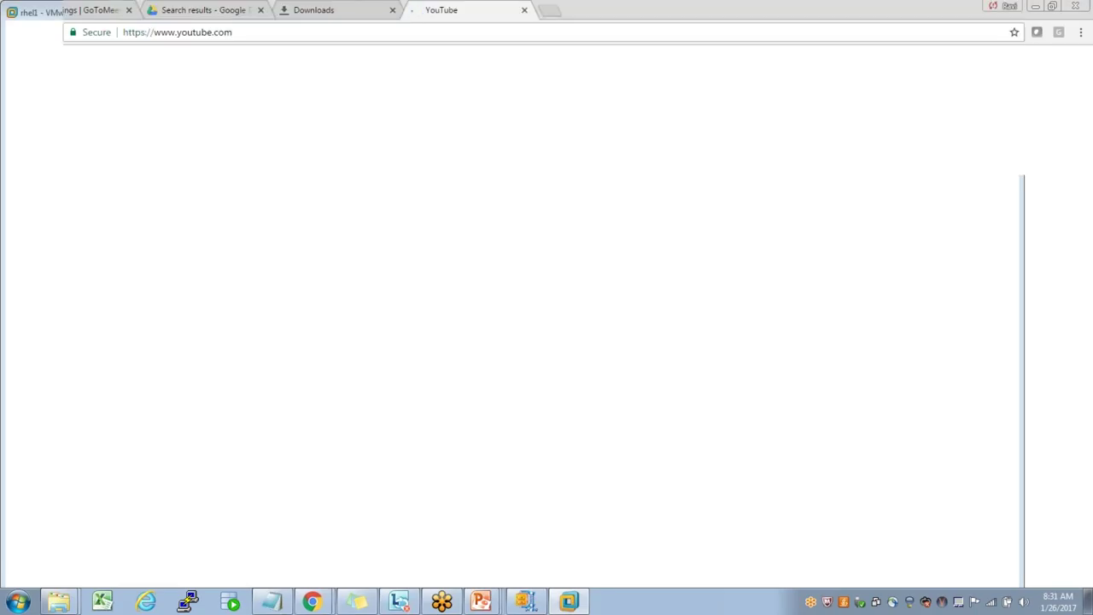
# - Open a new Chrome window and go to YouTube
pyautogui.hotkey('ctrl', 'n')
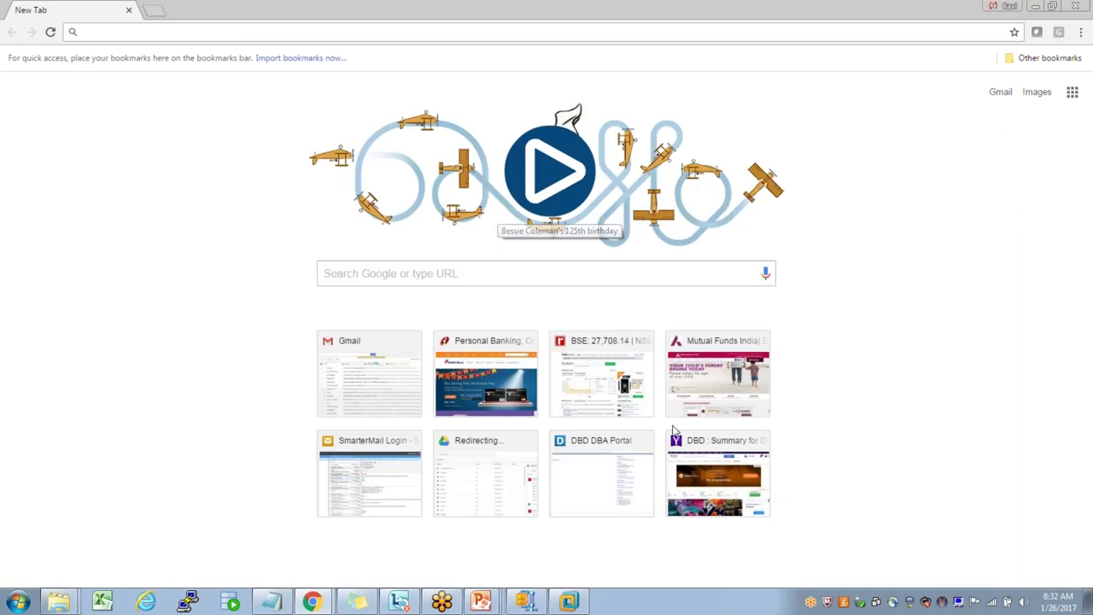
pyautogui.click(155, 12)
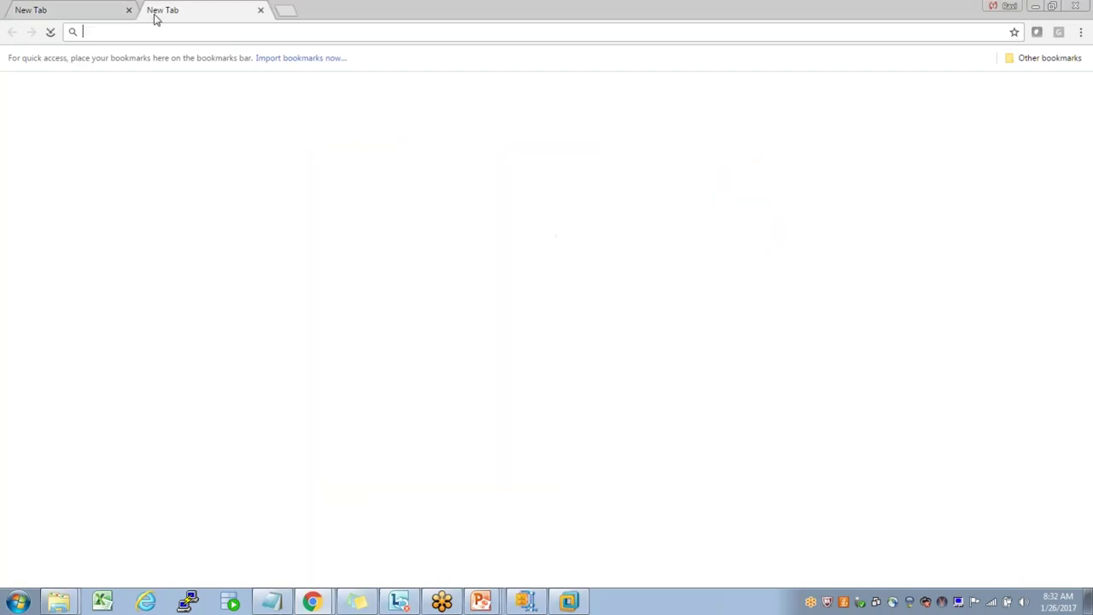
pyautogui.write('you')
pyautogui.press('Return')
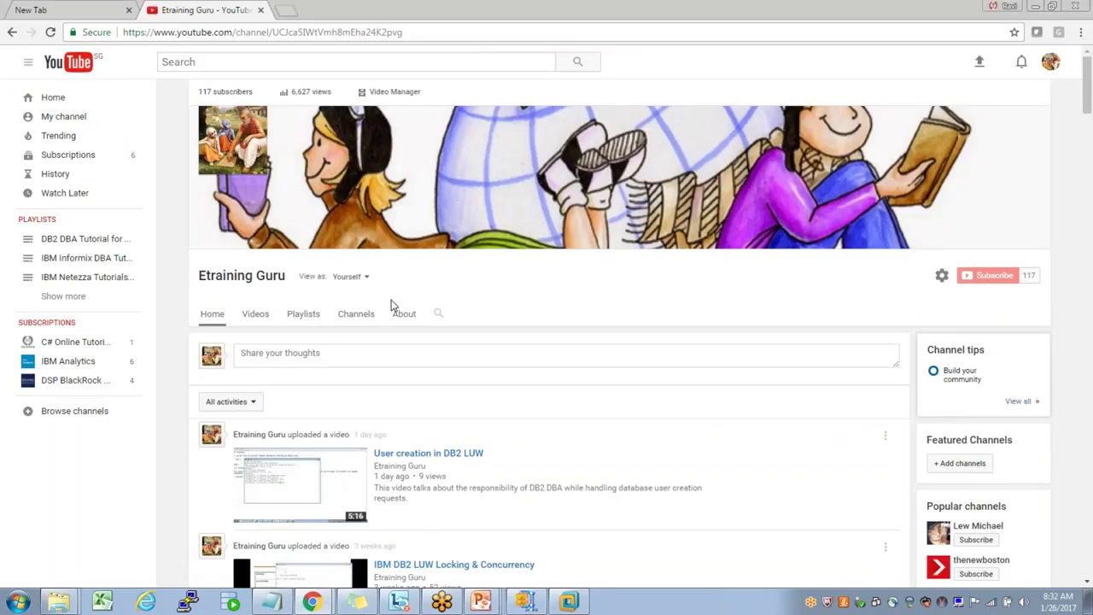
# - Open the IBM Informix DBA Tutorials for Beginners playlist and copy its URL
pyautogui.click(81, 258)
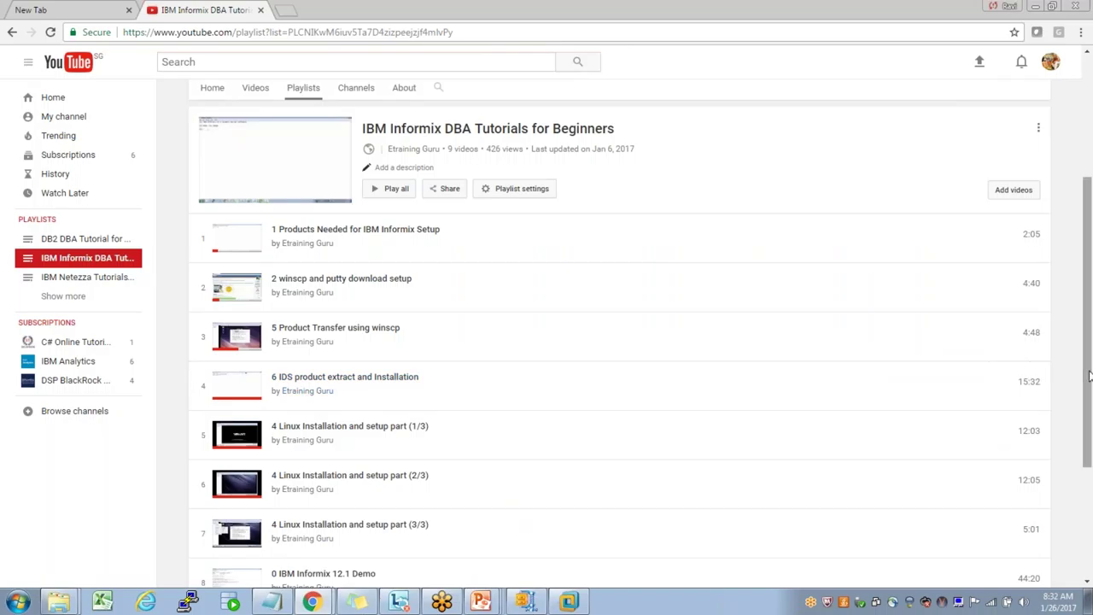
pyautogui.moveTo(1087, 373); pyautogui.dragTo(1089, 389)
pyautogui.click(474, 34)
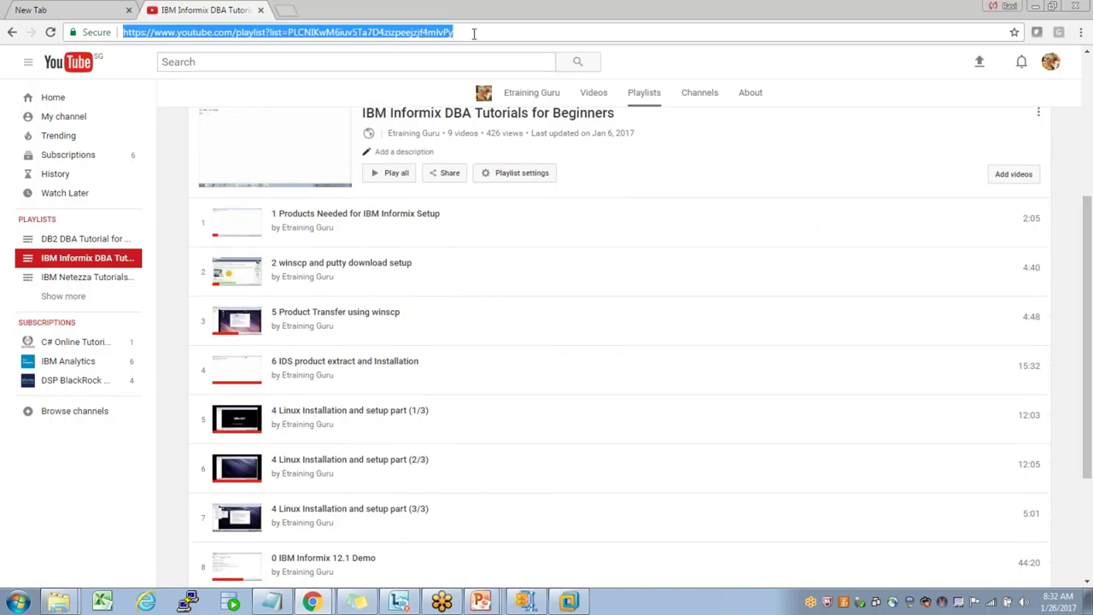
pyautogui.rightClick(428, 32)
pyautogui.click(453, 79)
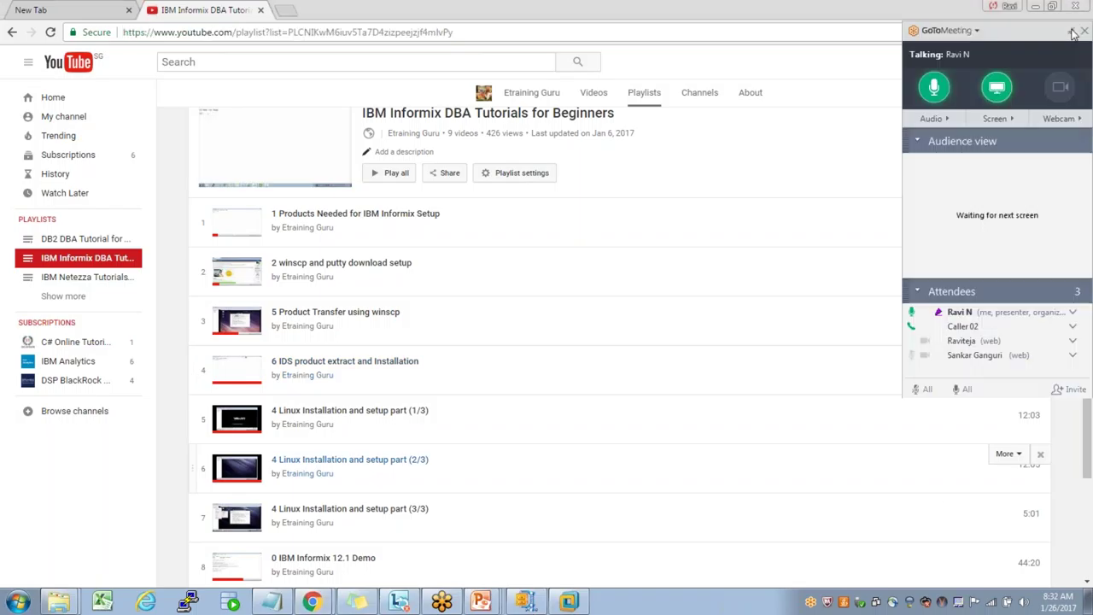
pyautogui.click(1072, 32)
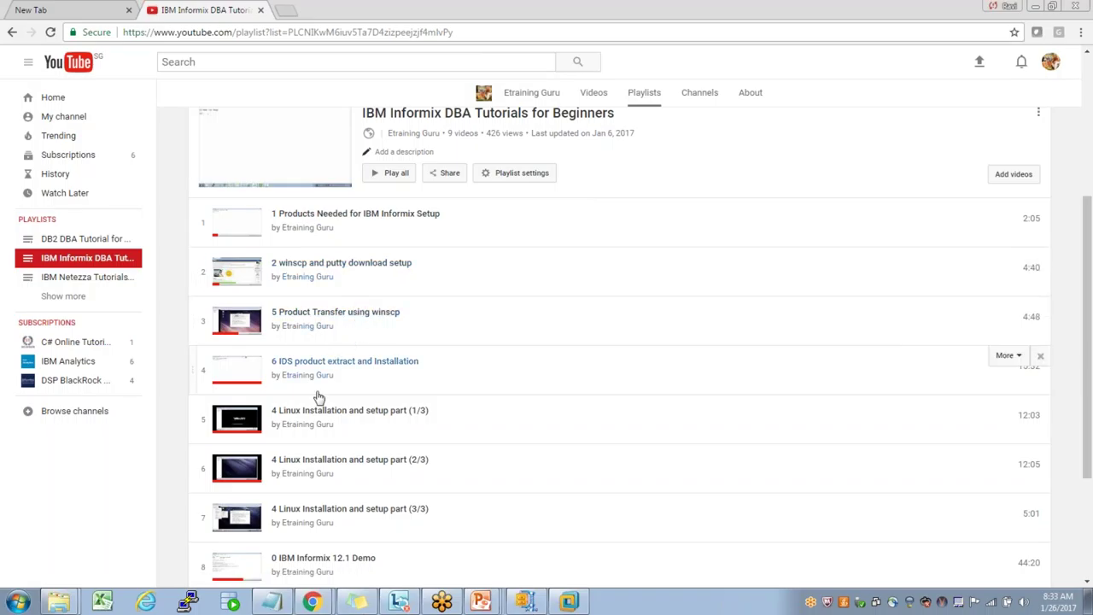
# - Open the IDS extract and installation video, then delete The Finger Family Song from the playlist
pyautogui.click(320, 465)
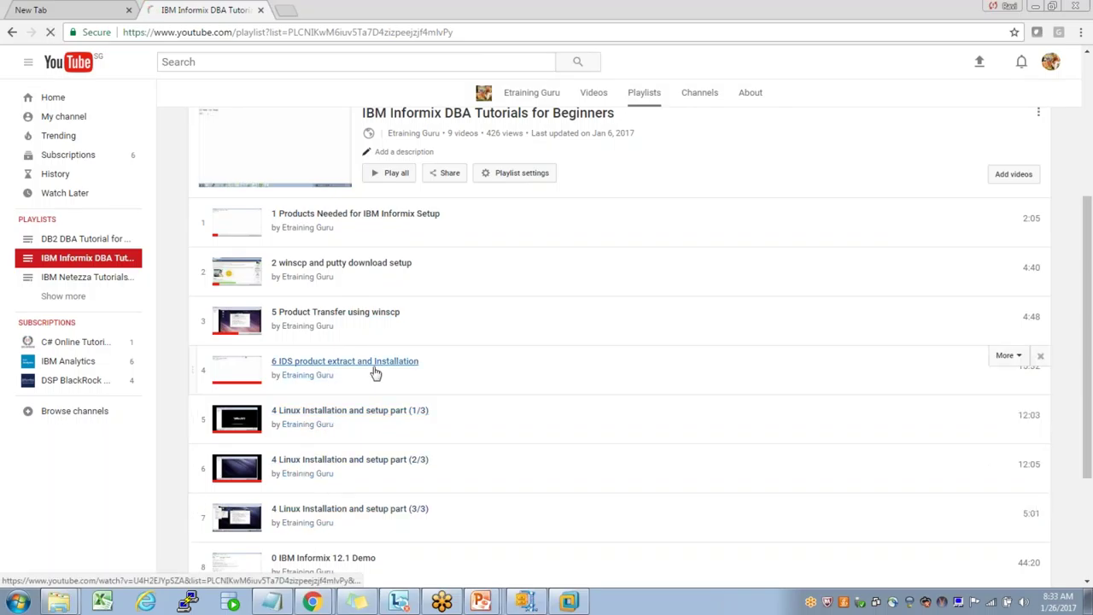
pyautogui.moveTo(1089, 353); pyautogui.dragTo(1089, 399)
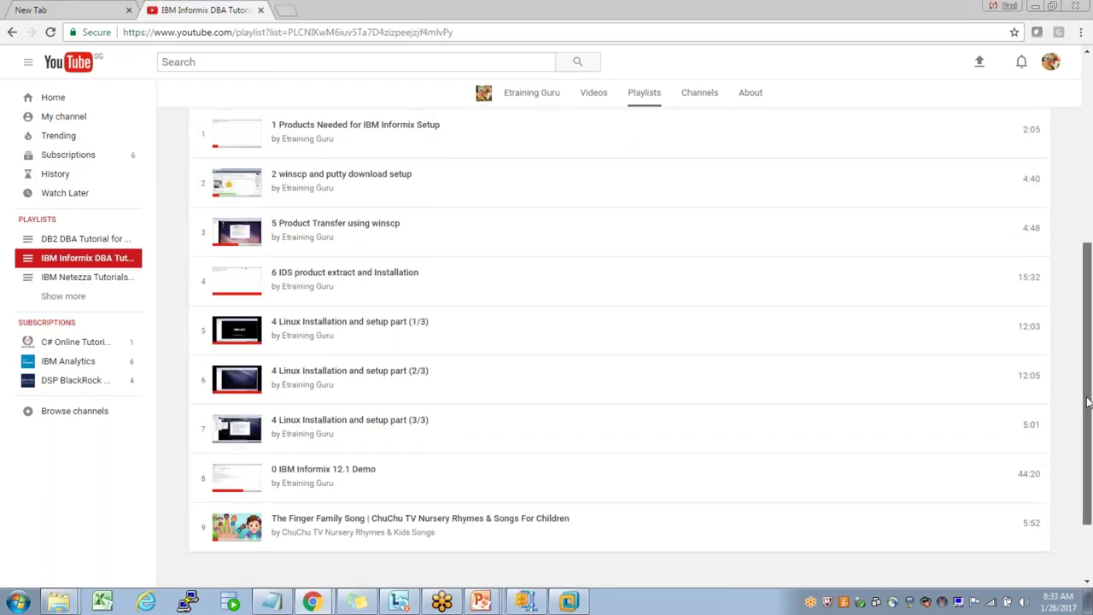
pyautogui.moveTo(1004, 527)
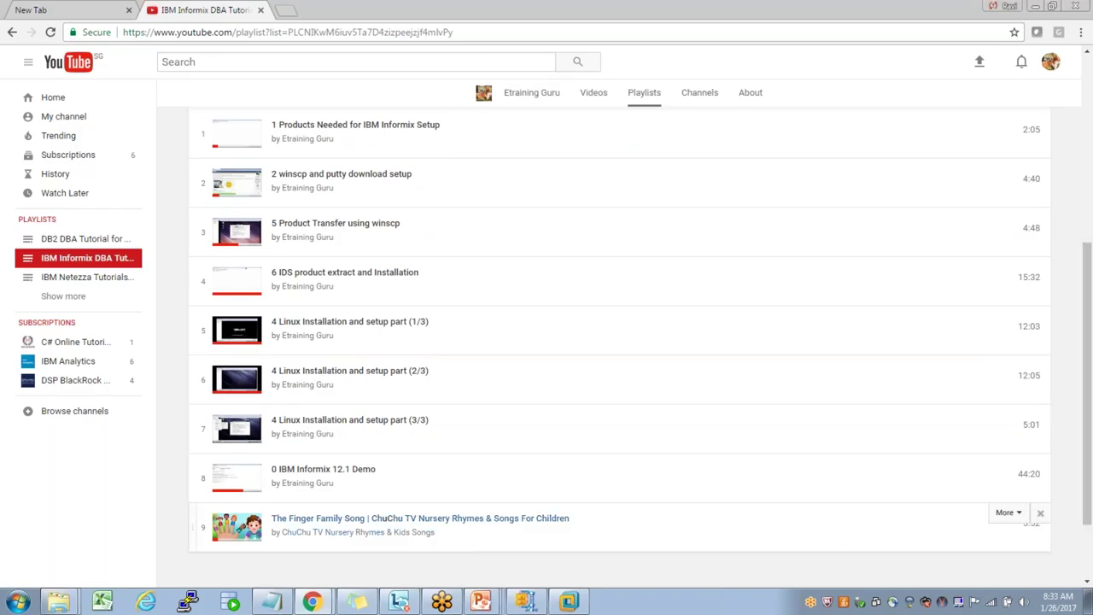
pyautogui.click(1039, 515)
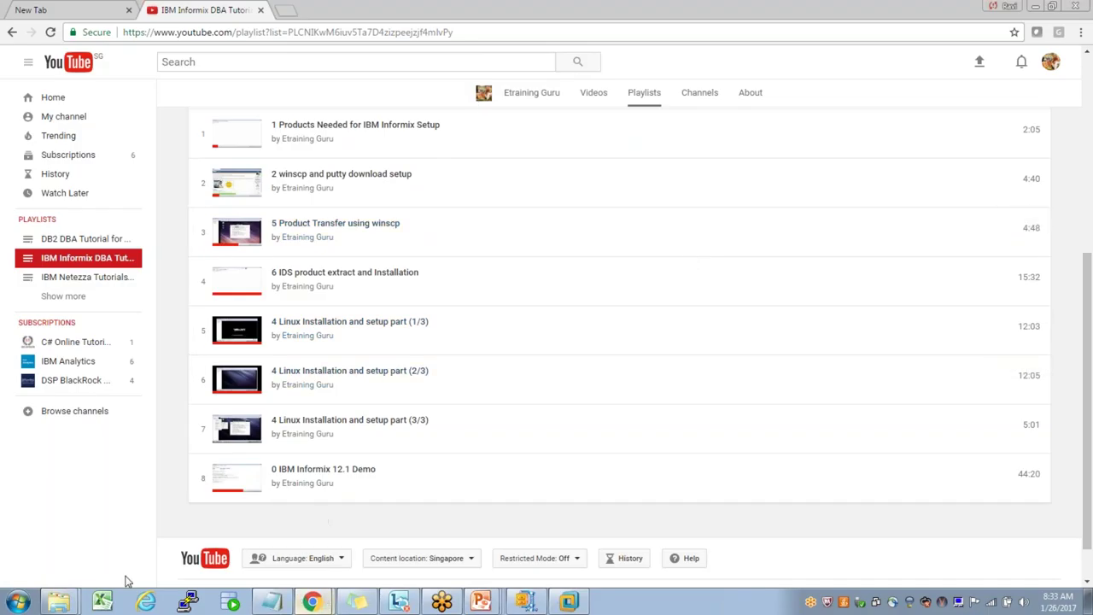
pyautogui.click(54, 579)
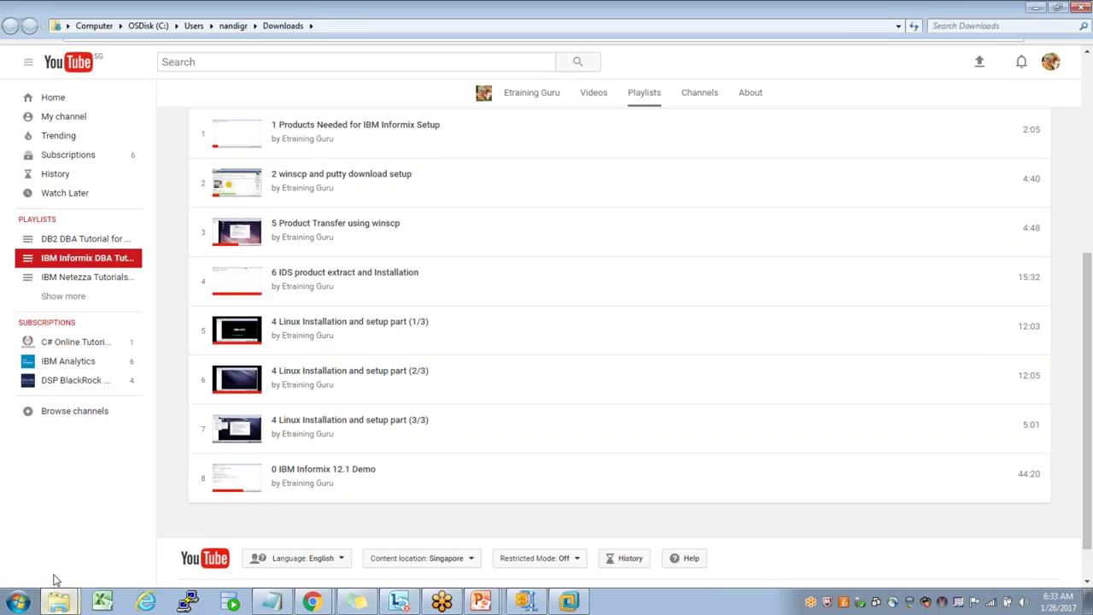
# - Locate iif.12.10.FC5TL.linux-x86_64.tar in Downloads, then return to VMware Workstation
pyautogui.click(196, 106)
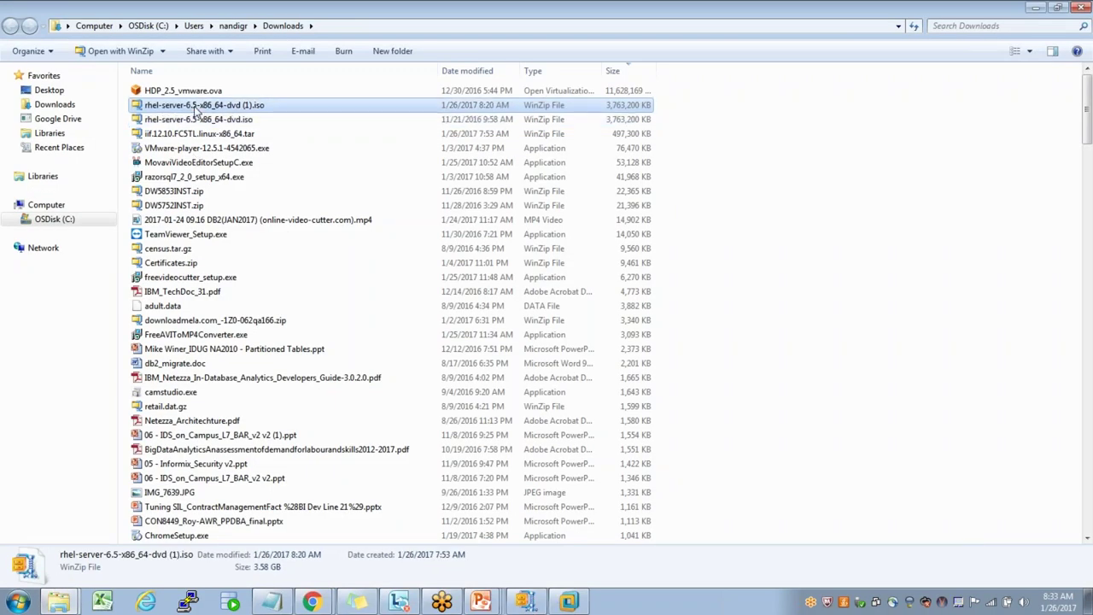
pyautogui.click(192, 137)
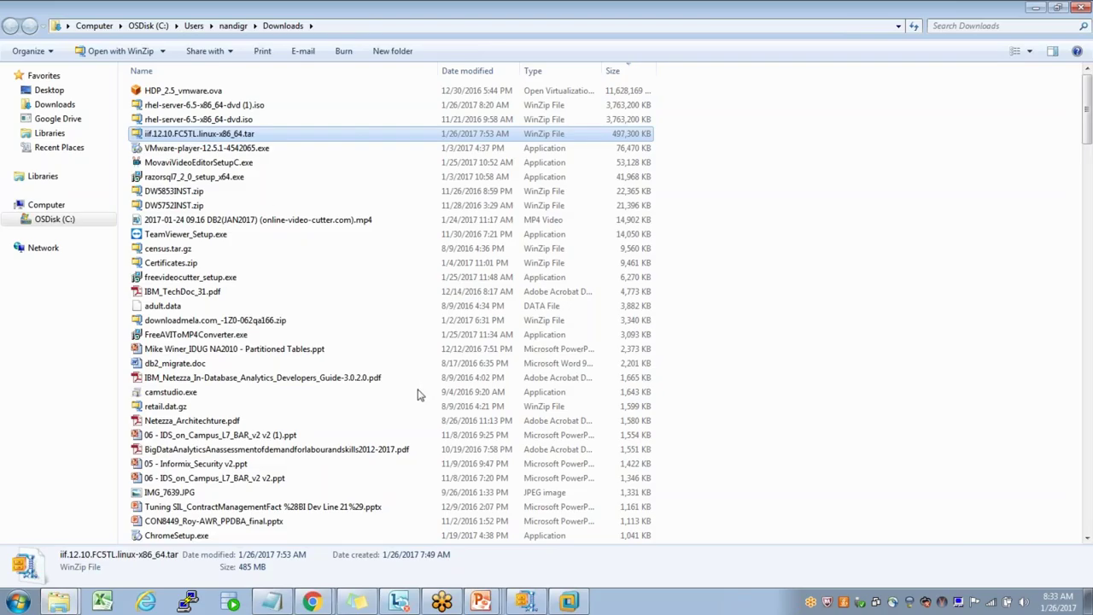
pyautogui.click(565, 604)
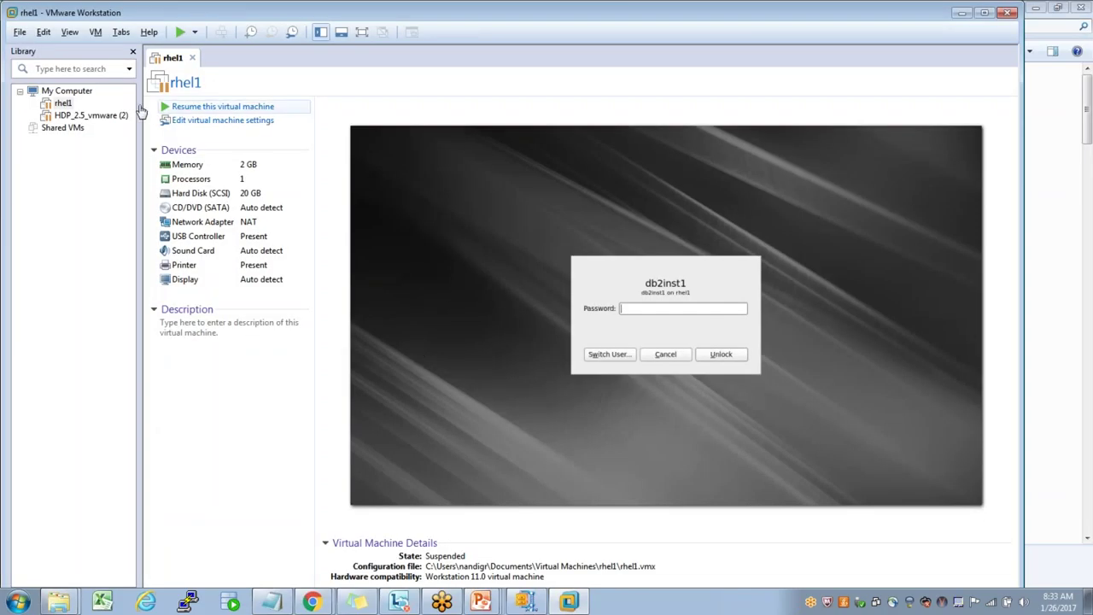
# - Remove rhel1 from the VMware Workstation library and confirm the removal
pyautogui.rightClick(61, 103)
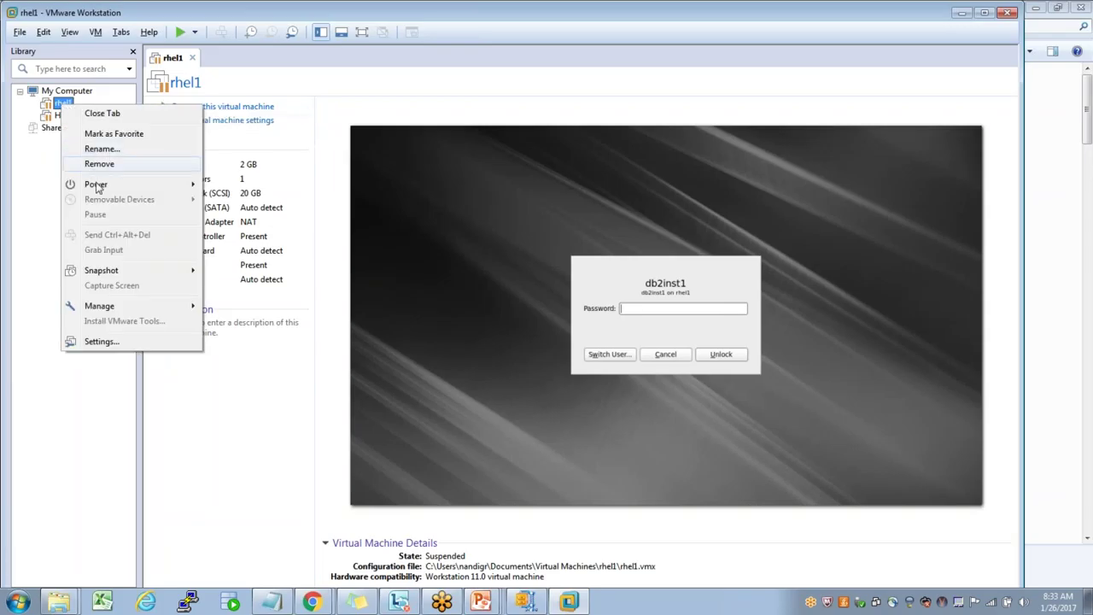
pyautogui.click(100, 163)
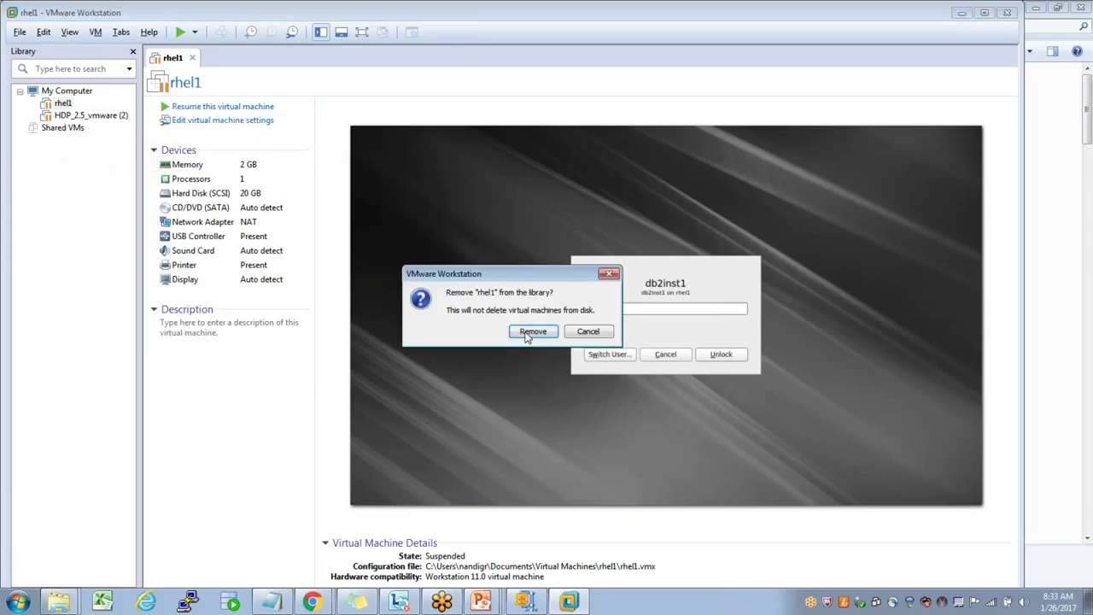
pyautogui.click(529, 335)
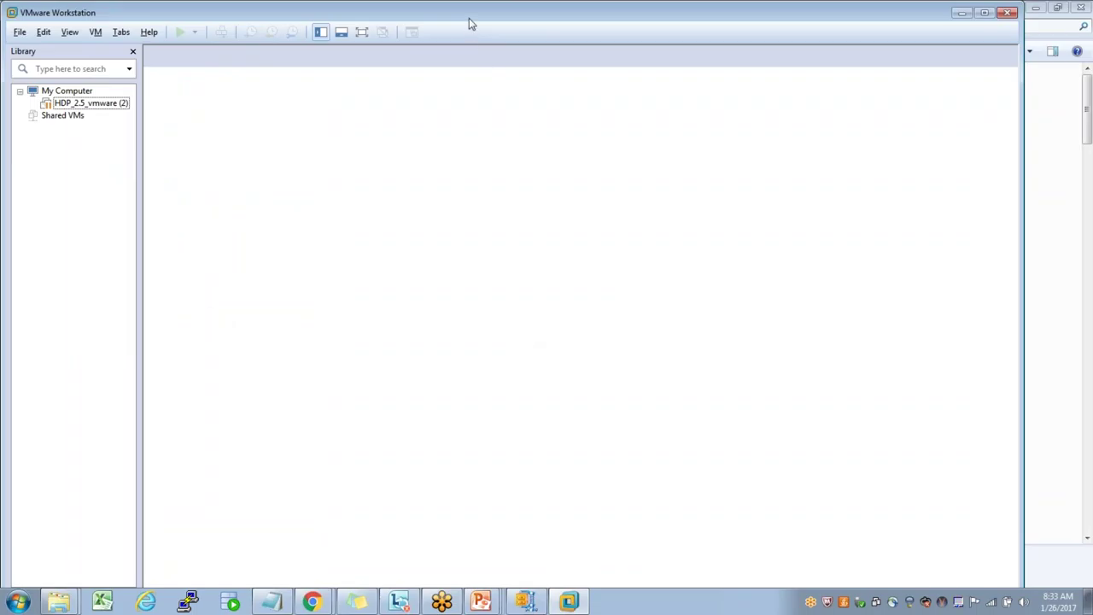
pyautogui.click(1080, 296)
pyautogui.click(699, 306)
# - Start the New Virtual Machine Wizard with the Typical (recommended) configuration and advance
pyautogui.click(18, 34)
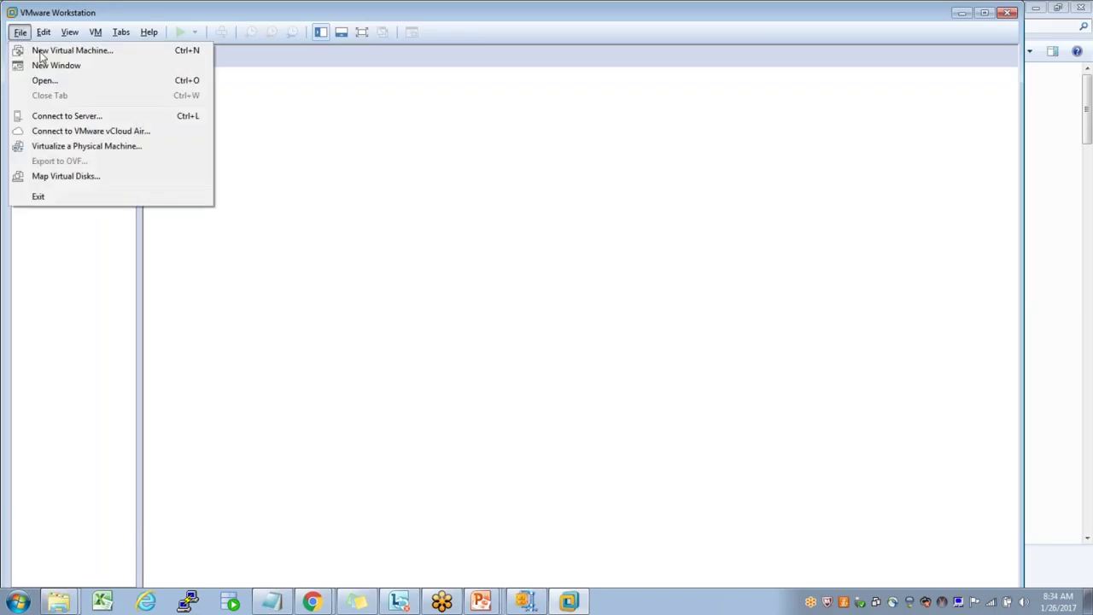
pyautogui.click(40, 52)
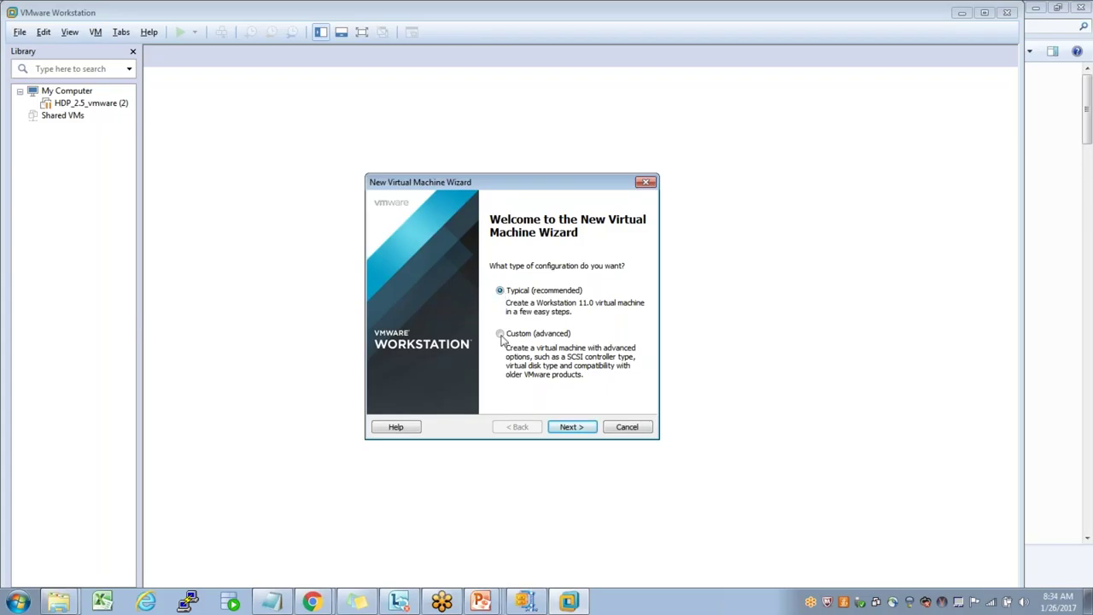
pyautogui.click(501, 334)
pyautogui.click(500, 291)
pyautogui.click(572, 429)
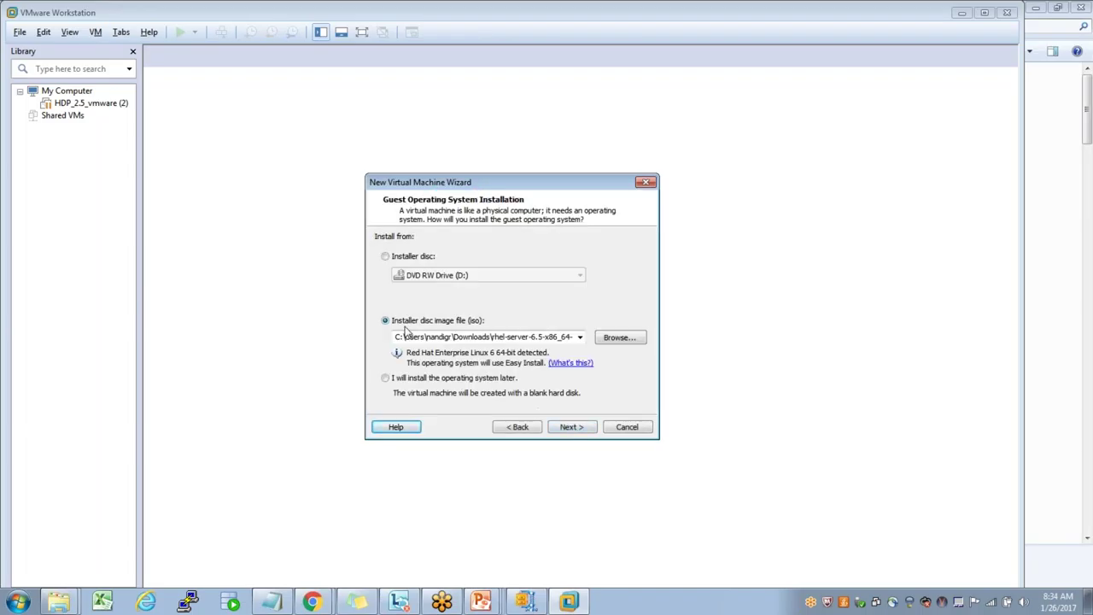
# - Choose the installer disc image option and verify the rhel-server-6.5-x86_64-dvd.iso path
pyautogui.click(385, 258)
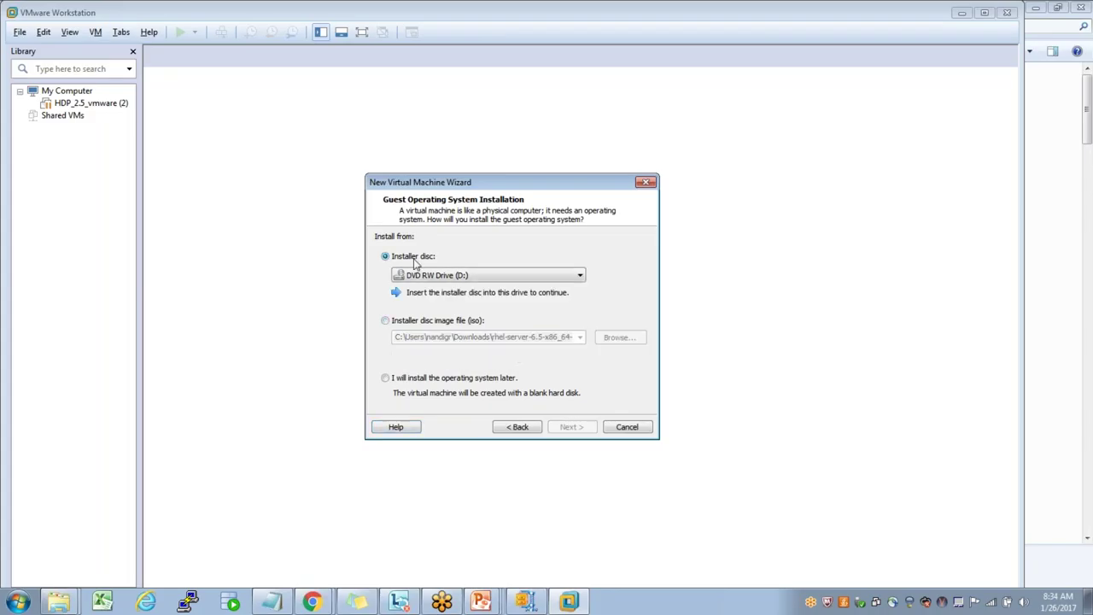
pyautogui.click(385, 322)
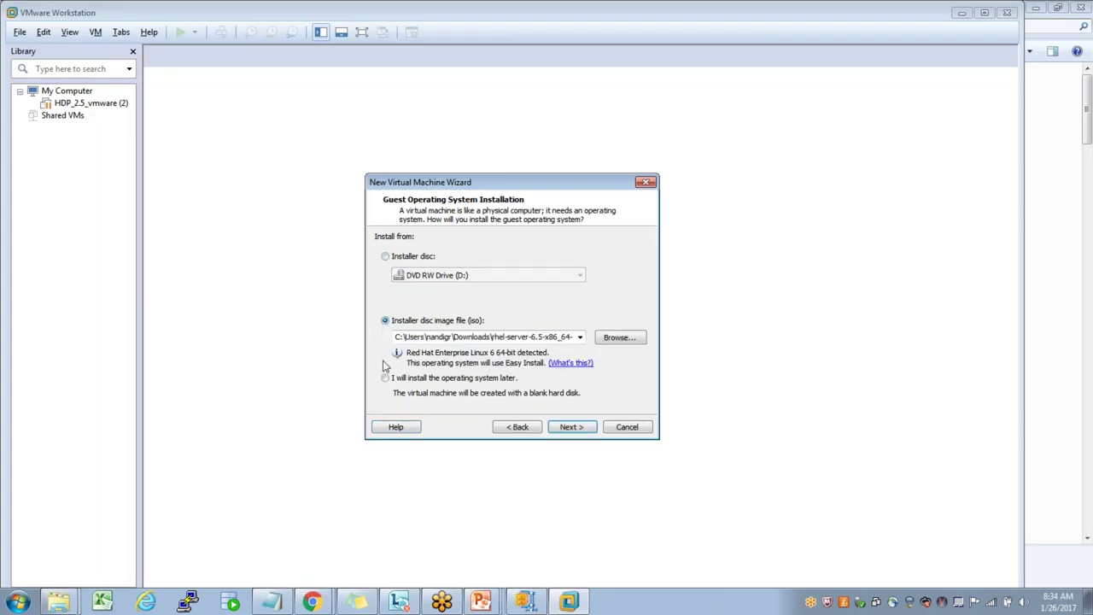
pyautogui.click(385, 378)
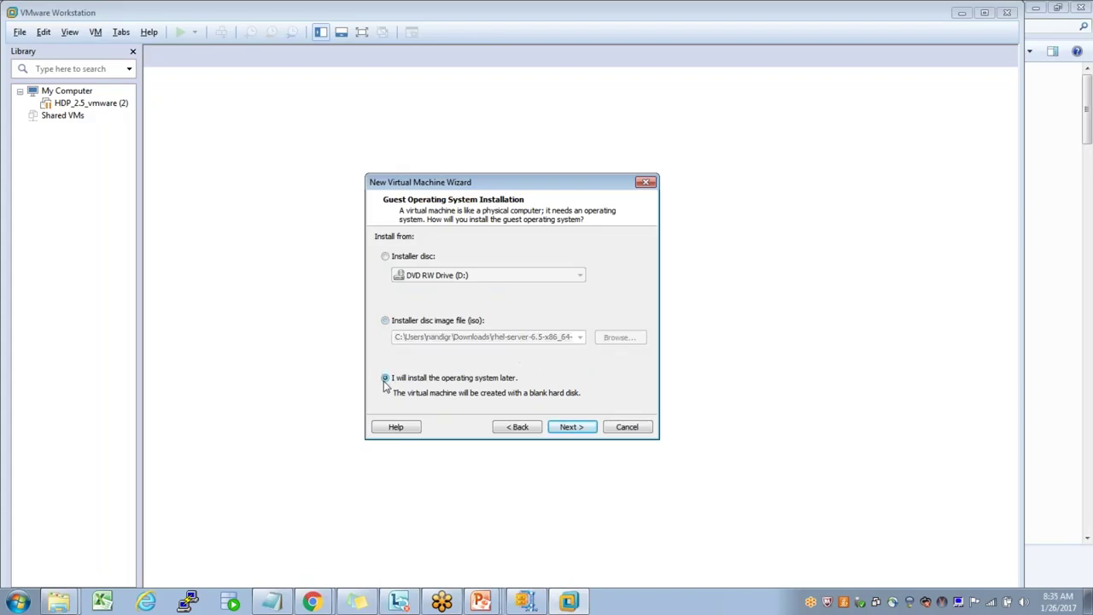
pyautogui.click(385, 322)
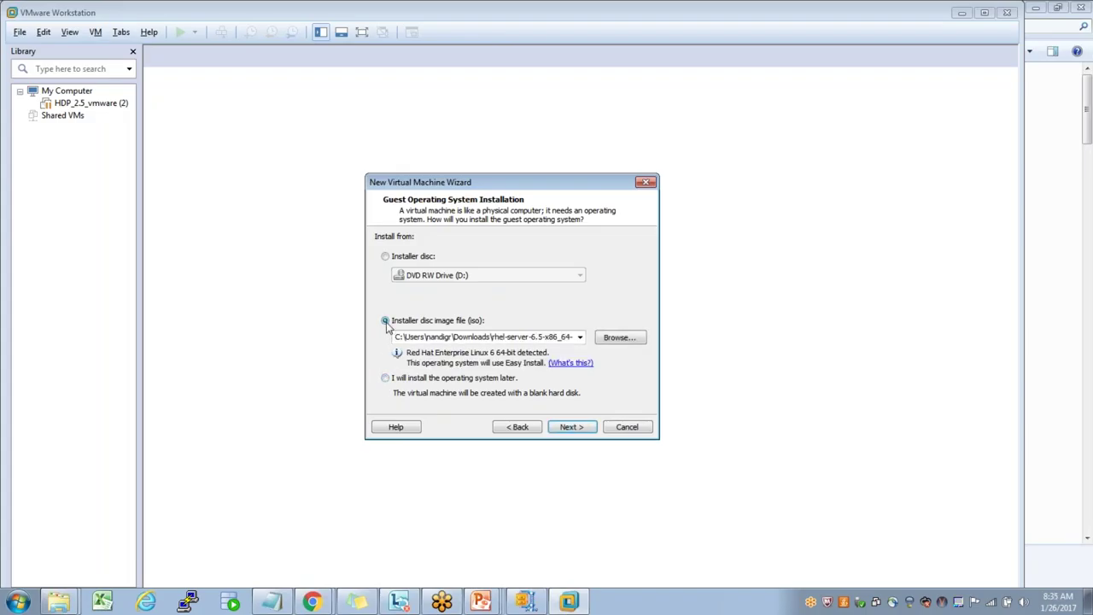
pyautogui.click(485, 336)
pyautogui.click(484, 337)
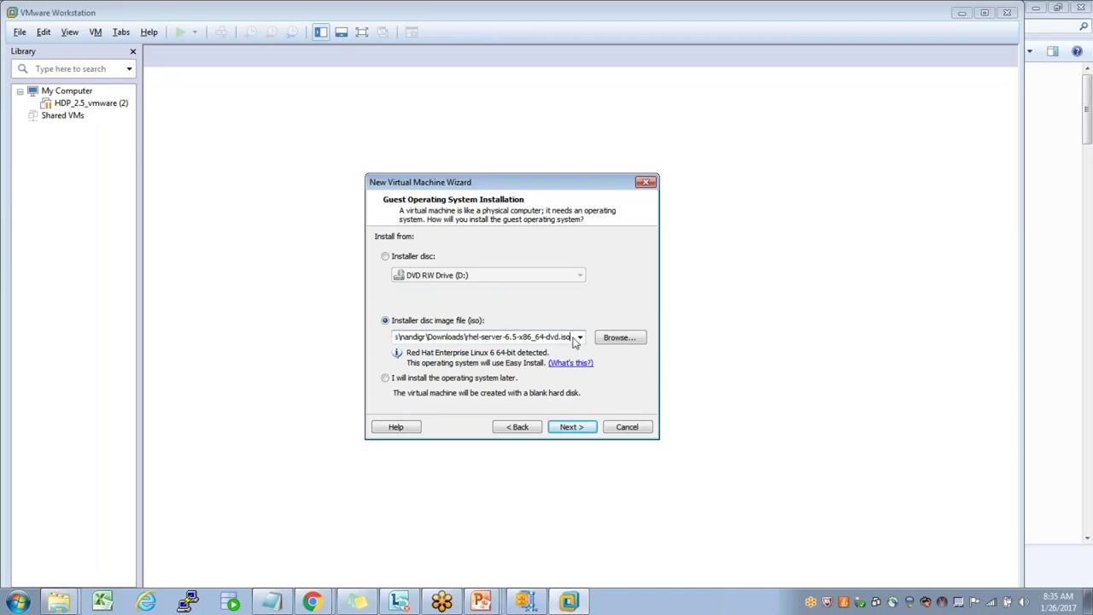
pyautogui.moveTo(573, 337); pyautogui.dragTo(467, 338)
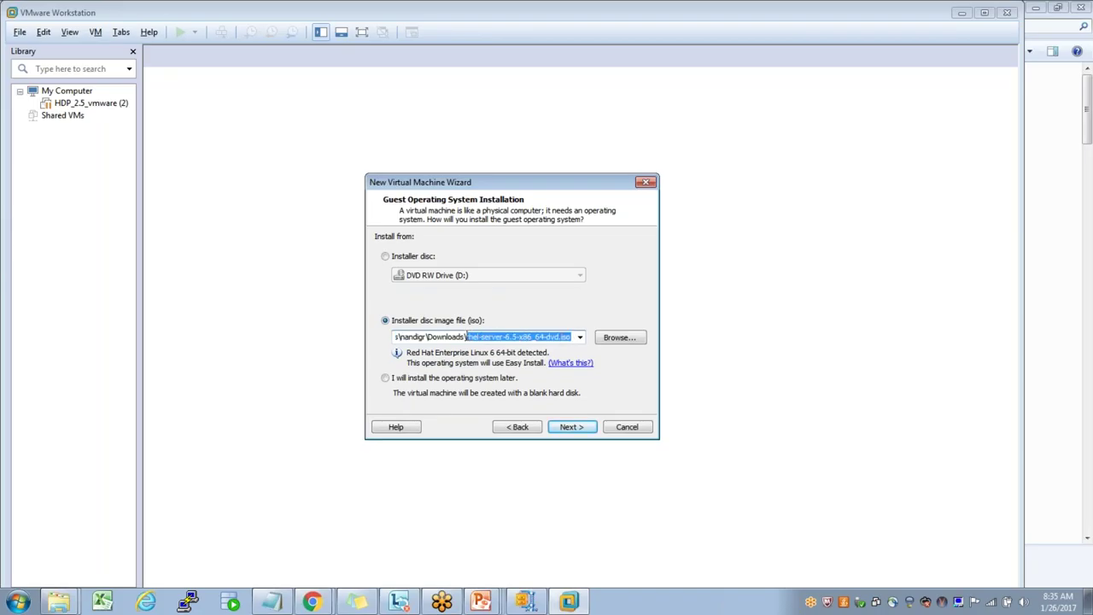
pyautogui.click(459, 337)
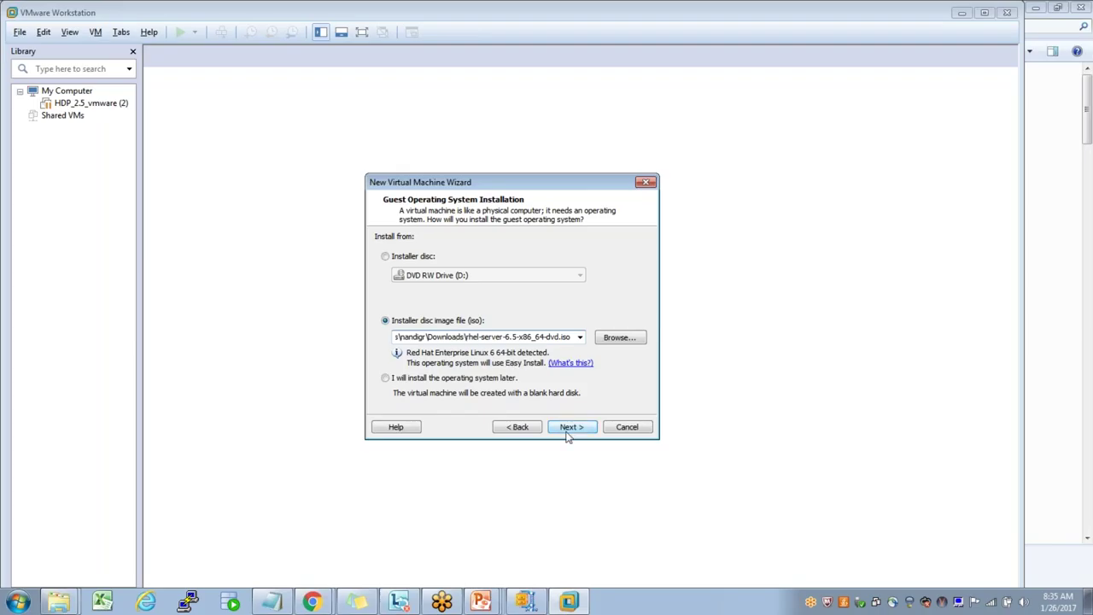
# - Enter the user's full name, user name and password for Easy Install, then continue
pyautogui.click(569, 428)
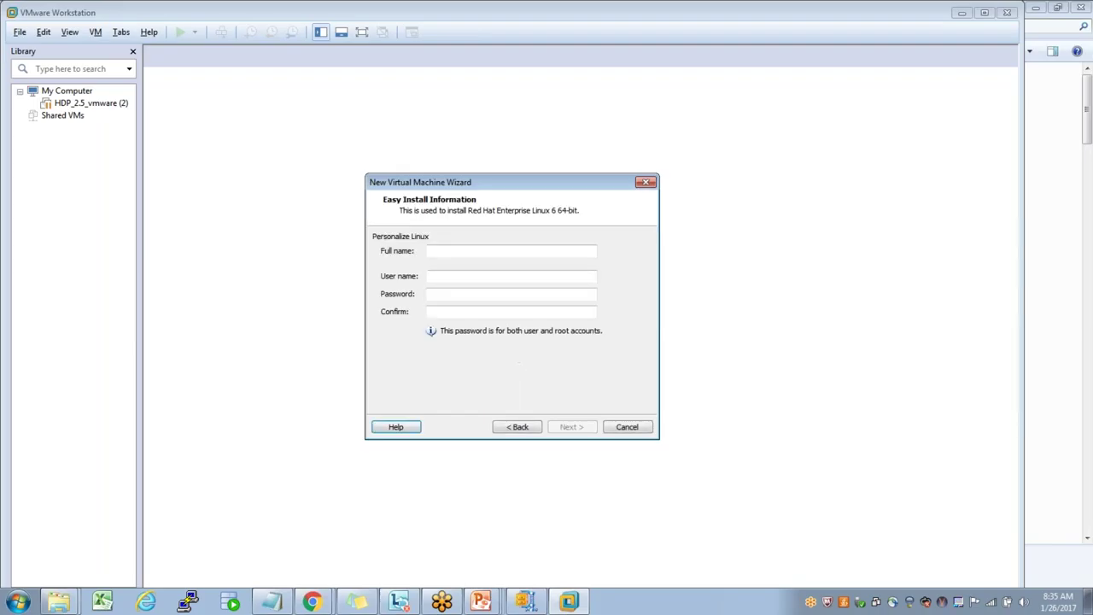
pyautogui.click(479, 252)
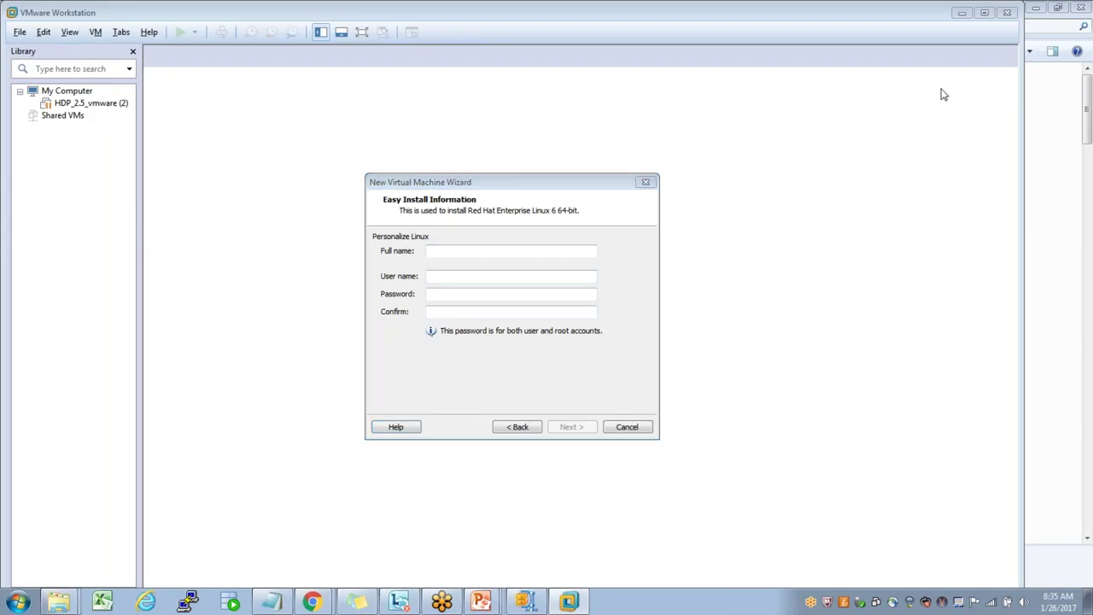
pyautogui.click(529, 251)
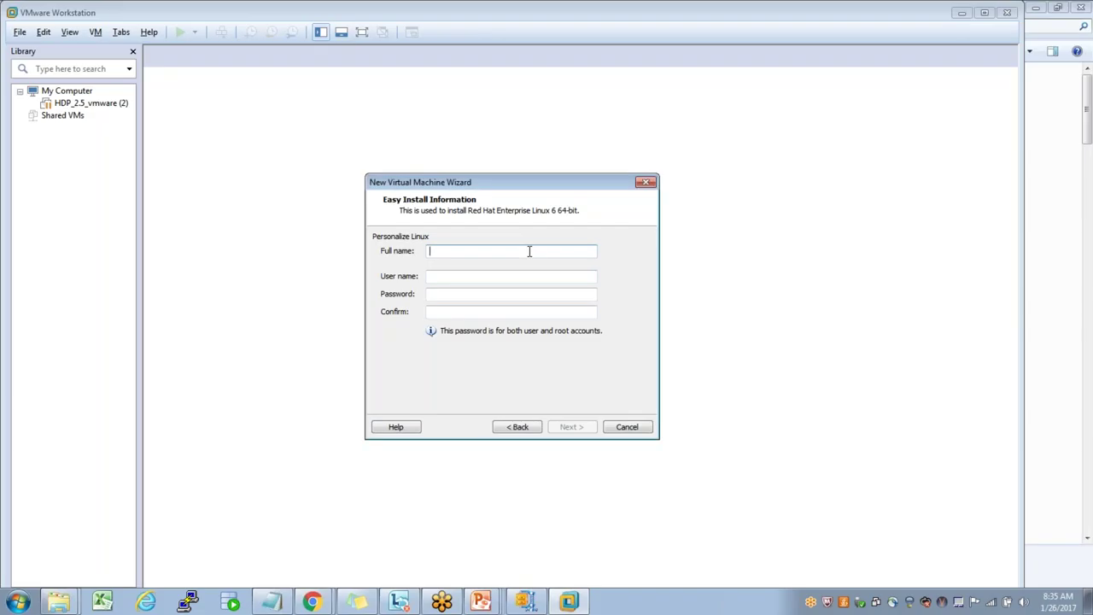
pyautogui.press('Tab')
pyautogui.press('Tab')
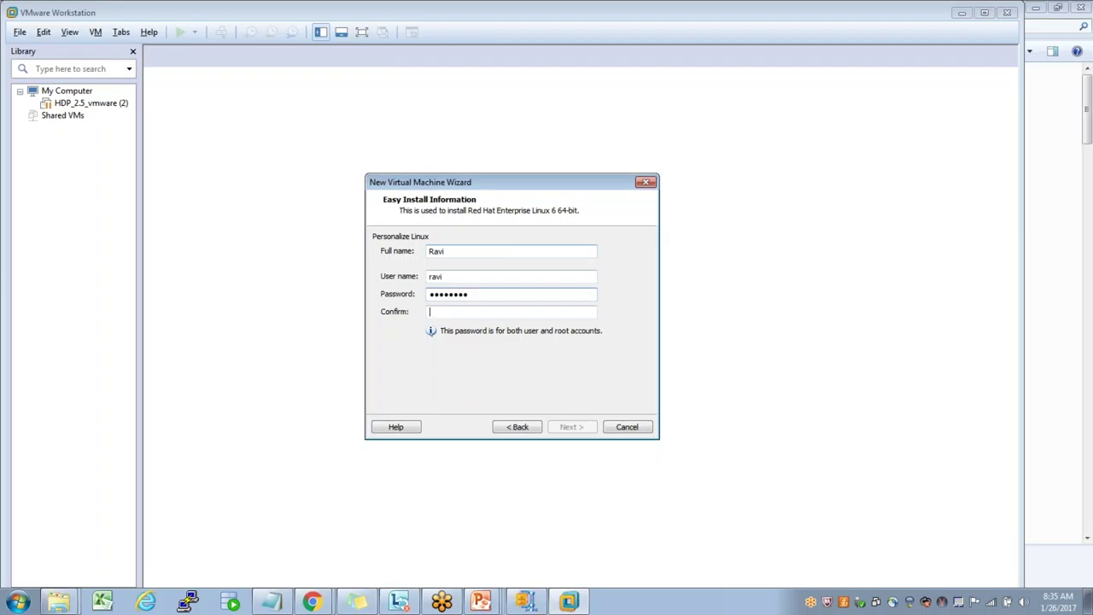
pyautogui.press('Tab')
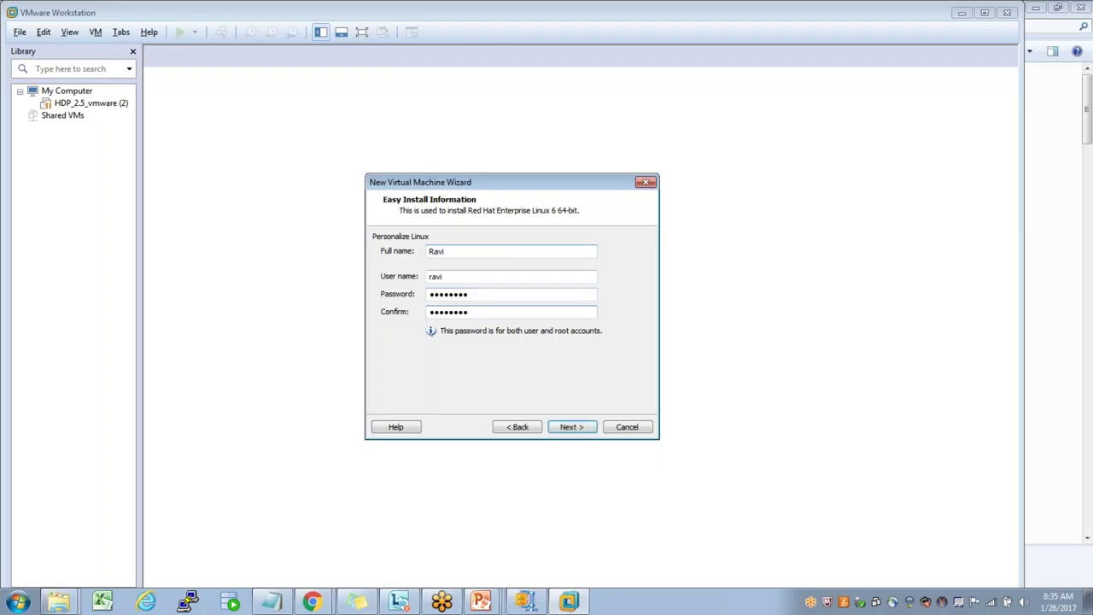
pyautogui.click(1000, 125)
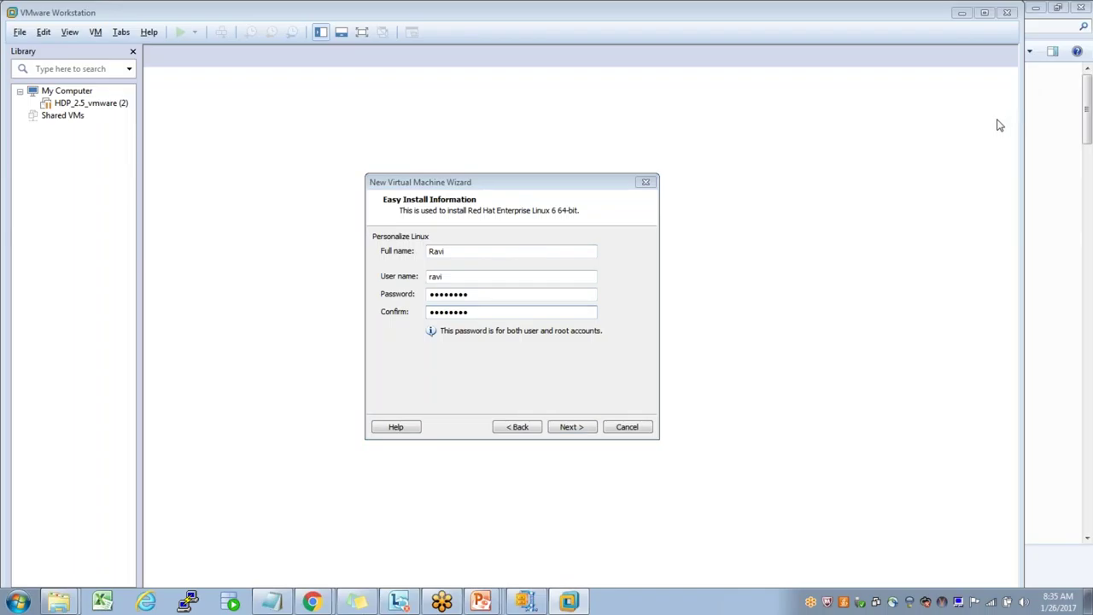
pyautogui.press('Return')
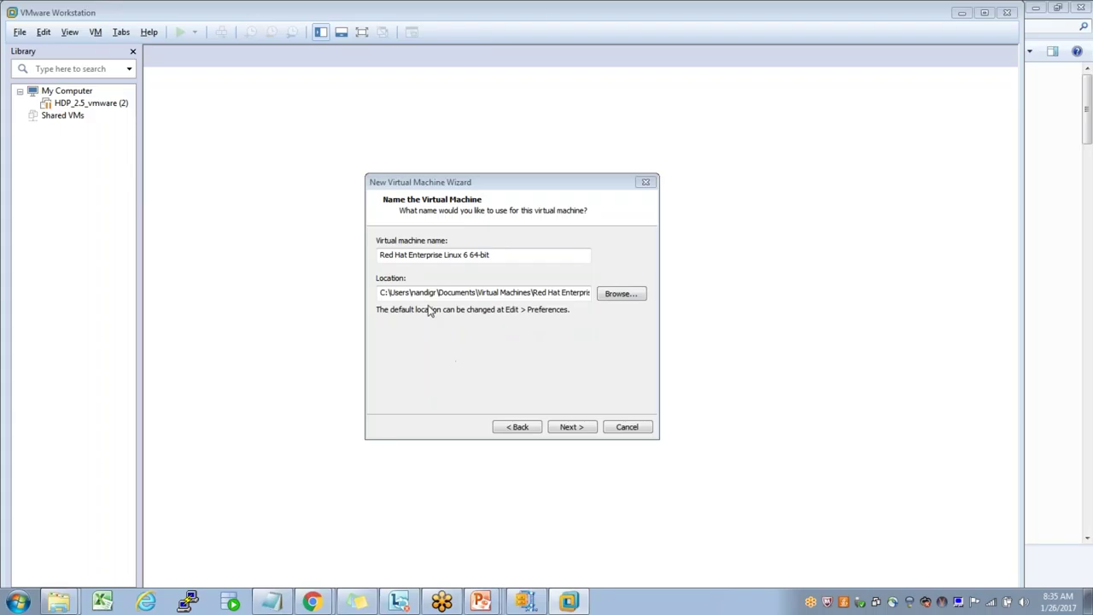
# - Name the virtual machine test1 and continue to disk capacity
pyautogui.click(513, 254)
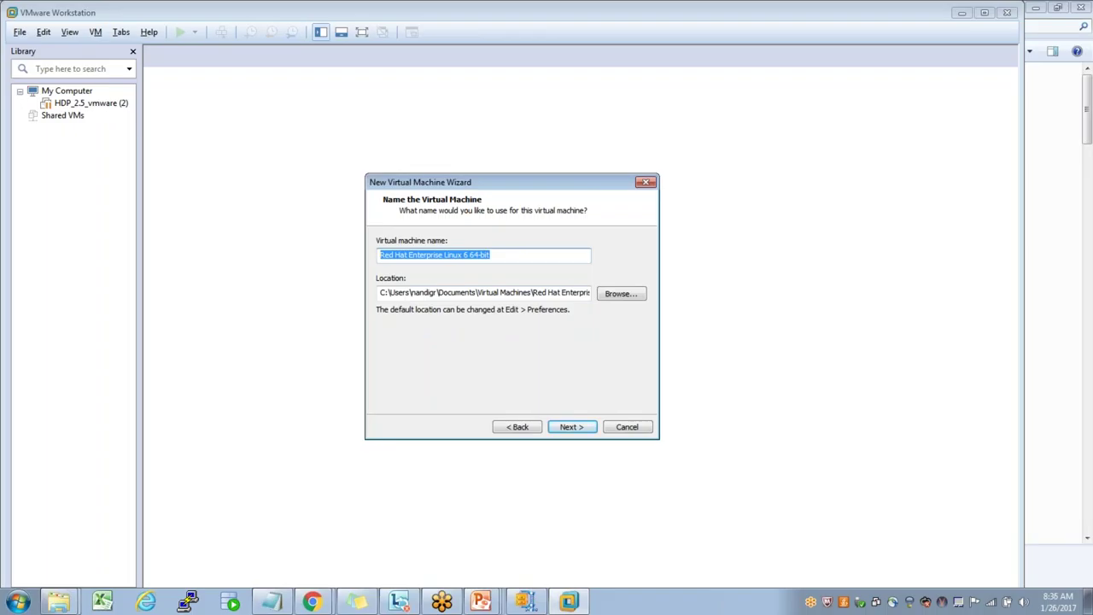
pyautogui.write('test1')
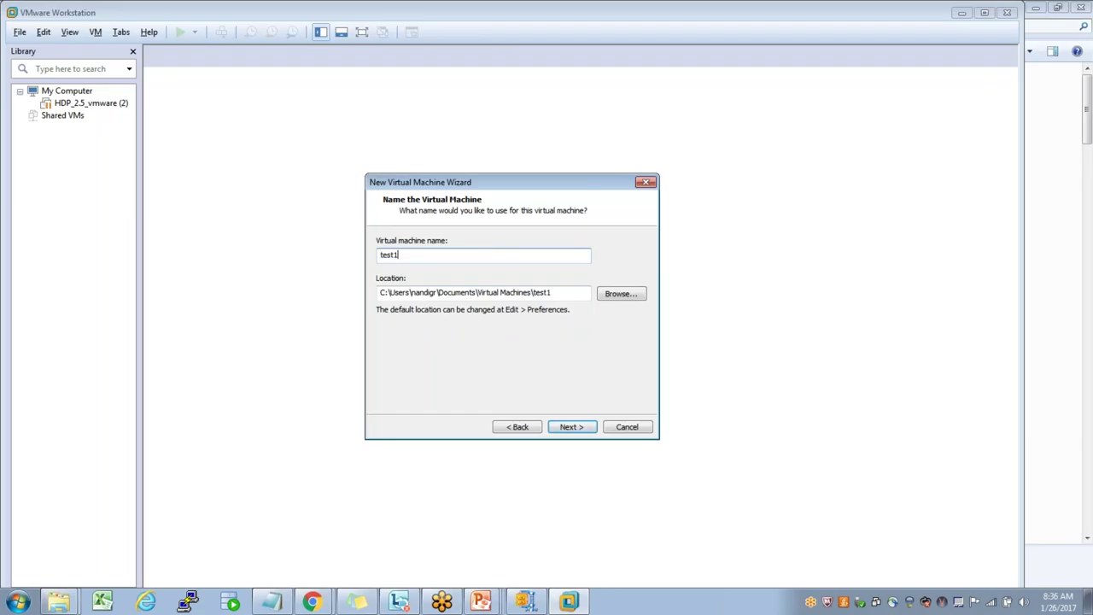
pyautogui.click(939, 160)
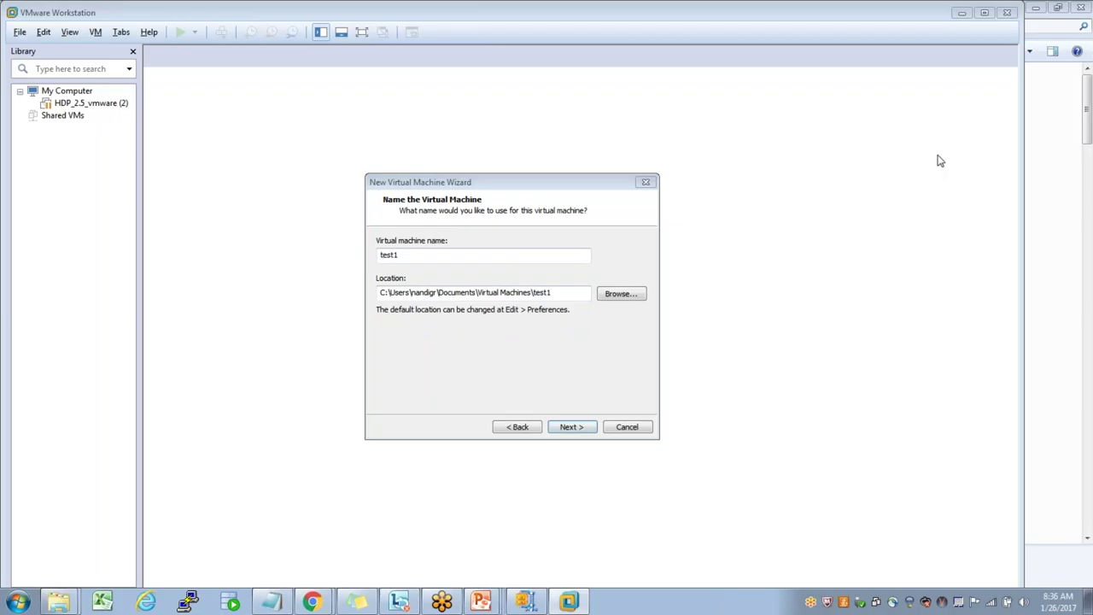
pyautogui.press('Return')
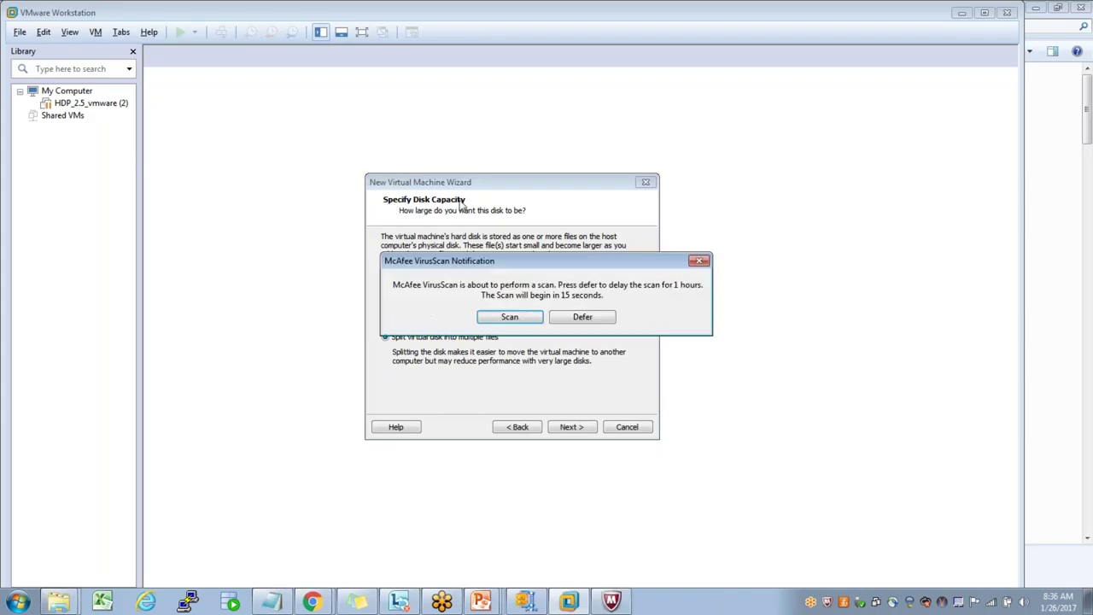
# - Defer the McAfee notice and store the 20 GB virtual disk as a single file
pyautogui.click(584, 316)
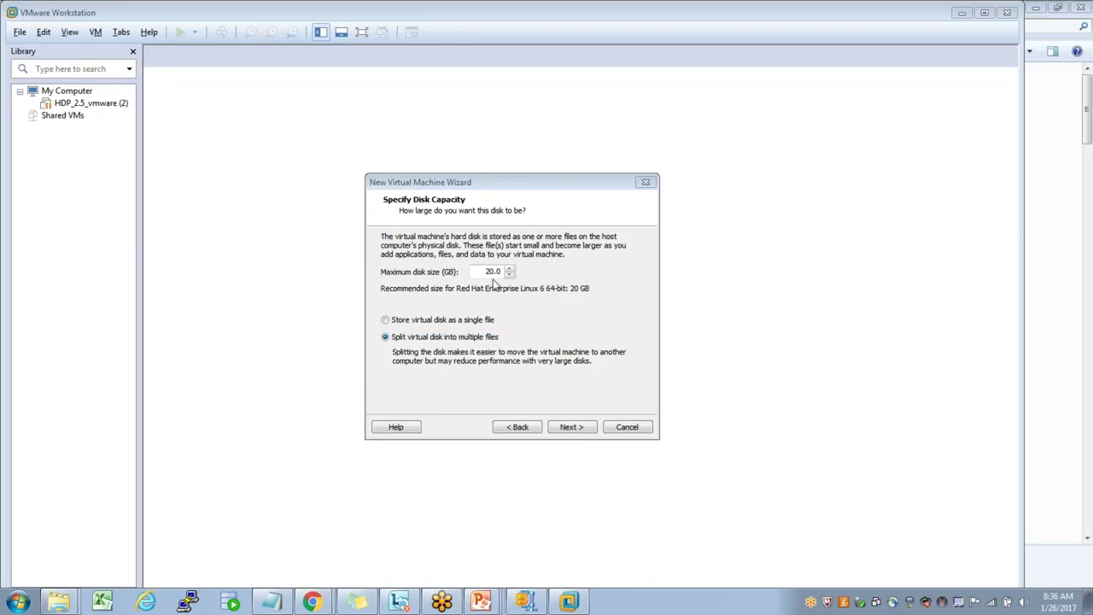
pyautogui.click(386, 322)
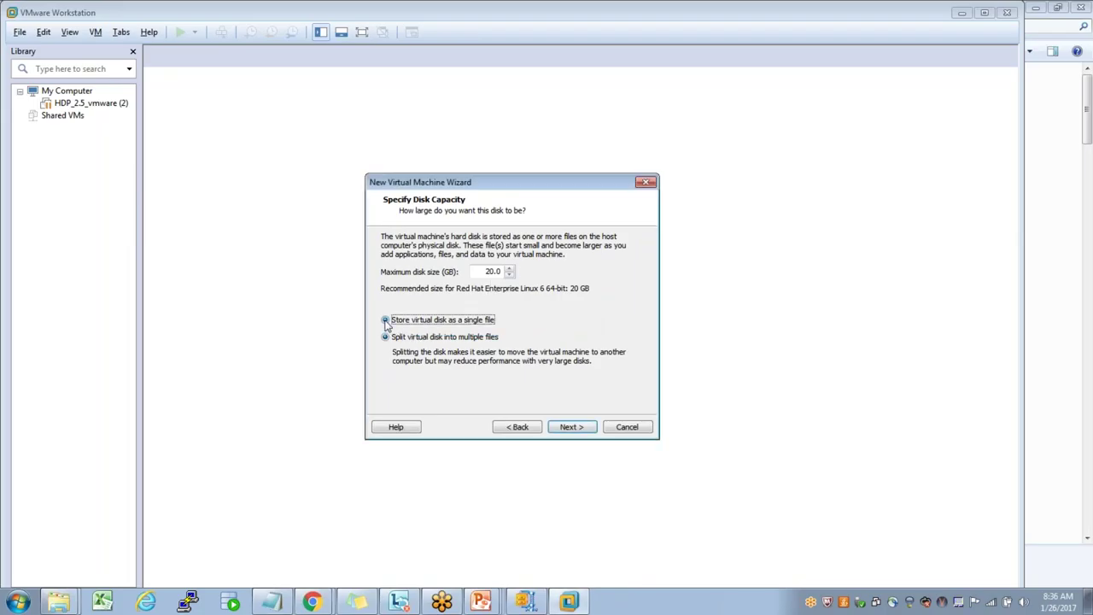
pyautogui.click(939, 96)
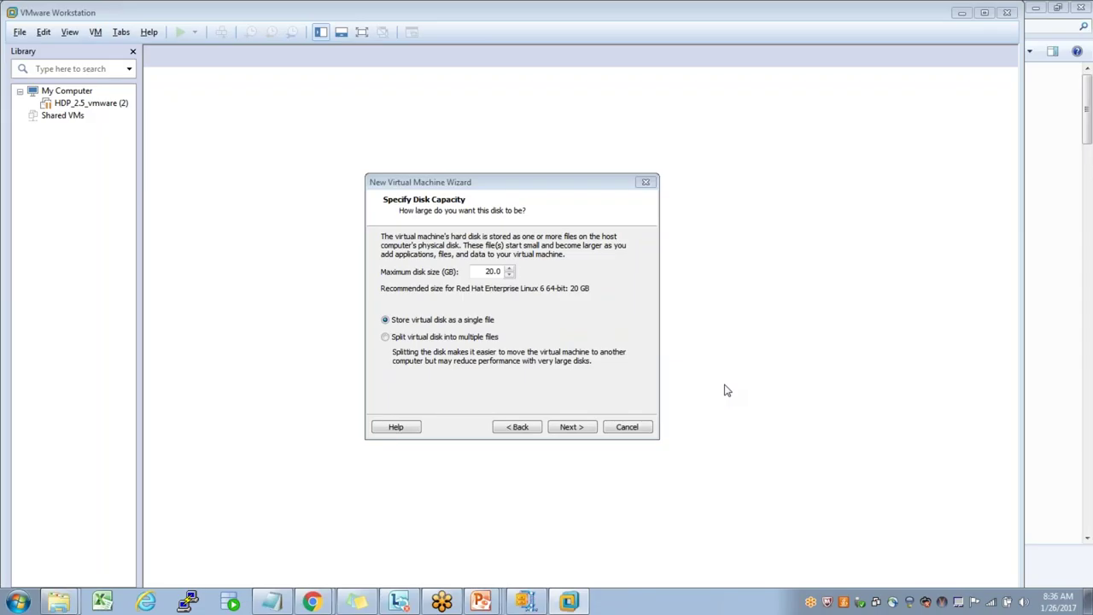
pyautogui.press('Return')
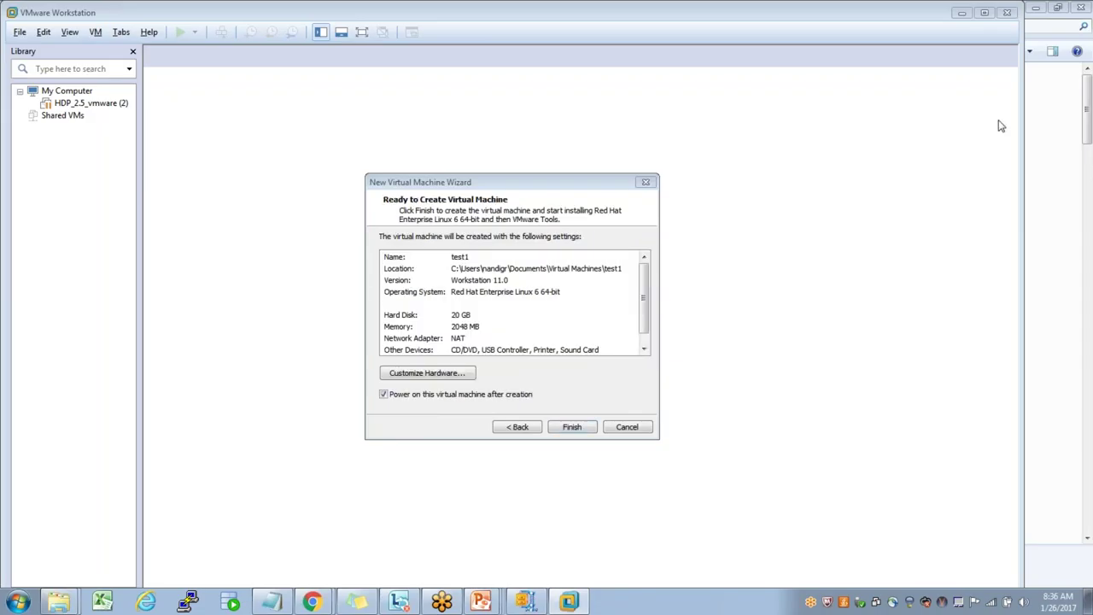
# - Move the wizard window aside and cancel creating the test1 virtual machine
pyautogui.moveTo(549, 190); pyautogui.dragTo(519, 147)
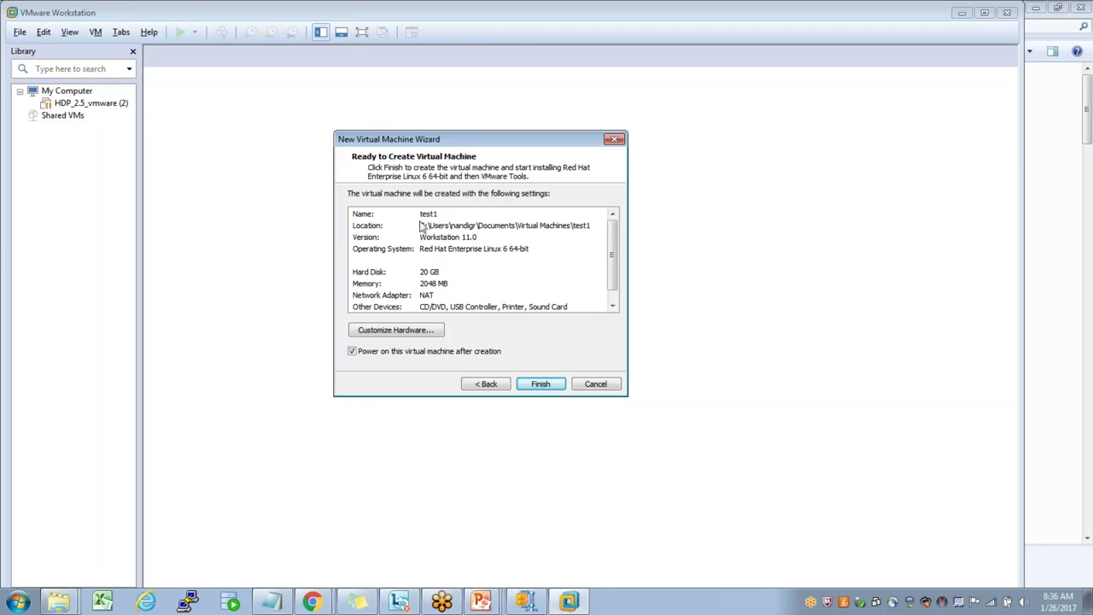
pyautogui.click(596, 386)
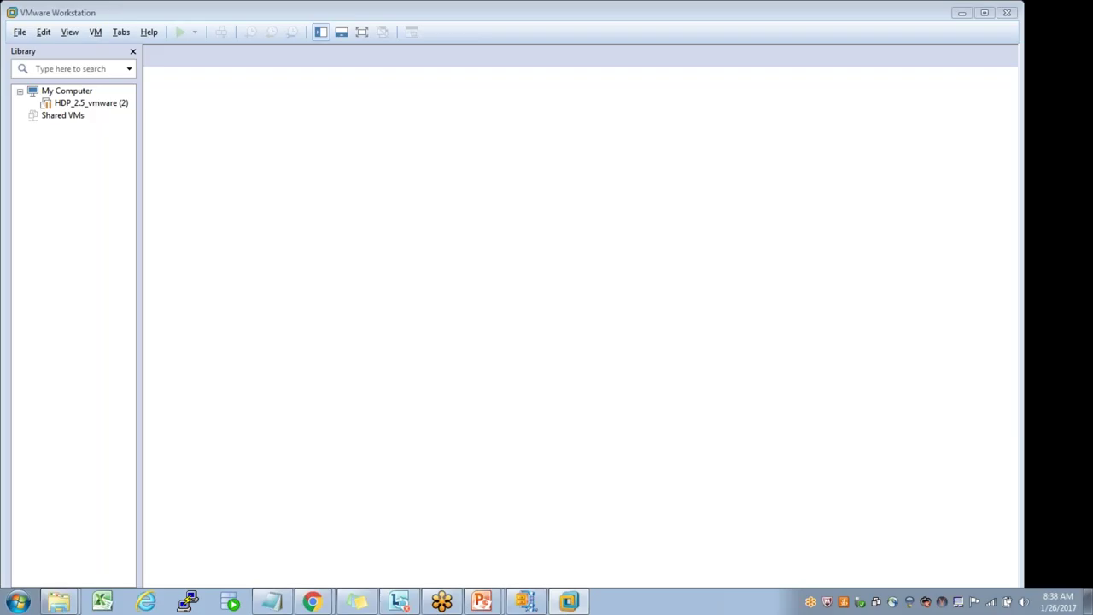
# - Reopen the New Virtual Machine Wizard and accept the detected RHEL installer image
pyautogui.click(19, 34)
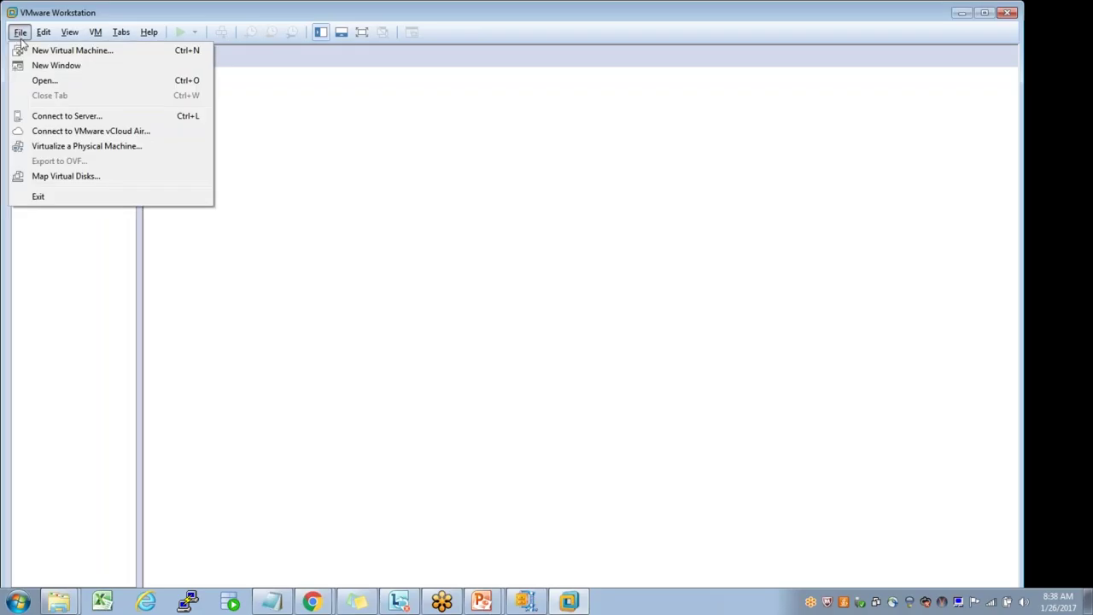
pyautogui.click(35, 49)
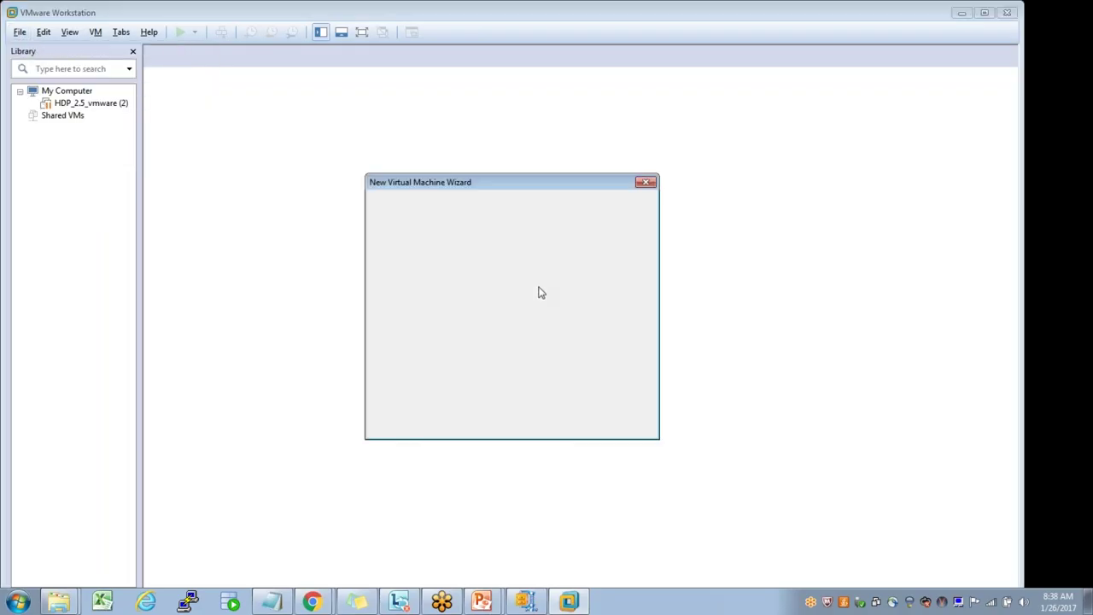
pyautogui.click(574, 432)
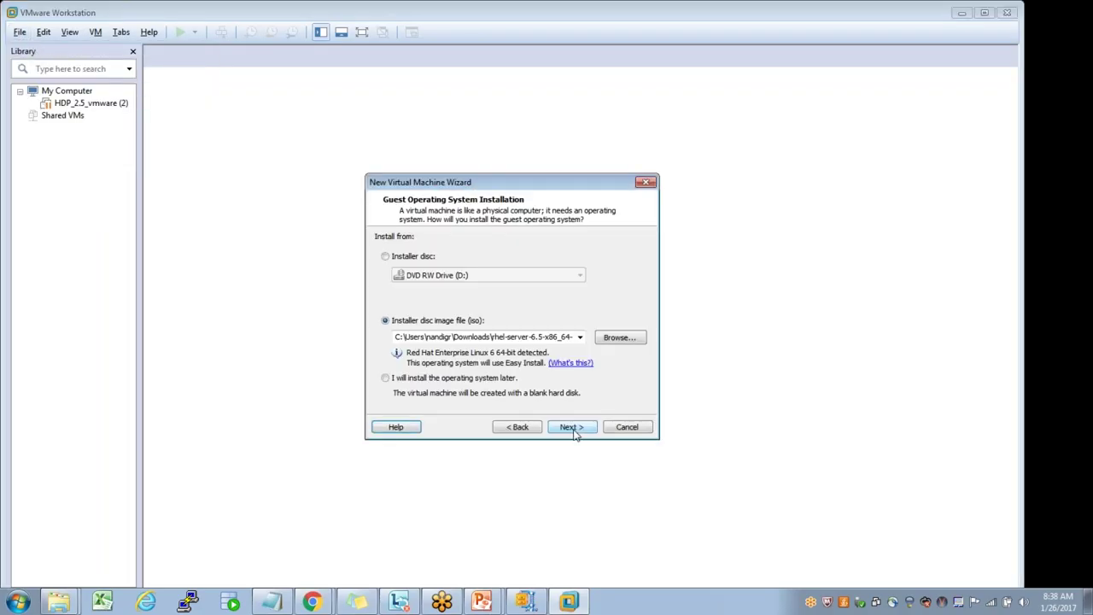
pyautogui.click(572, 430)
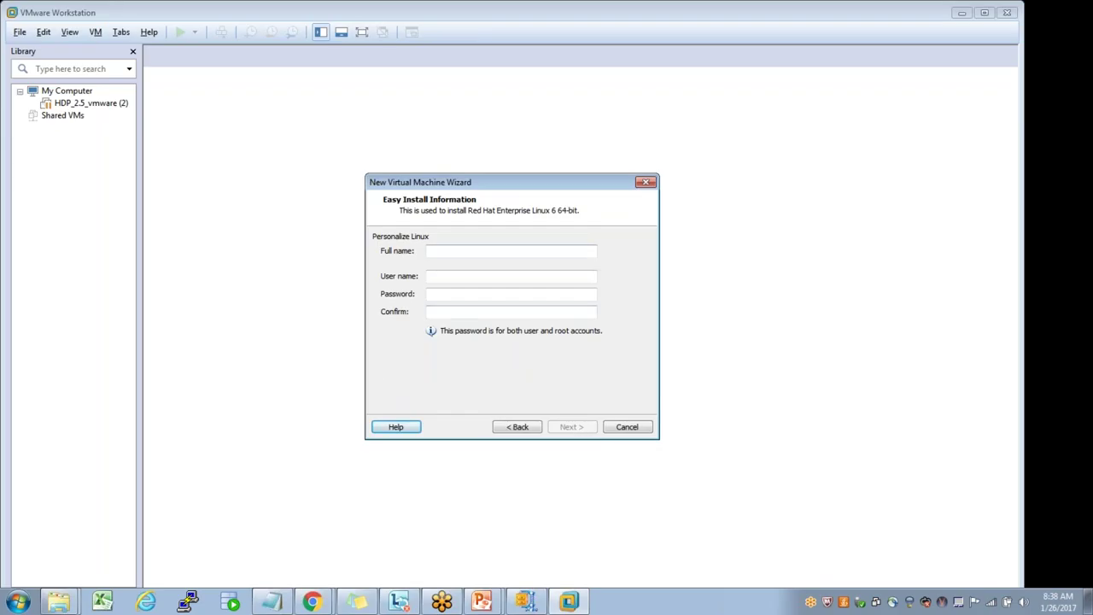
# - Fill in the Easy Install full name, user name and password
pyautogui.click(471, 251)
pyautogui.write('Ravi')
pyautogui.press('Tab')
pyautogui.write('ravi')
pyautogui.press('Tab')
pyautogui.write('r*******')
pyautogui.press('Tab')
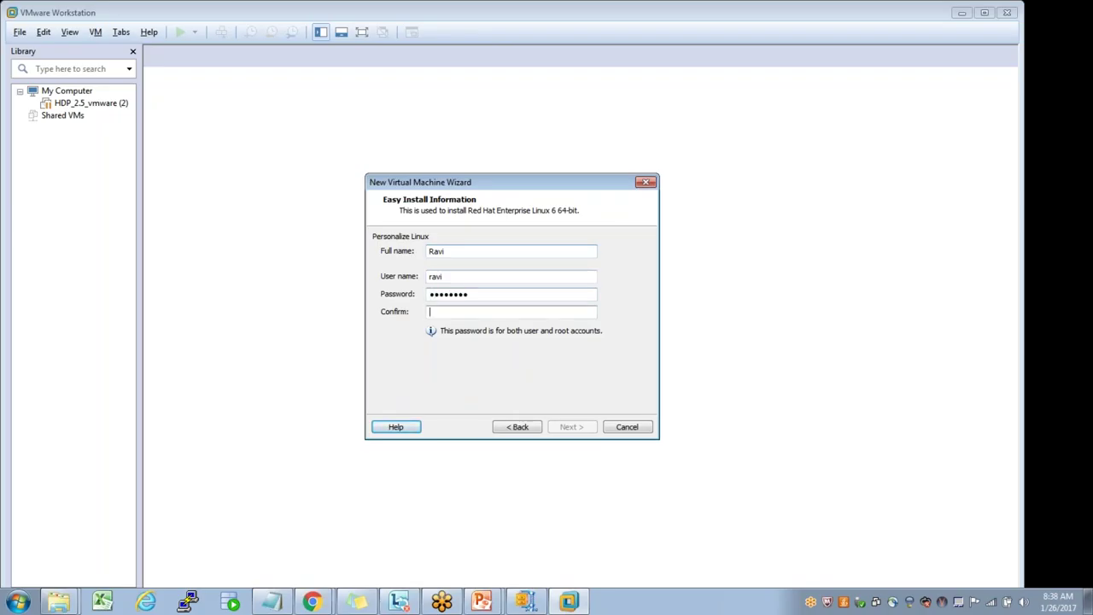
pyautogui.write('********')
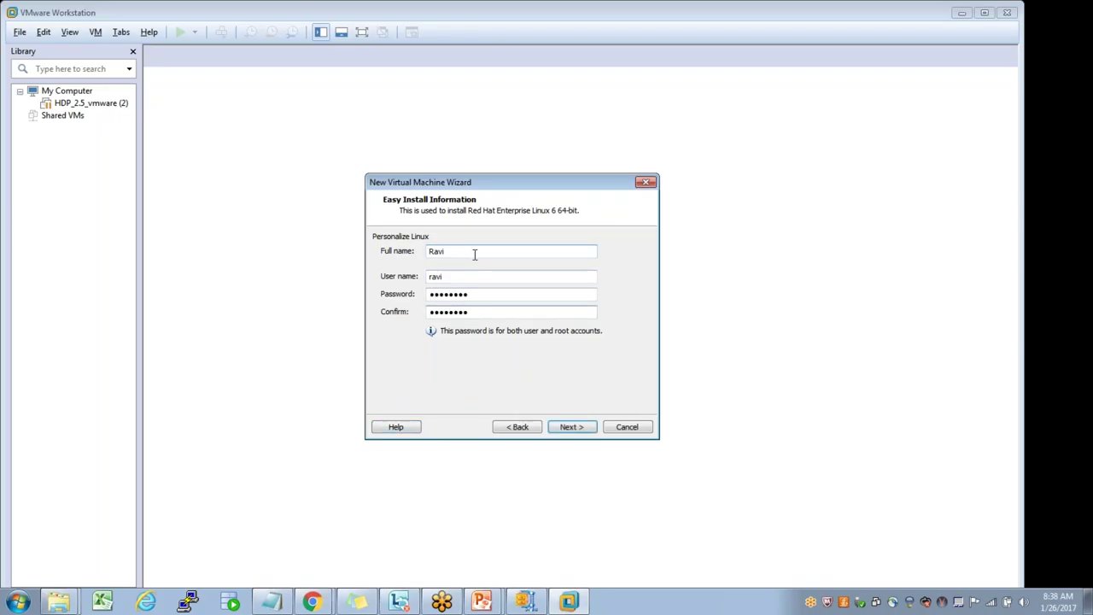
pyautogui.click(571, 426)
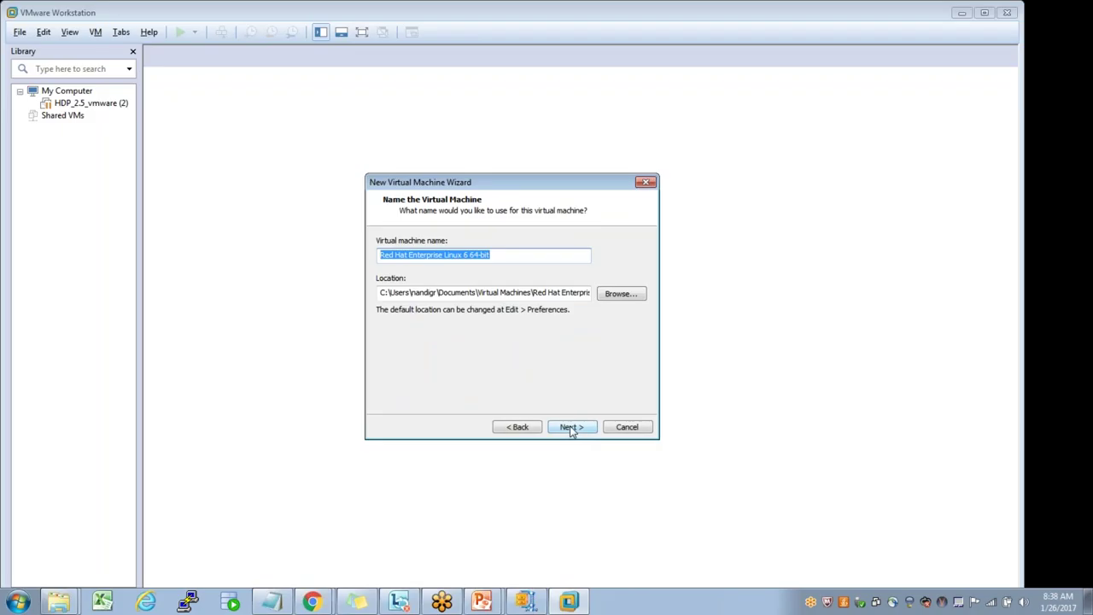
# - Name the machine test1 and store its virtual disk as a single file
pyautogui.write('test1')
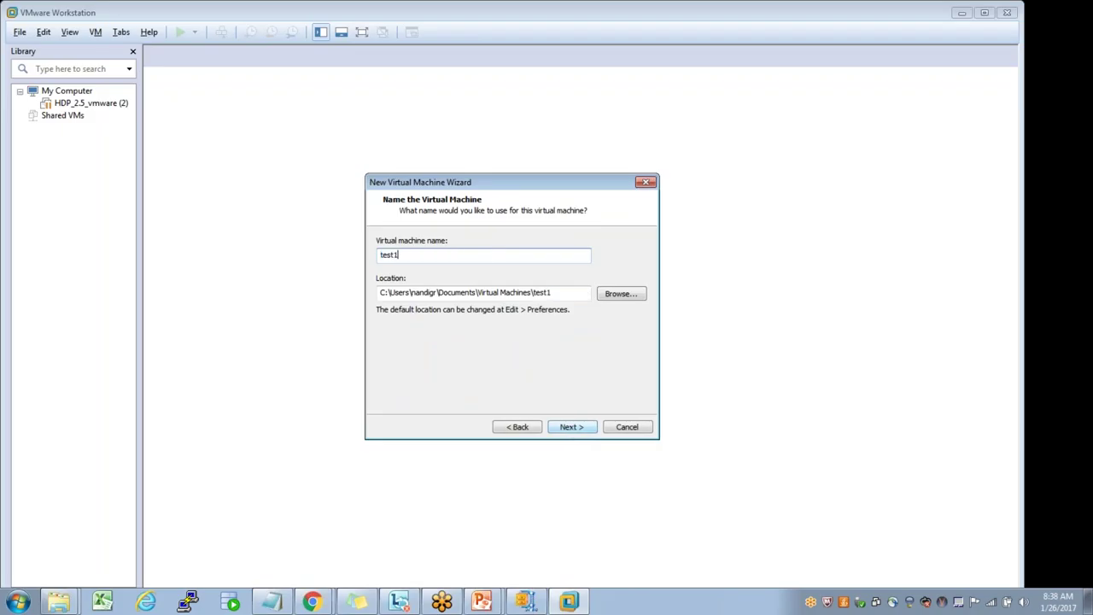
pyautogui.click(585, 428)
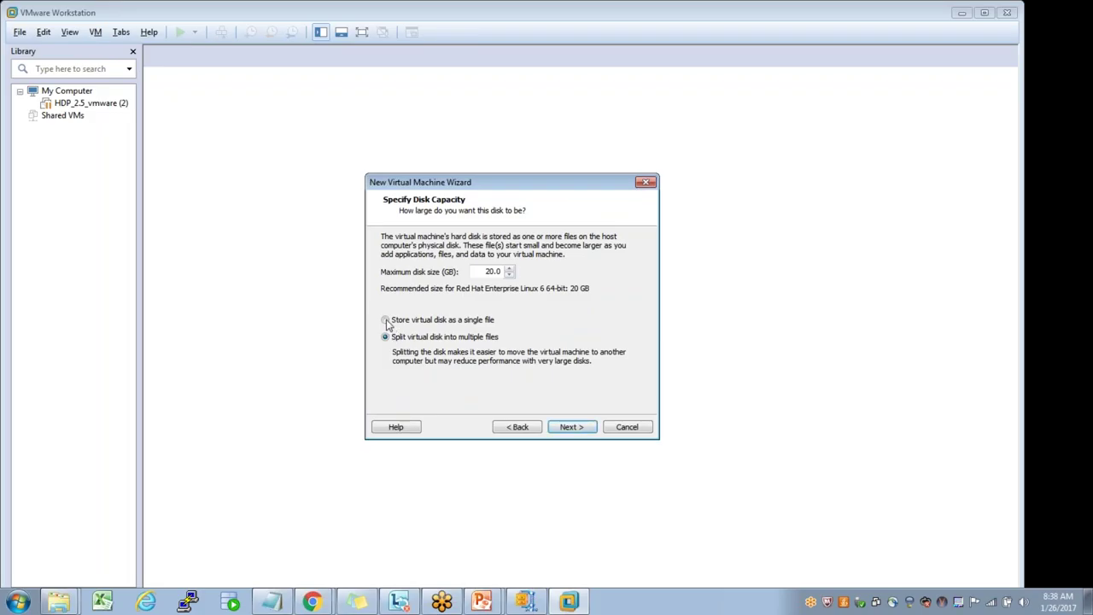
pyautogui.press('Up')
pyautogui.click(569, 426)
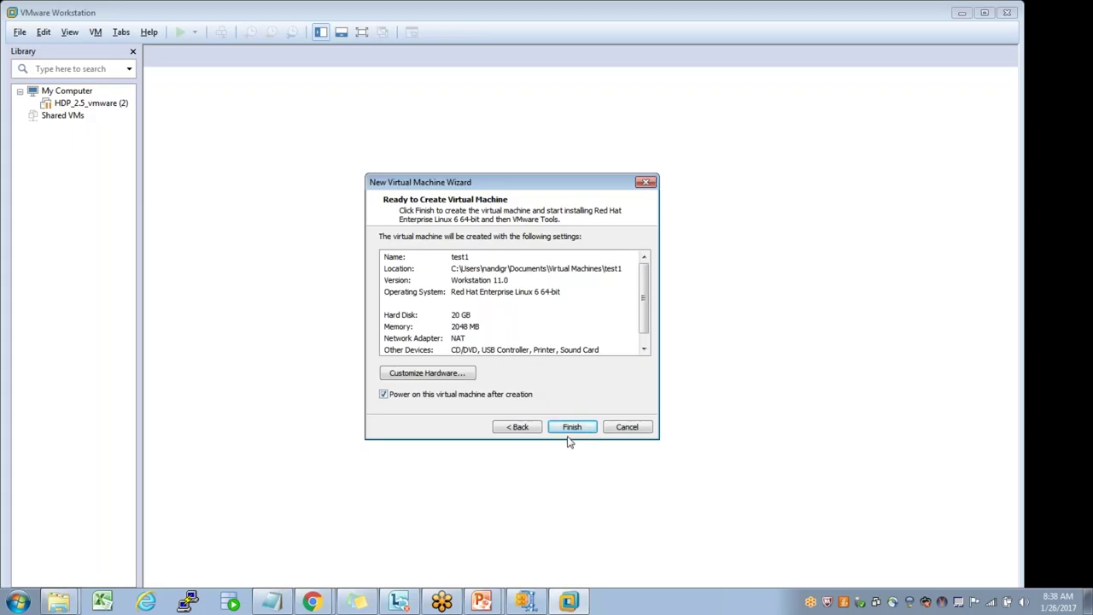
# - Create and power on test1 so Easy Install starts installing RHEL 6 packages
pyautogui.click(569, 428)
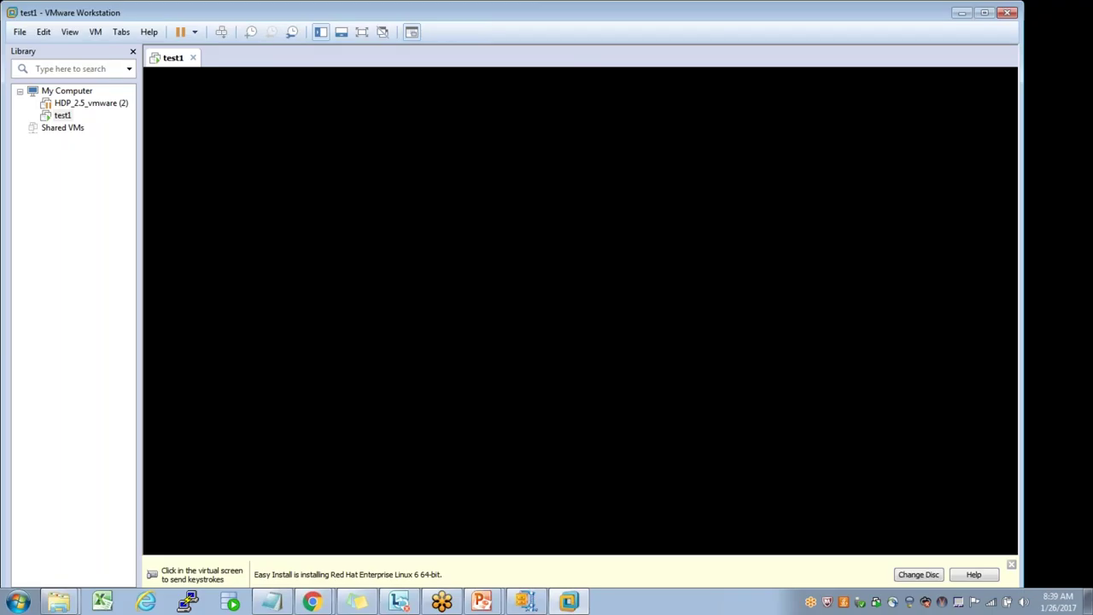
pyautogui.press('super+Down')
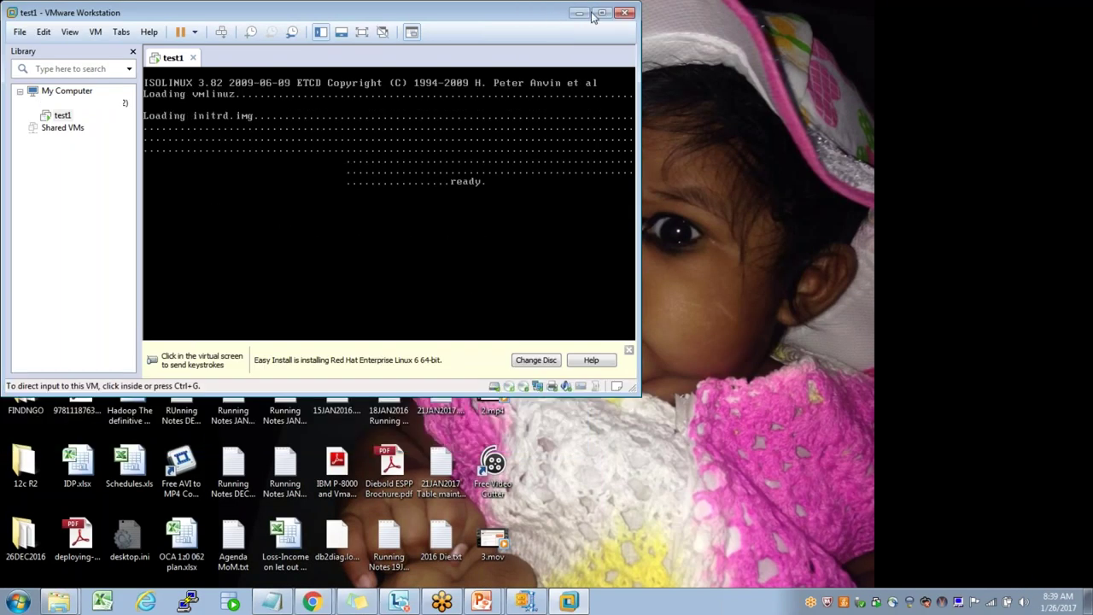
pyautogui.doubleClick(598, 17)
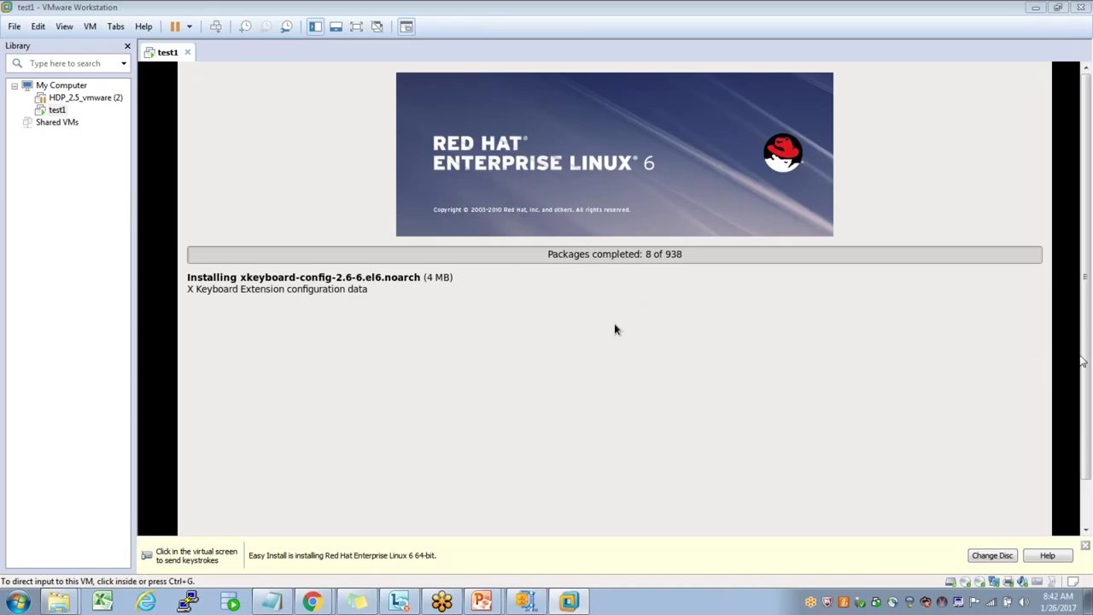
# - Wait for the RHEL 6.5 installation to finish and reach the login screen
pyautogui.scroll(-2, 1086, 363)
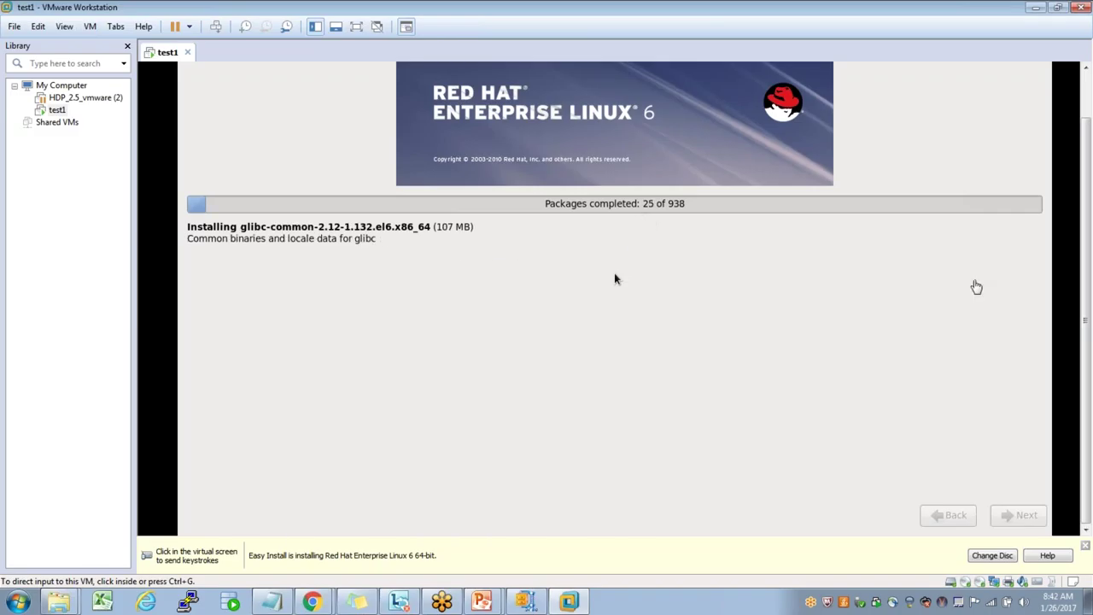
pyautogui.moveTo(1077, 296)
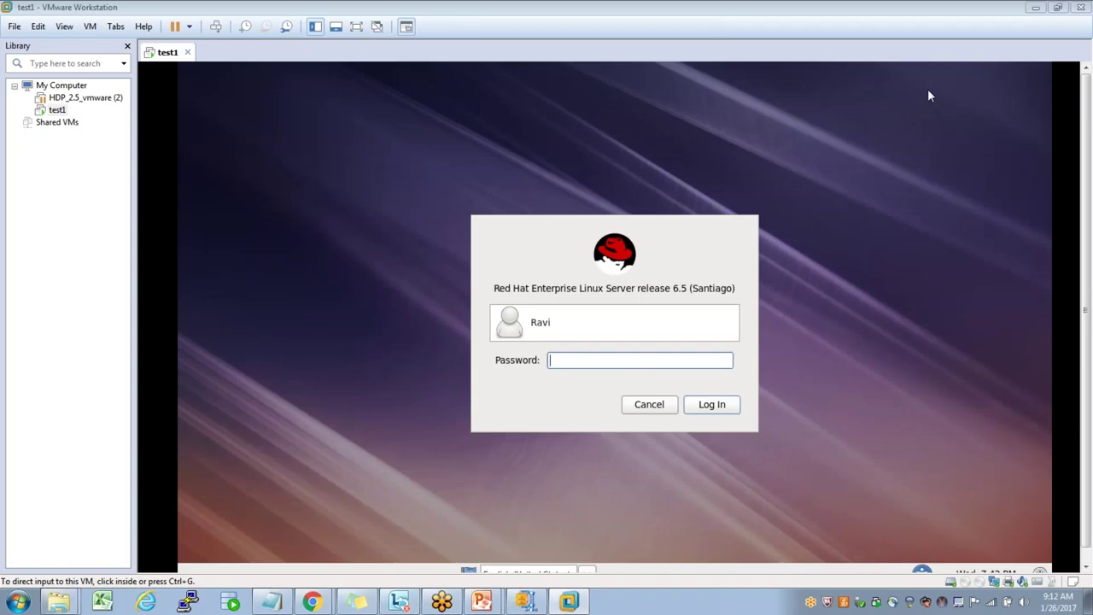
# - Log in to test1 with the created user's password
pyautogui.click(588, 363)
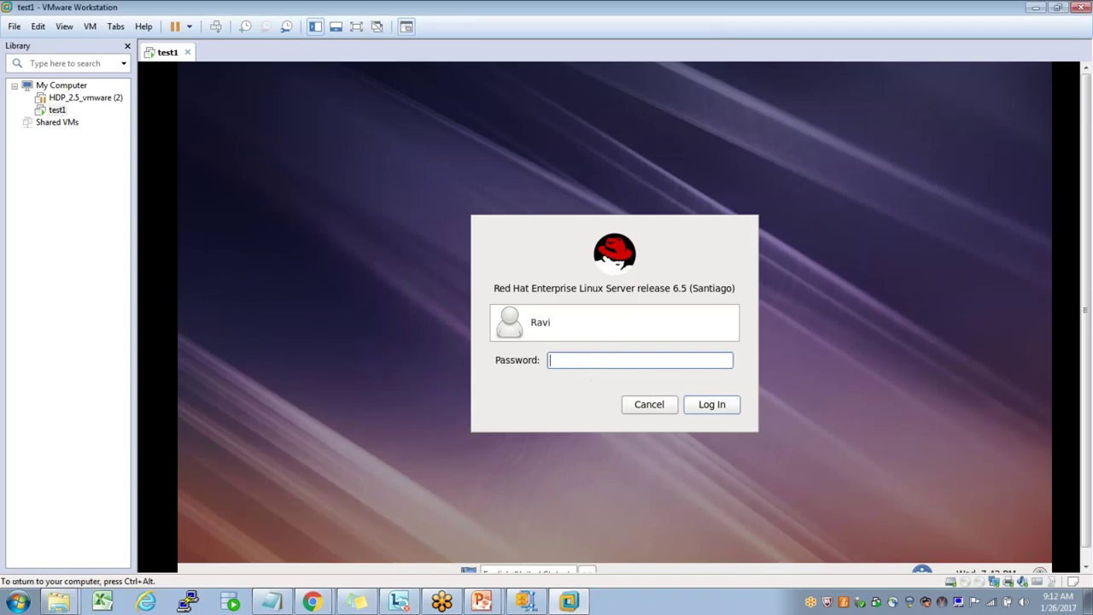
pyautogui.write('********')
pyautogui.press('Return')
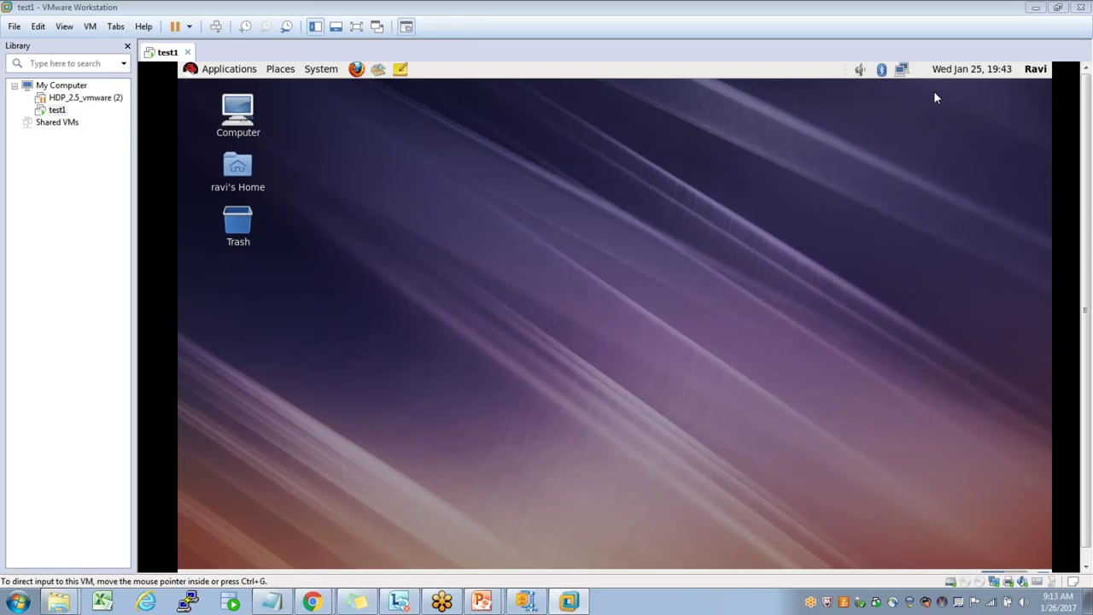
# - Open a terminal from the test1 guest desktop's context menu
pyautogui.click(463, 167)
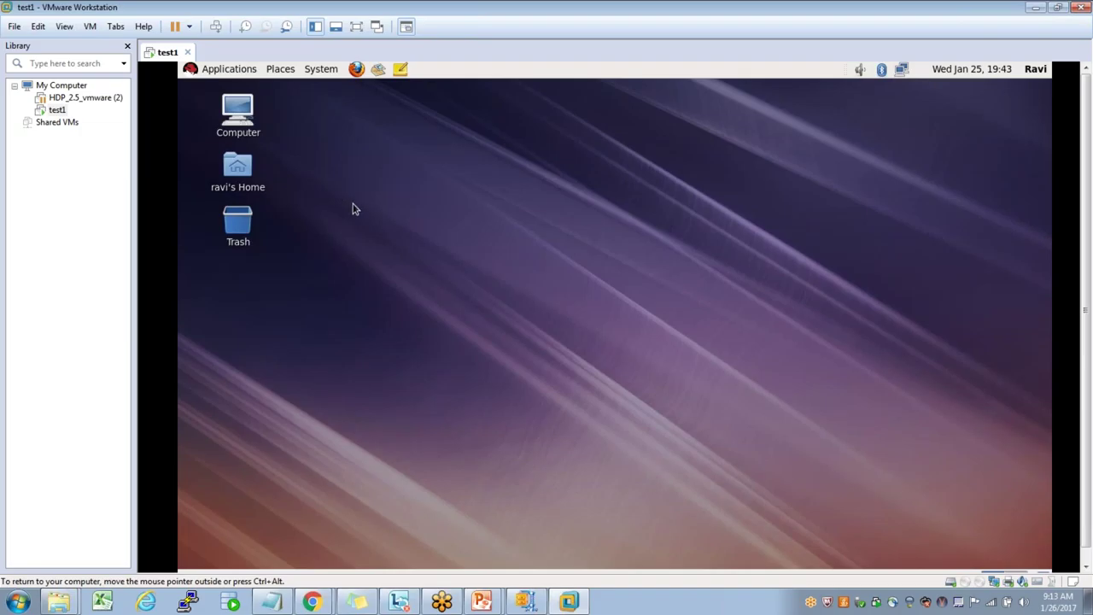
pyautogui.rightClick(495, 213)
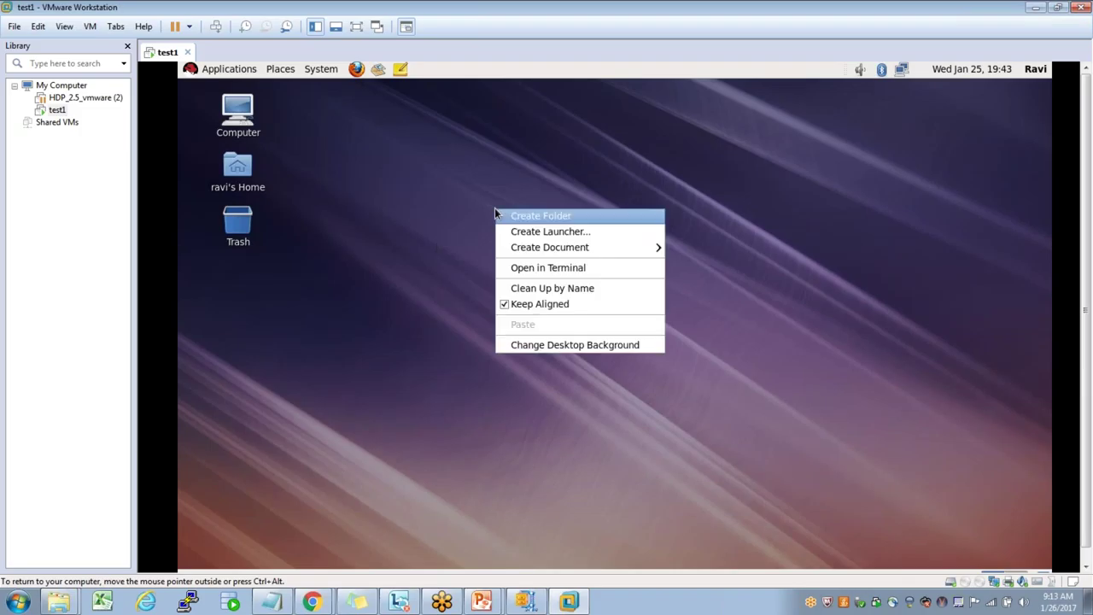
pyautogui.click(538, 270)
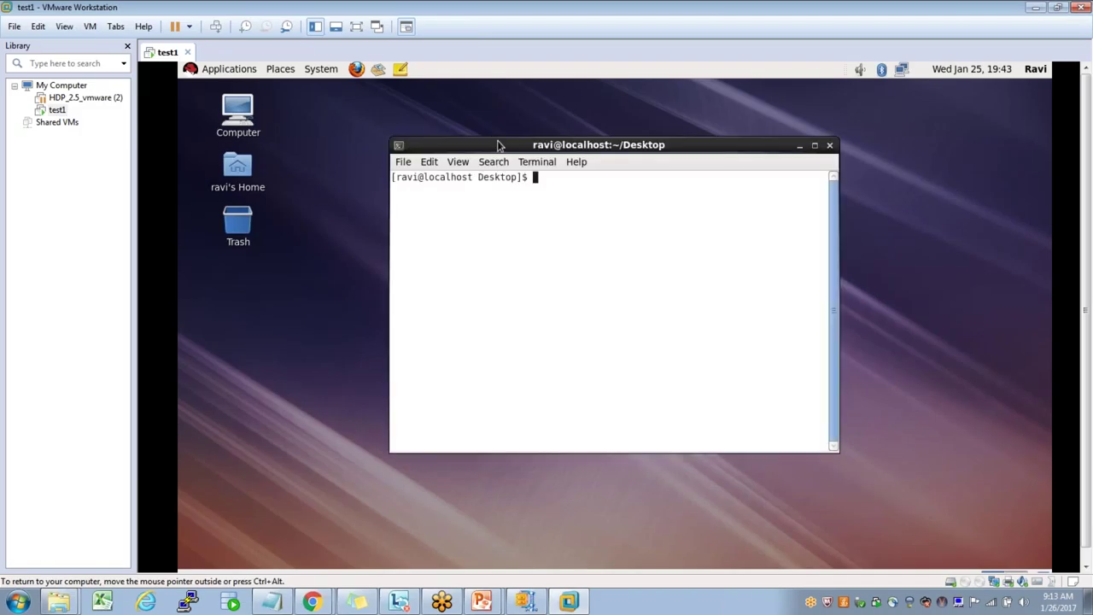
pyautogui.moveTo(499, 146); pyautogui.dragTo(385, 126)
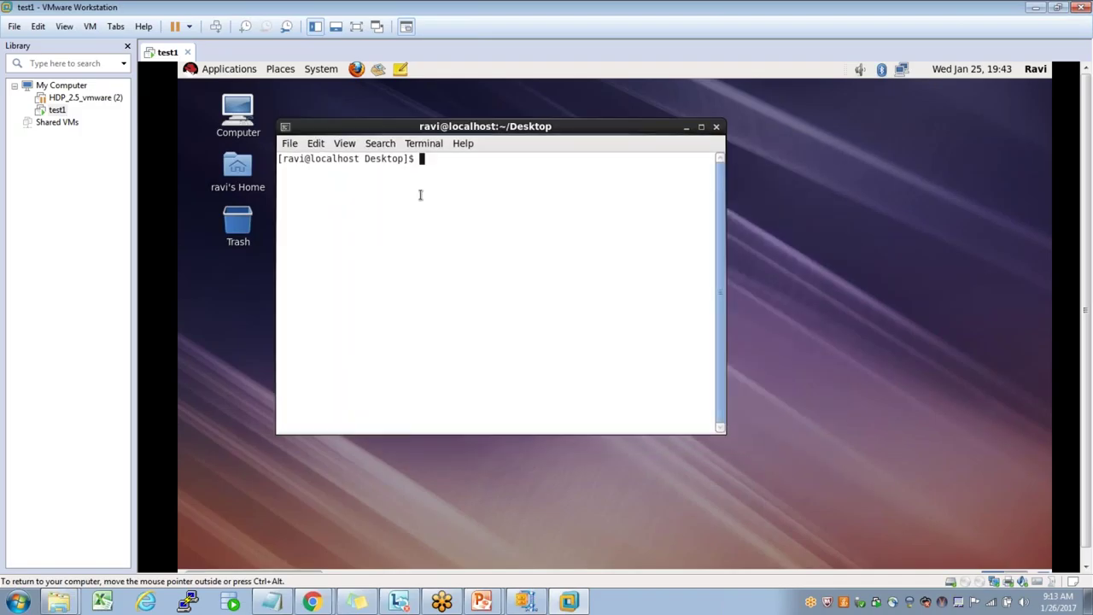
# - Run id, switch to root with su - root, and check the hostname
pyautogui.write('id')
pyautogui.press('Return')
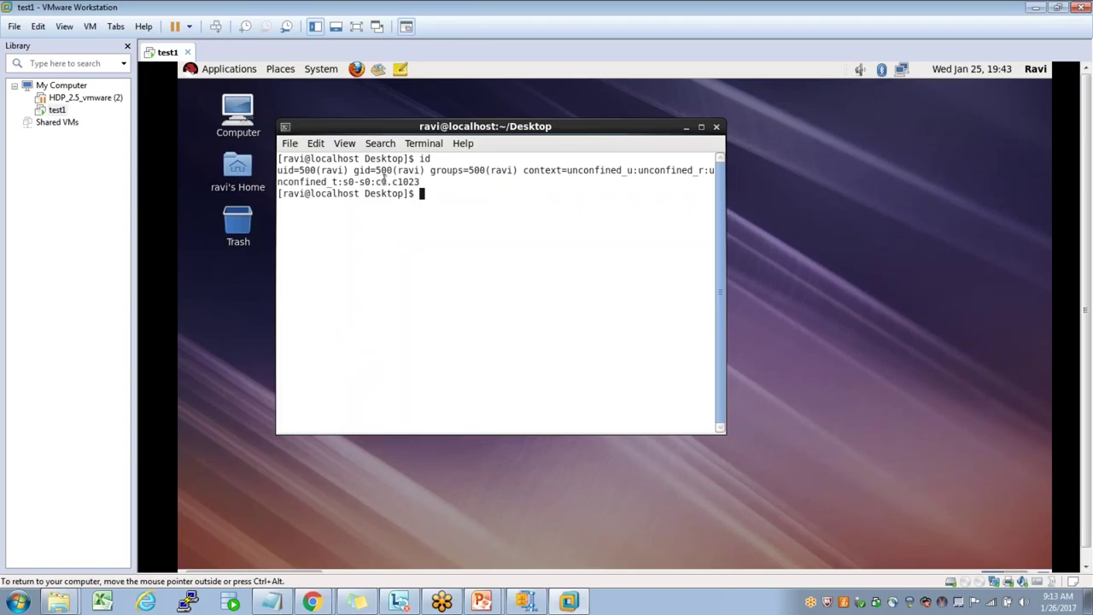
pyautogui.doubleClick(333, 171)
pyautogui.write('su - root')
pyautogui.press('Return')
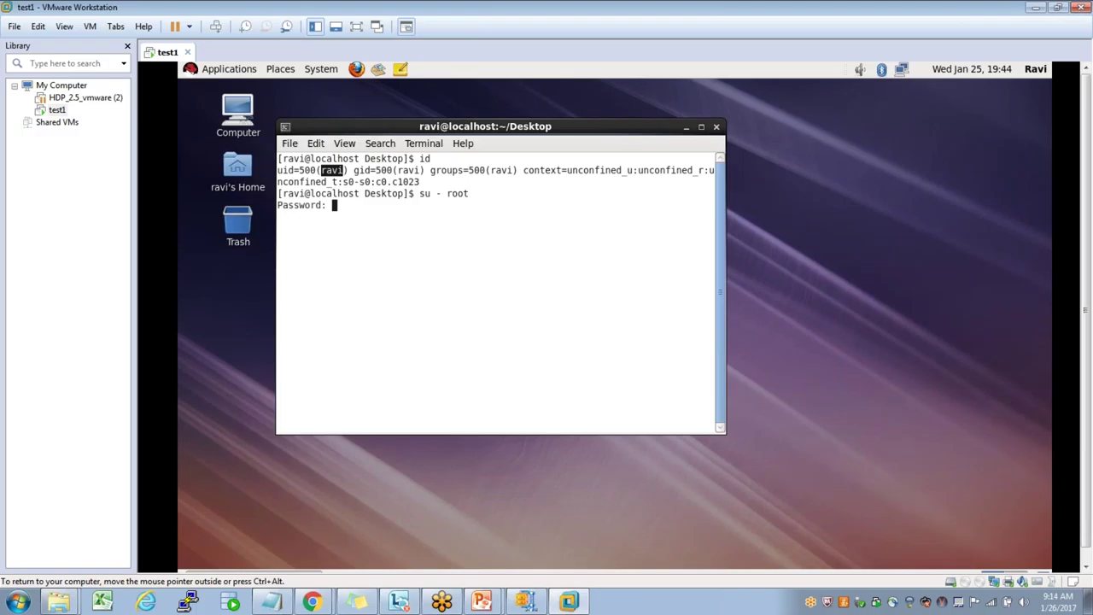
pyautogui.press('Return')
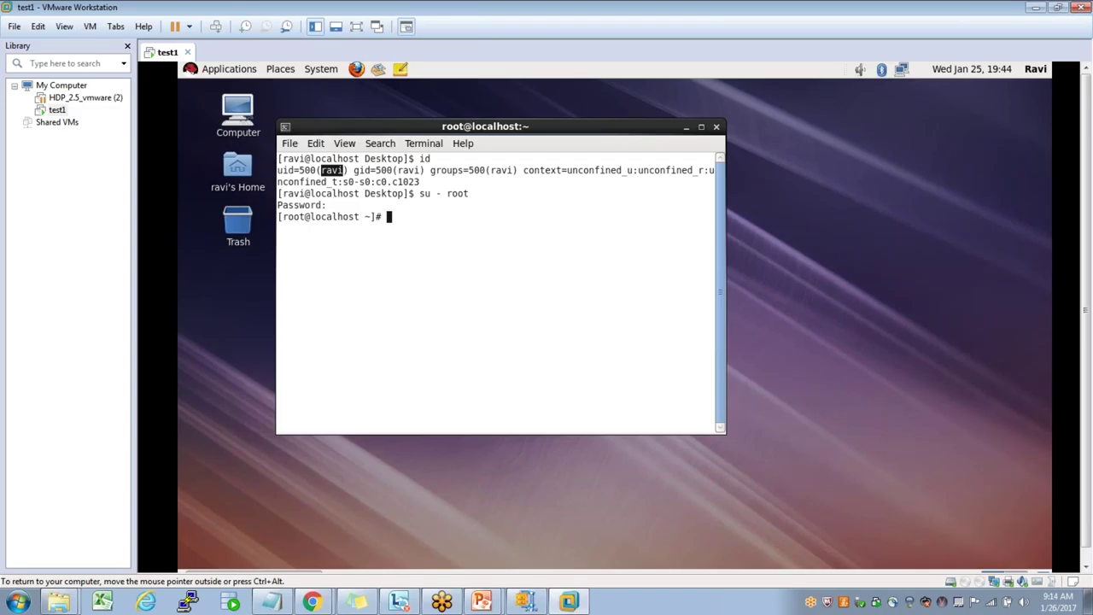
pyautogui.write('hostname')
pyautogui.press('Return')
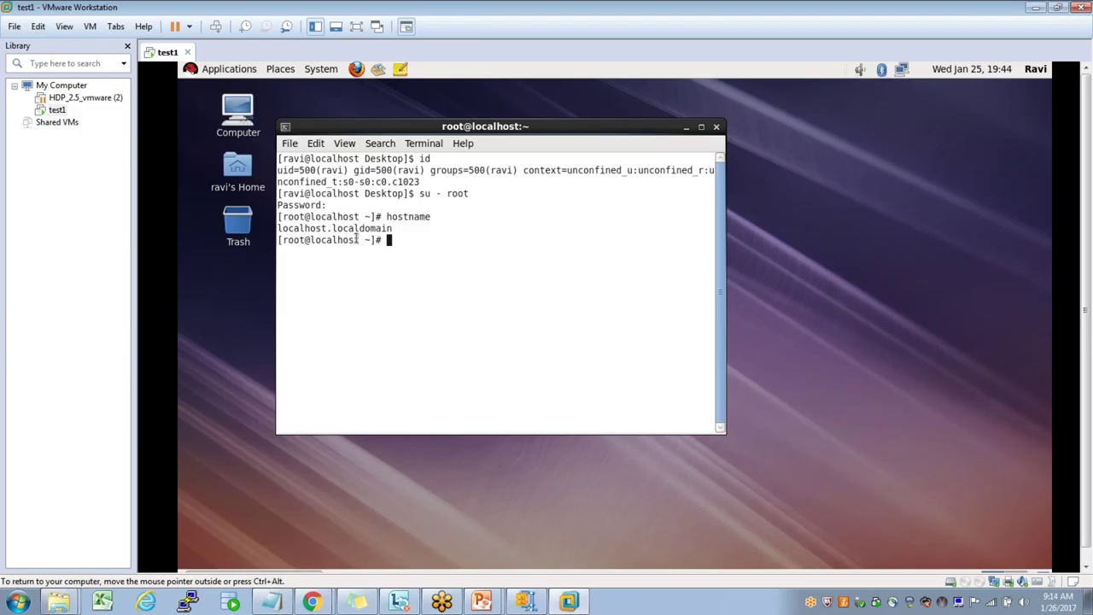
# - Set the host name to test1 and copy eth0's address 192.168.207.143 from ifconfig
pyautogui.write('hostname test1')
pyautogui.press('Return')
pyautogui.write('ifconfig ')
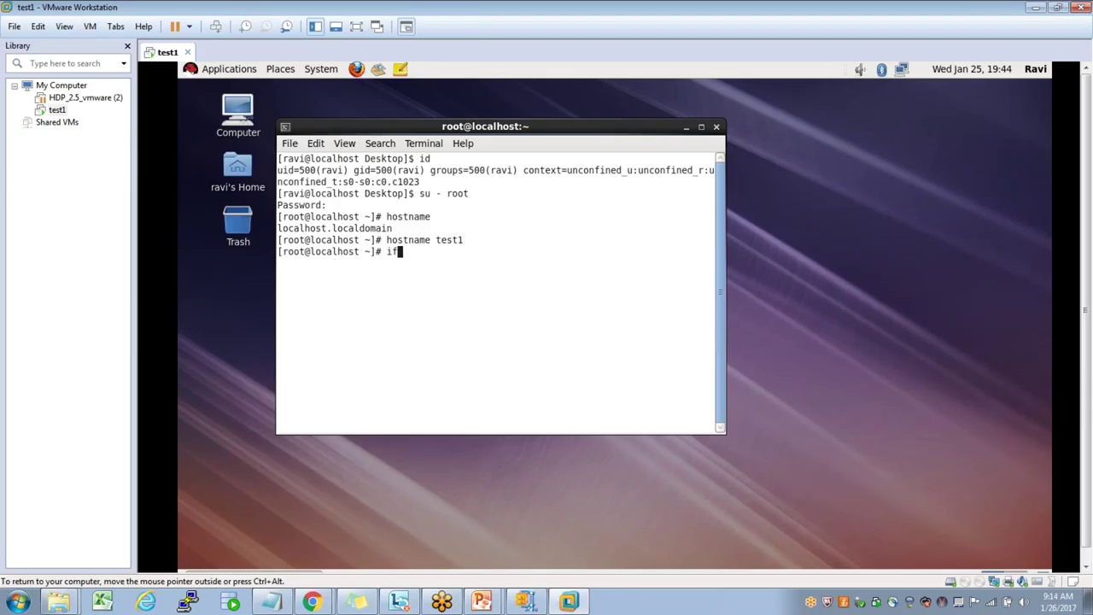
pyautogui.write('| more')
pyautogui.press('Return')
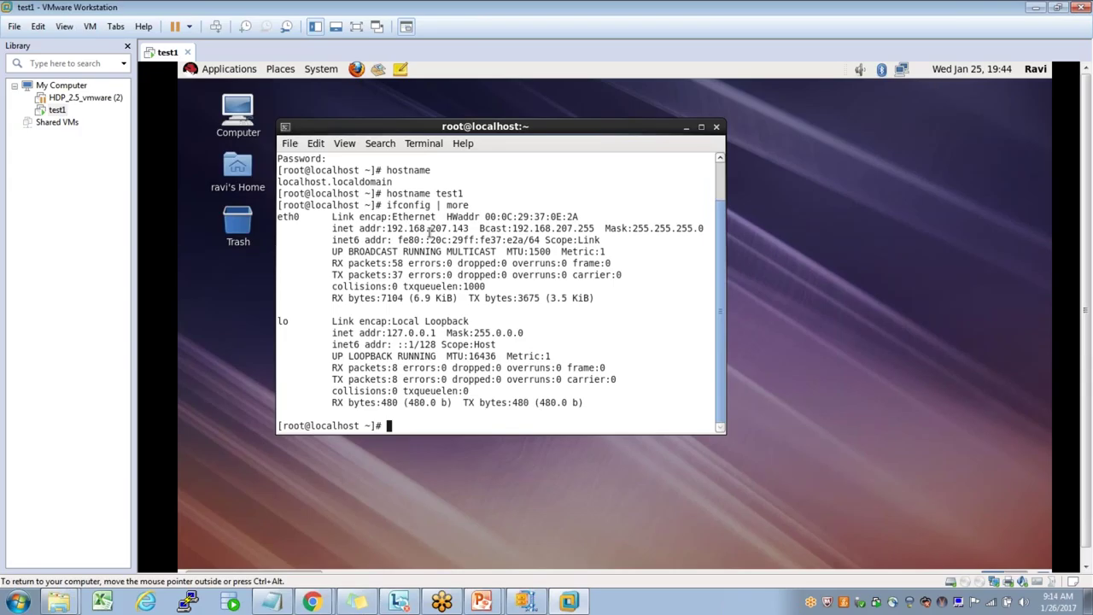
pyautogui.doubleClick(431, 229)
pyautogui.moveTo(390, 229); pyautogui.dragTo(469, 229)
pyautogui.rightClick(447, 231)
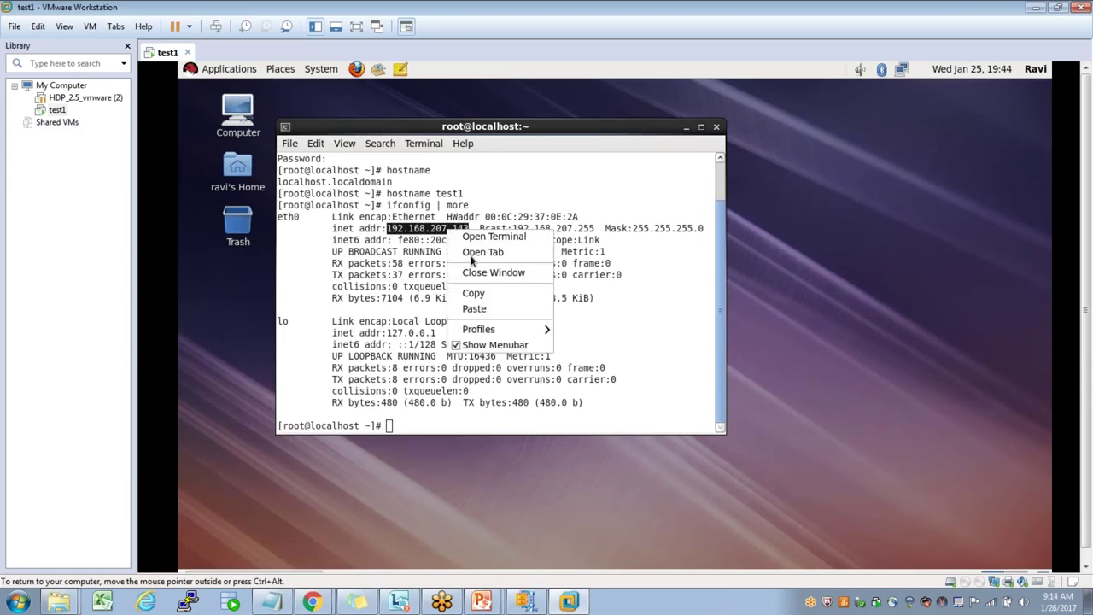
pyautogui.click(483, 294)
# - Add the entry '192.168.207.143 test1' to /etc/hosts in vi and save
pyautogui.write('vi /etc/hosts')
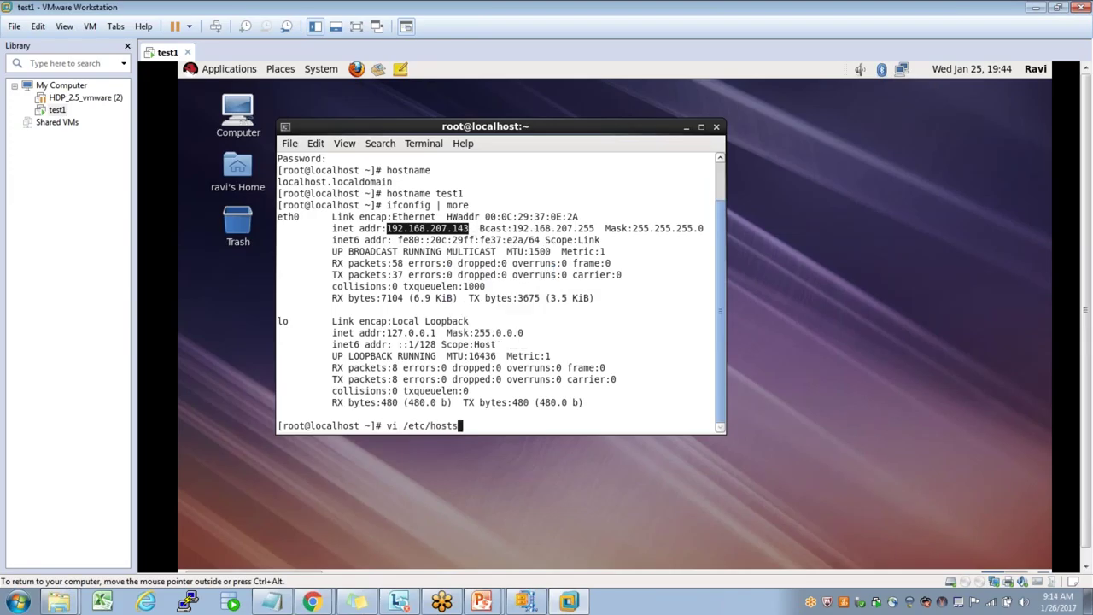
pyautogui.press('Return')
pyautogui.press('j')
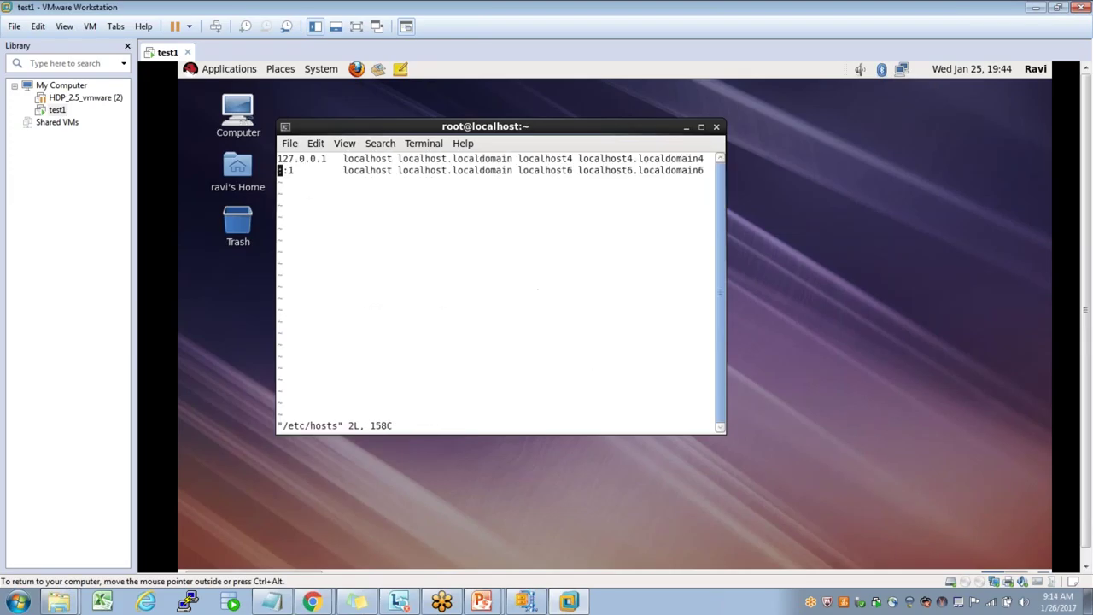
pyautogui.press('o')
pyautogui.rightClick(460, 221)
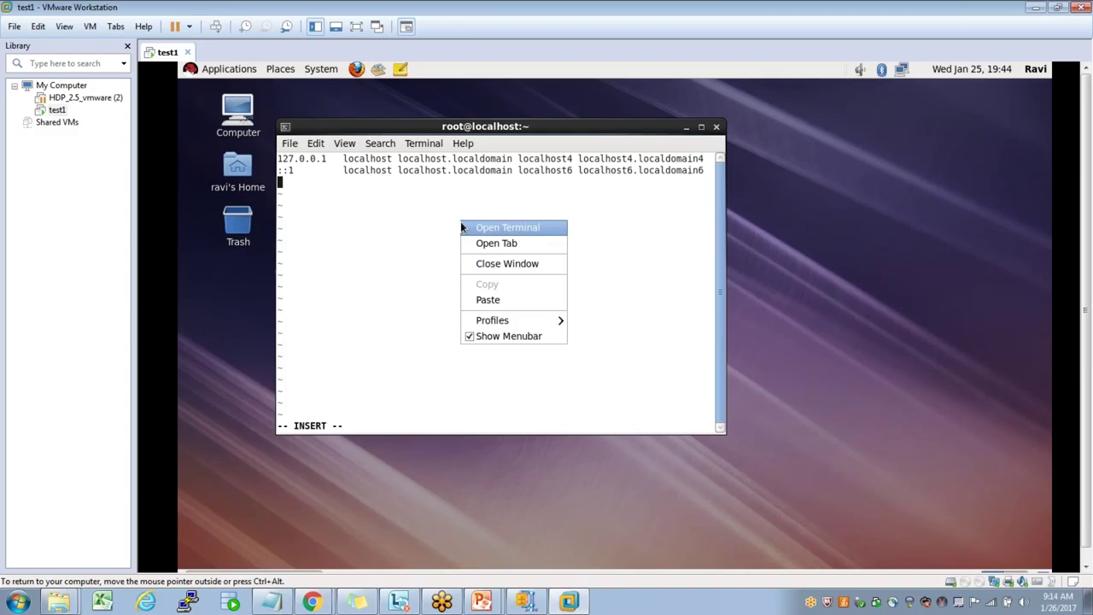
pyautogui.click(496, 300)
pyautogui.write('test1')
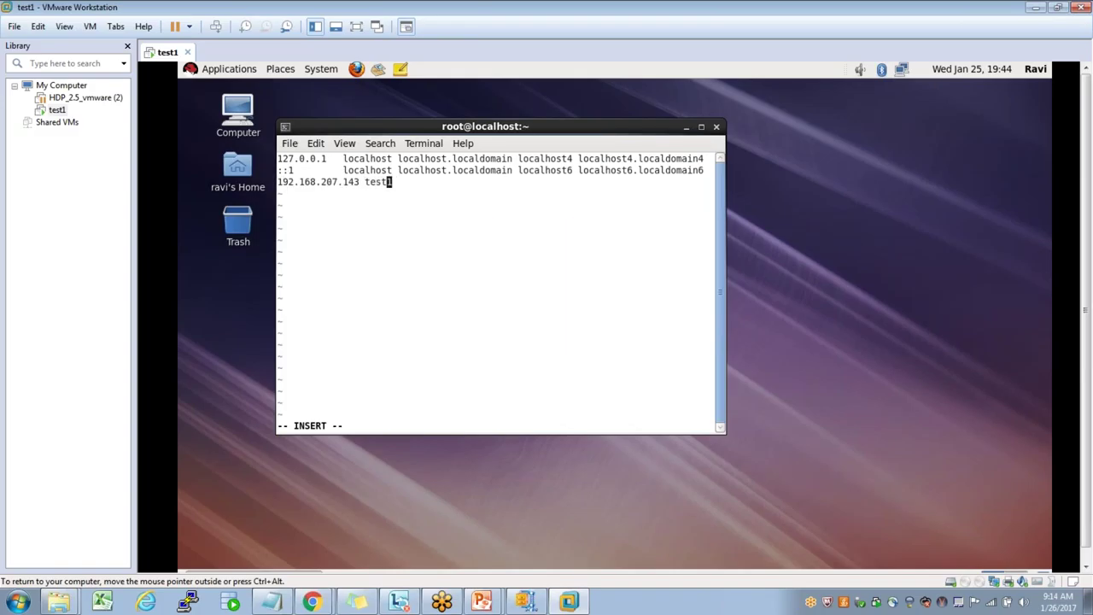
pyautogui.press('Escape')
pyautogui.write(':wq')
pyautogui.press('Return')
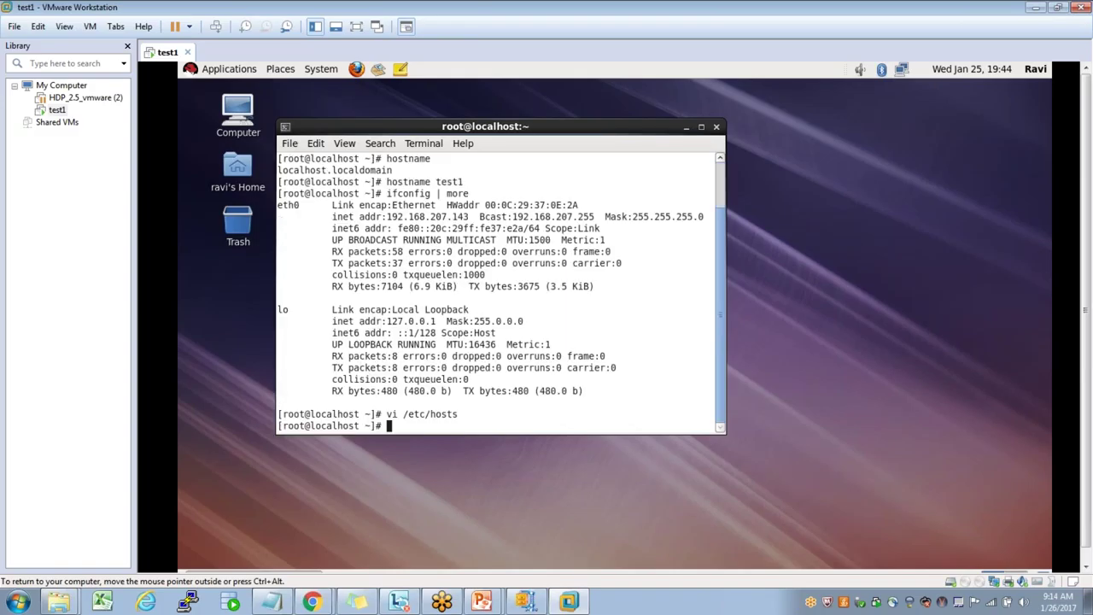
# - Change HOSTNAME to test1 in /etc/sysconfig/network, replacing localhost.localdomain, and save
pyautogui.write('cd /etc/sysconfig')
pyautogui.press('Return')
pyautogui.write('vi network')
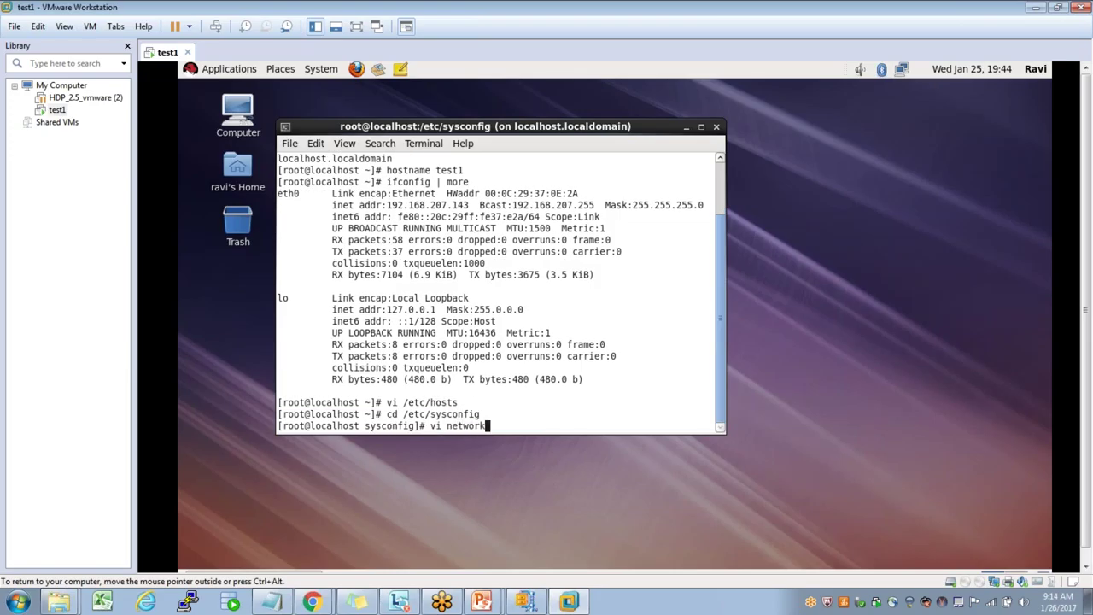
pyautogui.press('Return')
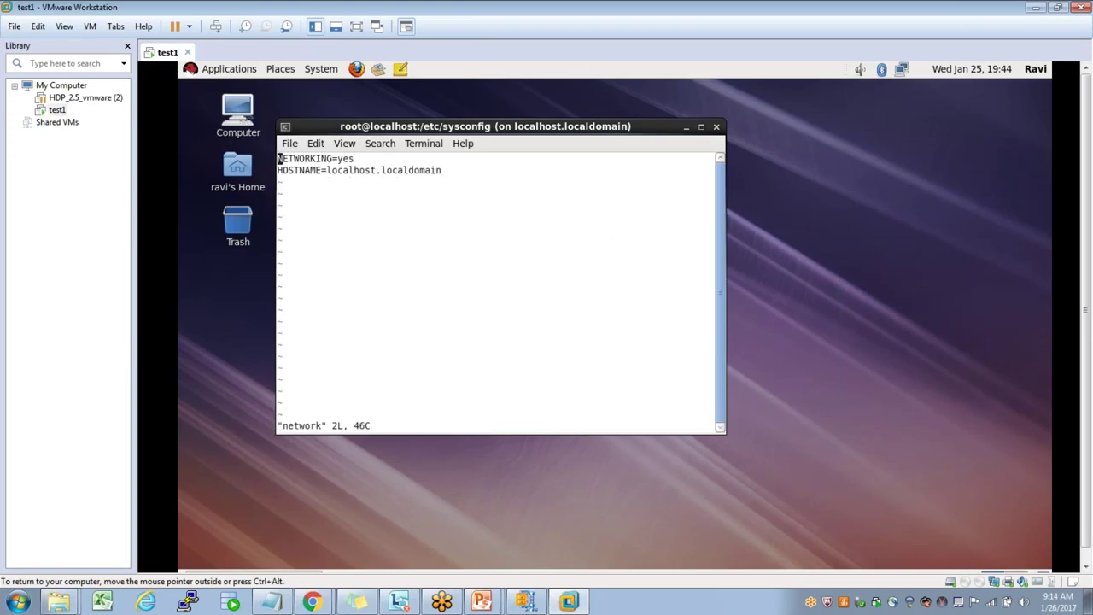
pyautogui.press('j')
pyautogui.press('w')
pyautogui.press('w')
pyautogui.hotkey('shift', 'd')
pyautogui.write('a')
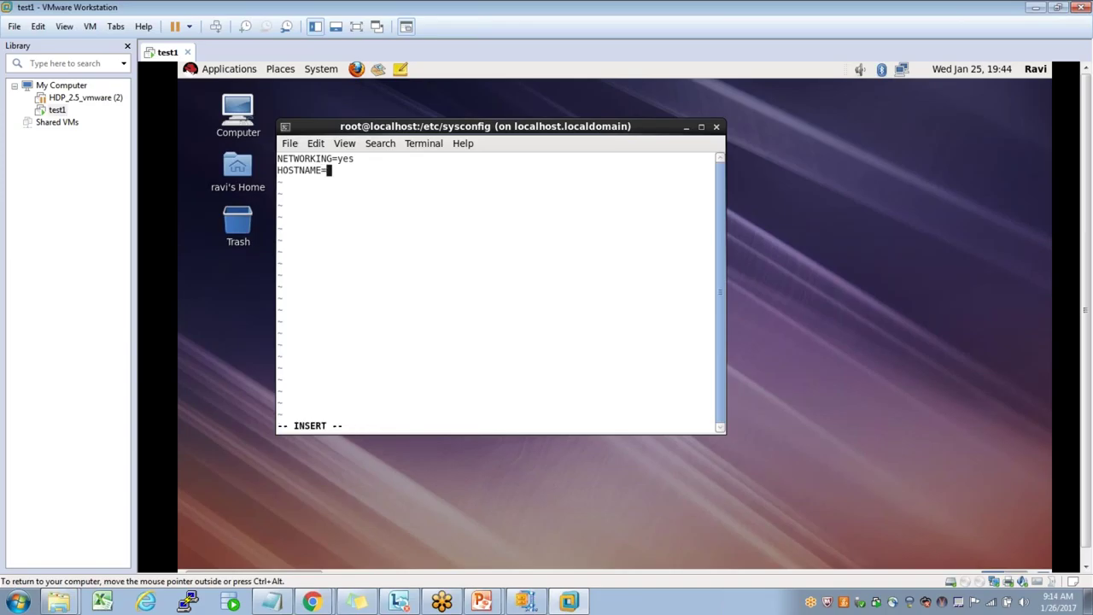
pyautogui.write('test1')
pyautogui.press('Escape')
pyautogui.write(':wq')
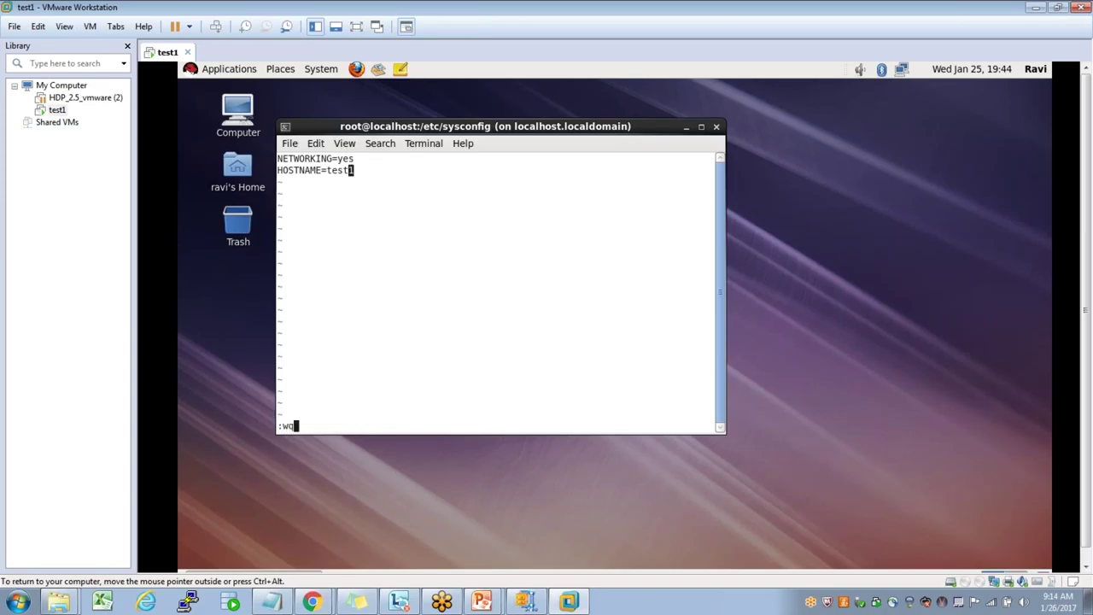
pyautogui.press('Return')
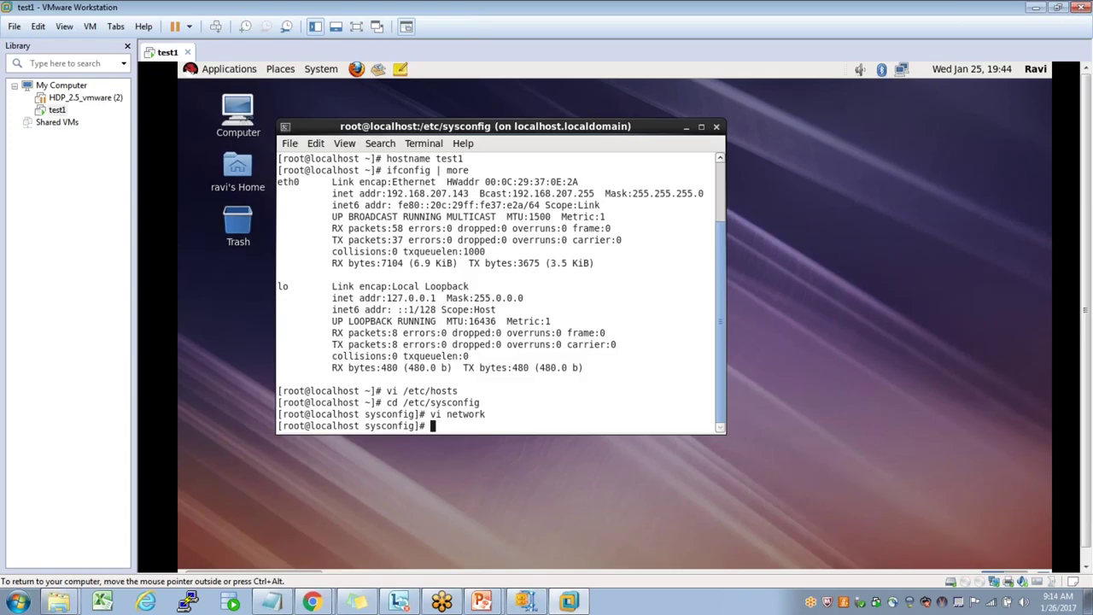
pyautogui.write('service iptables stop')
# - Stop the iptables service and disable it at boot with 'chkconfig iptables off'
pyautogui.press('Return')
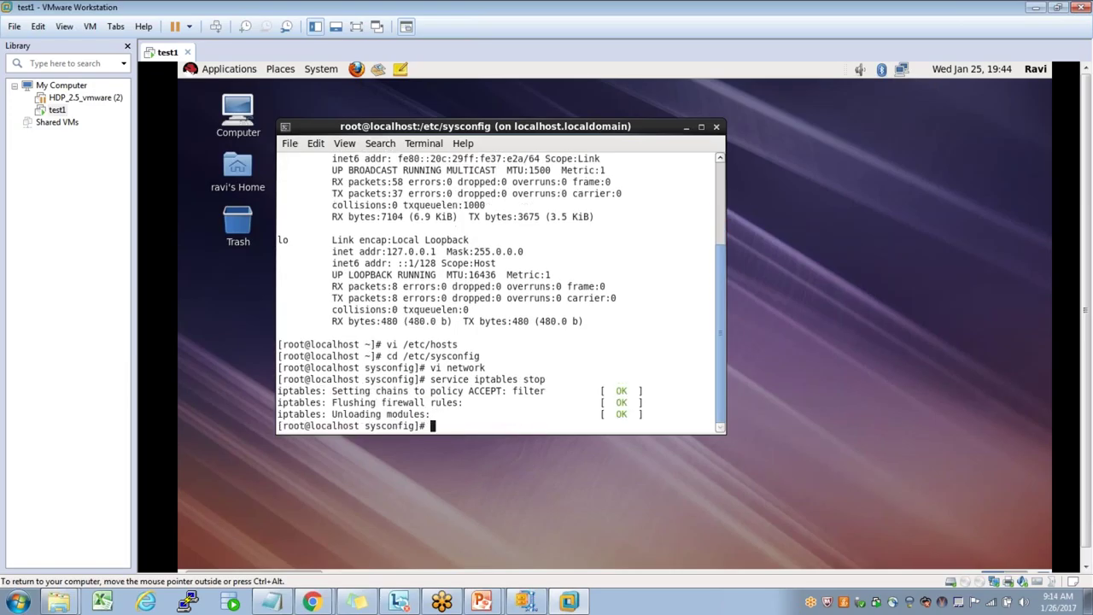
pyautogui.write('chkconfig iptable s')
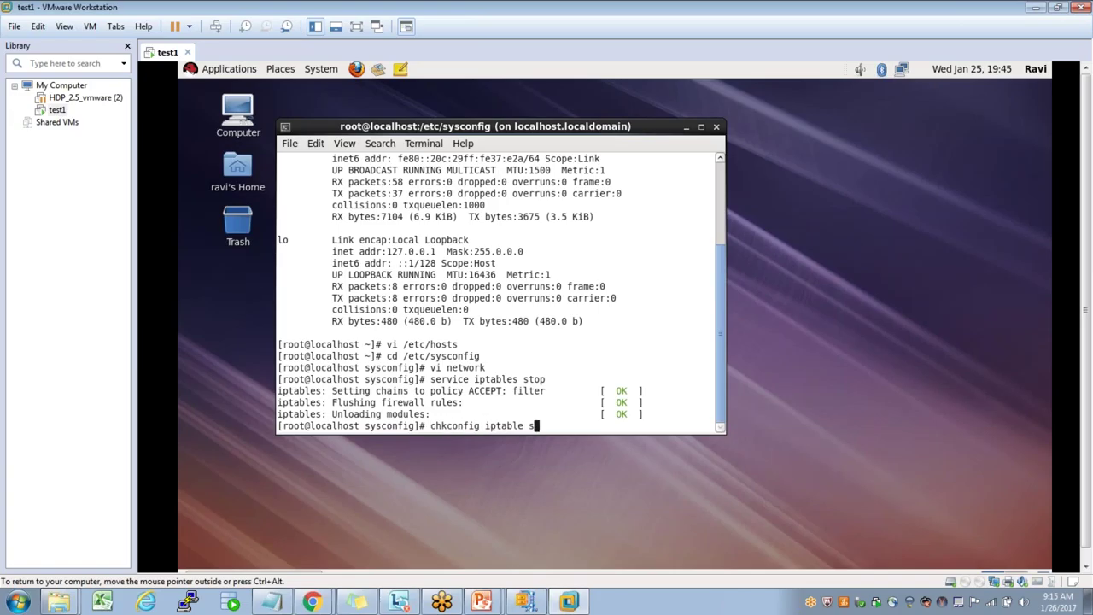
pyautogui.press('BackSpace')
pyautogui.press('BackSpace')
pyautogui.write('s off')
pyautogui.press('Return')
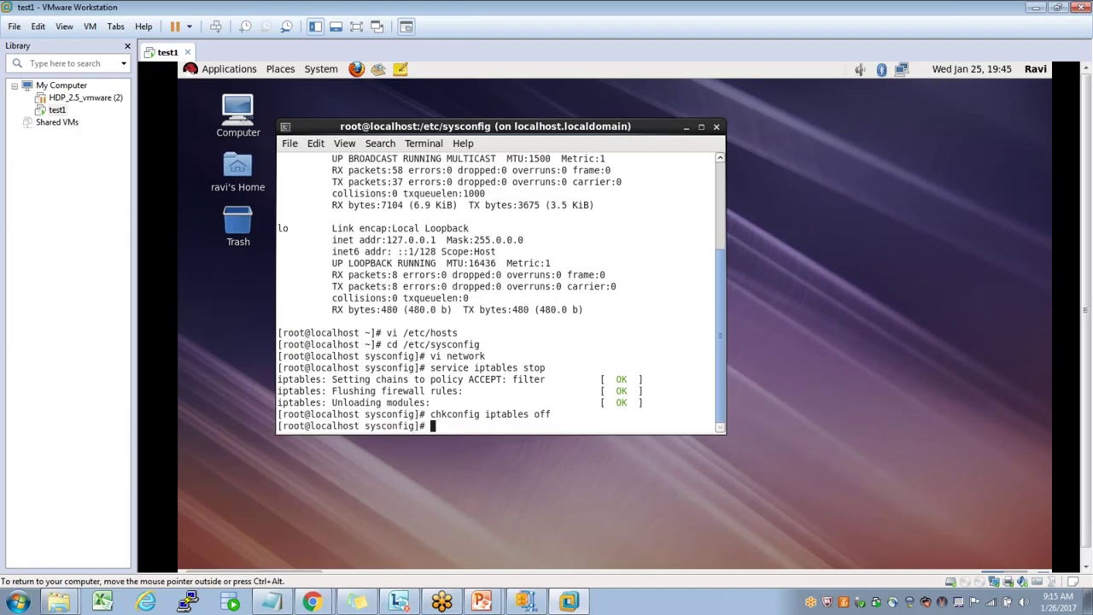
pyautogui.write('shutdown -r now')
# - Reboot the guest with 'shutdown -r now' and release input to the host
pyautogui.press('Return')
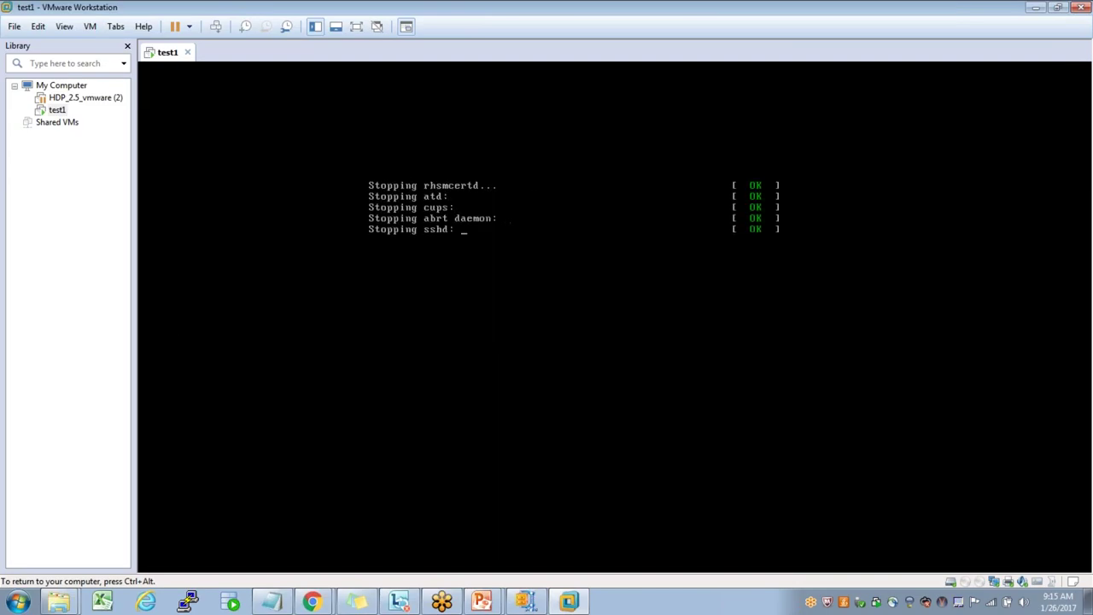
pyautogui.hotkey('ctrl', 'alt')
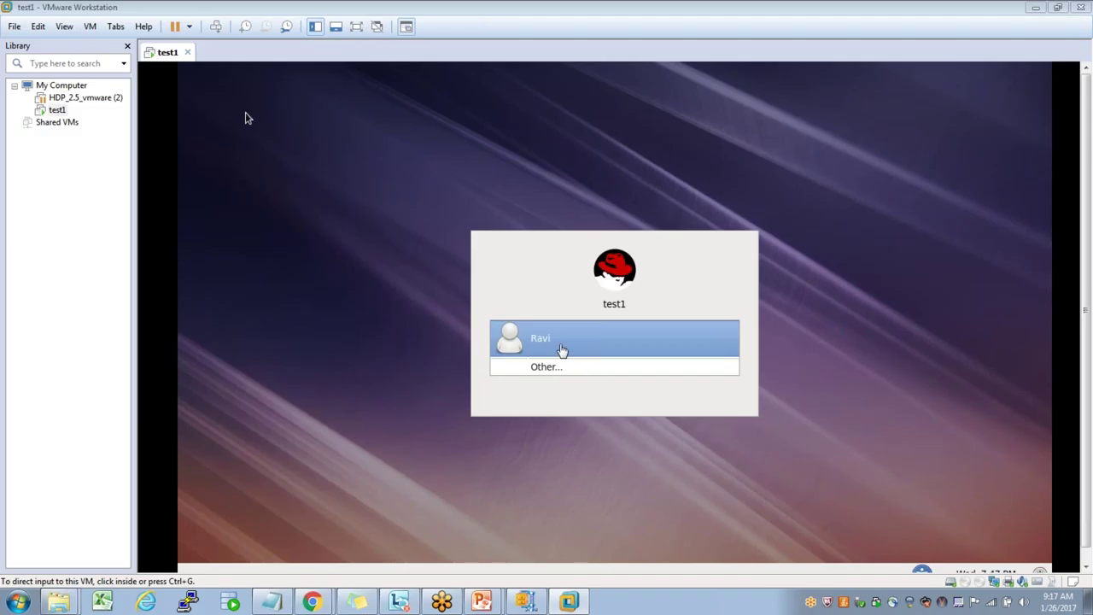
# - Log in to test1 by choosing the user account and entering its password
pyautogui.click(245, 118)
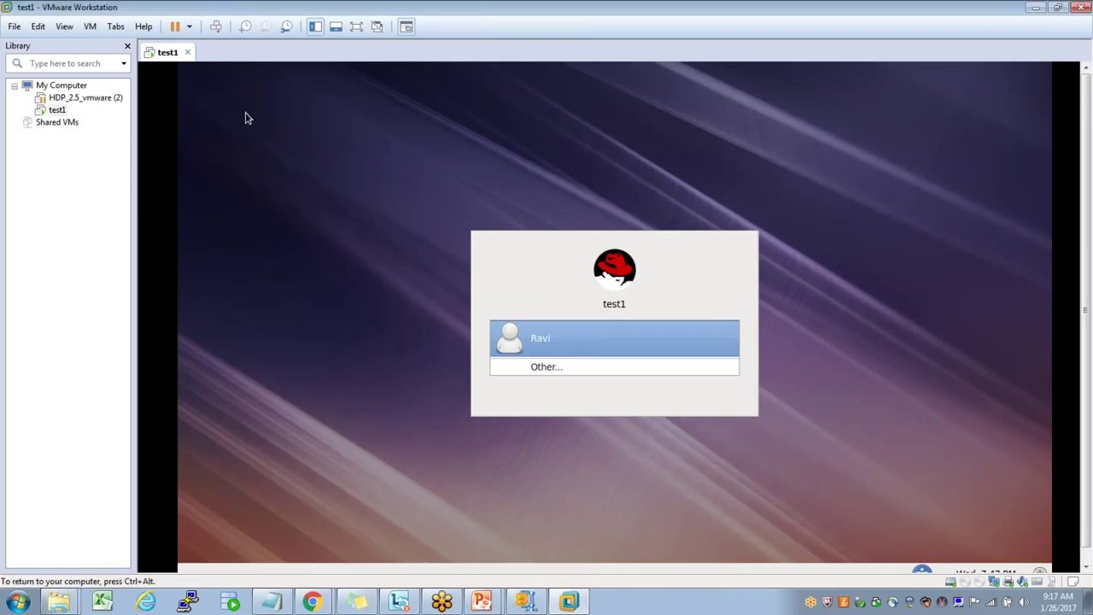
pyautogui.click(539, 335)
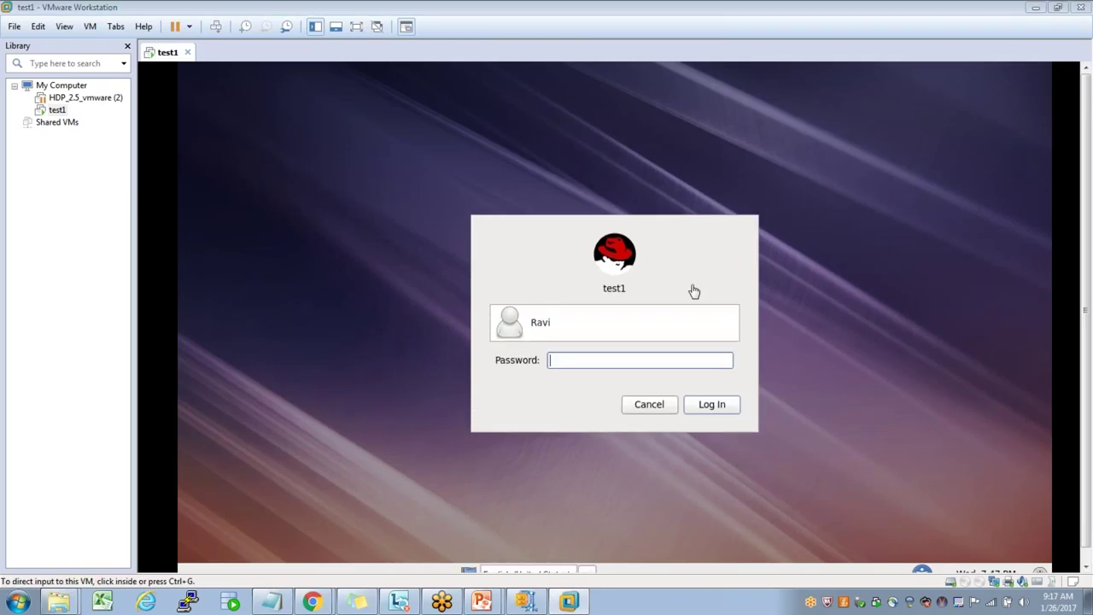
pyautogui.click(631, 361)
pyautogui.write('*******')
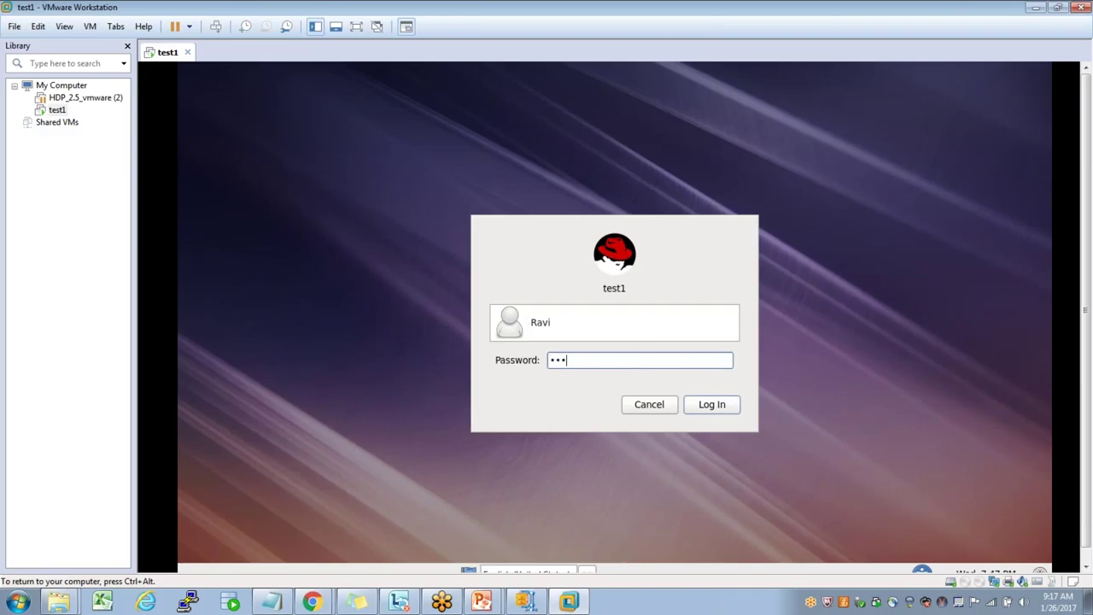
pyautogui.press('Return')
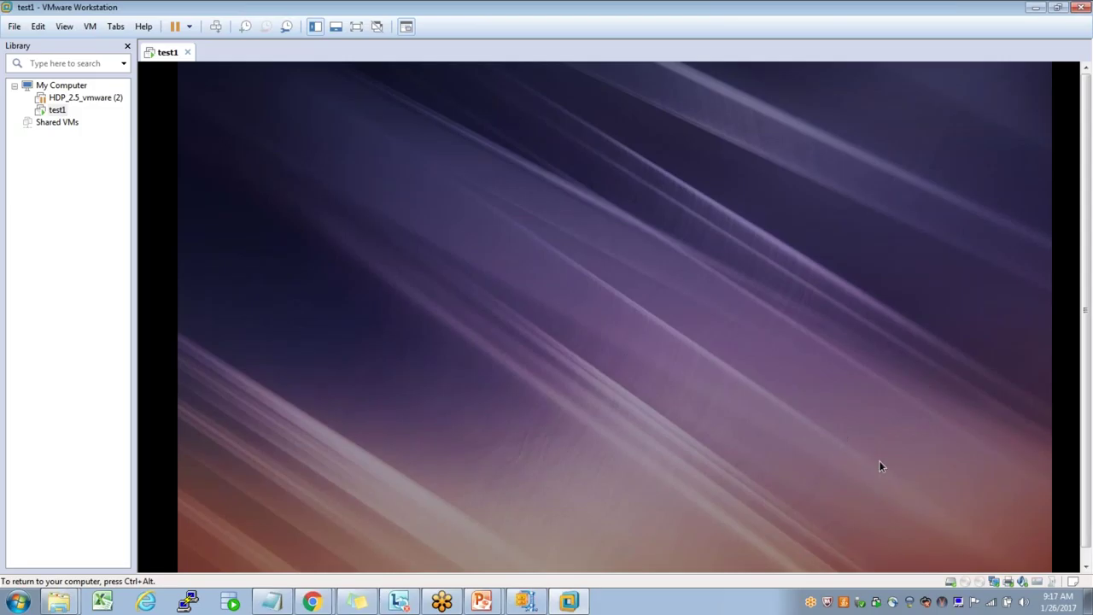
pyautogui.hotkey('ctrl', 'alt')
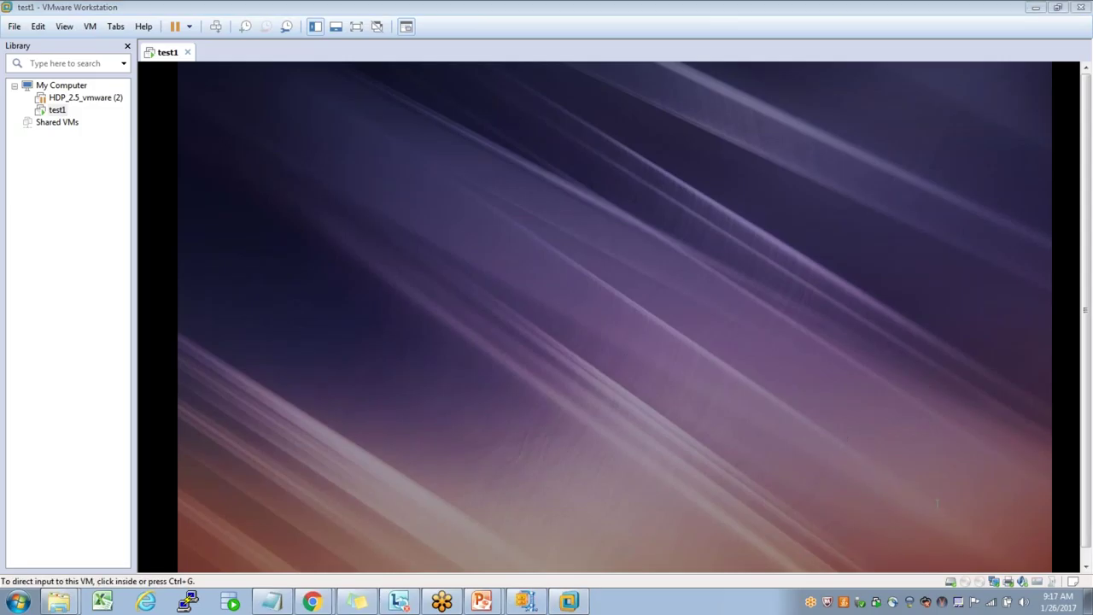
# - Delete the HADR1, HADR2, RHEL1 and RHEL2 entries from PuTTY's Saved Sessions list
pyautogui.click(186, 603)
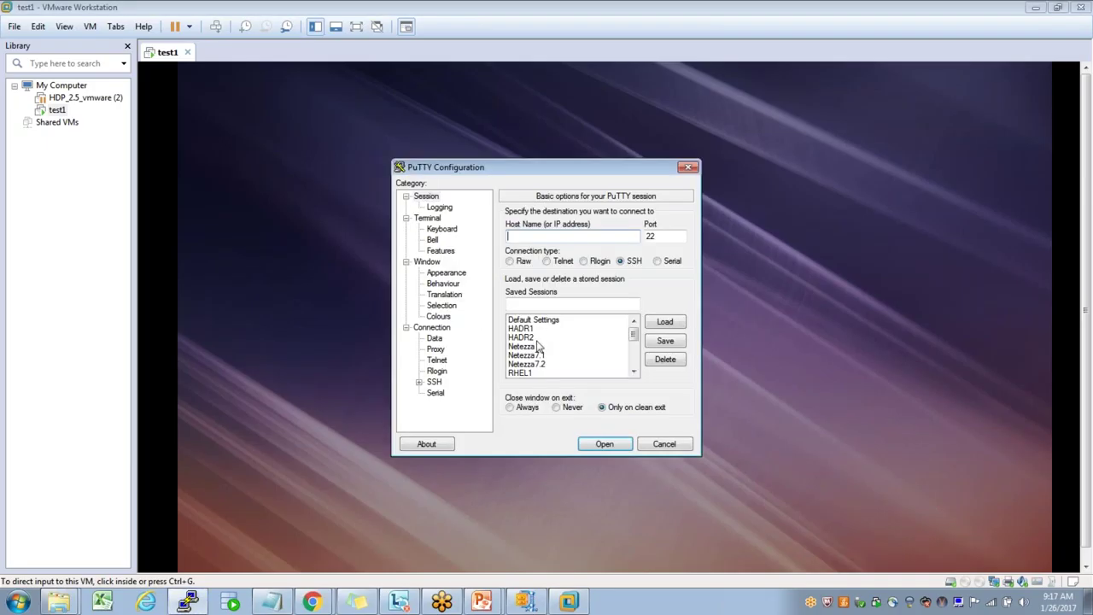
pyautogui.click(522, 329)
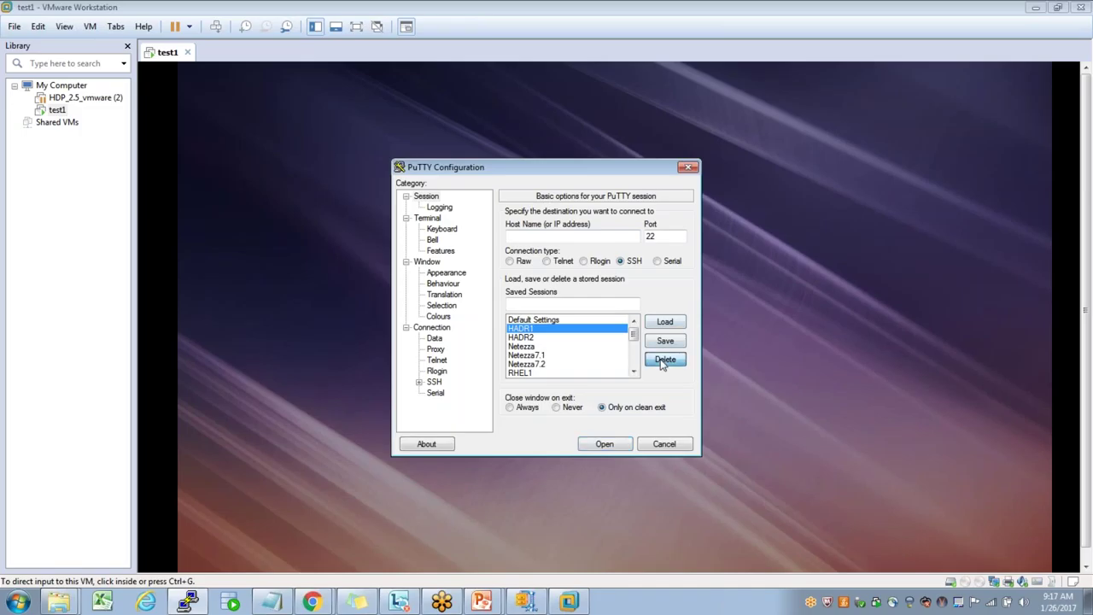
pyautogui.press('Delete')
pyautogui.click(520, 329)
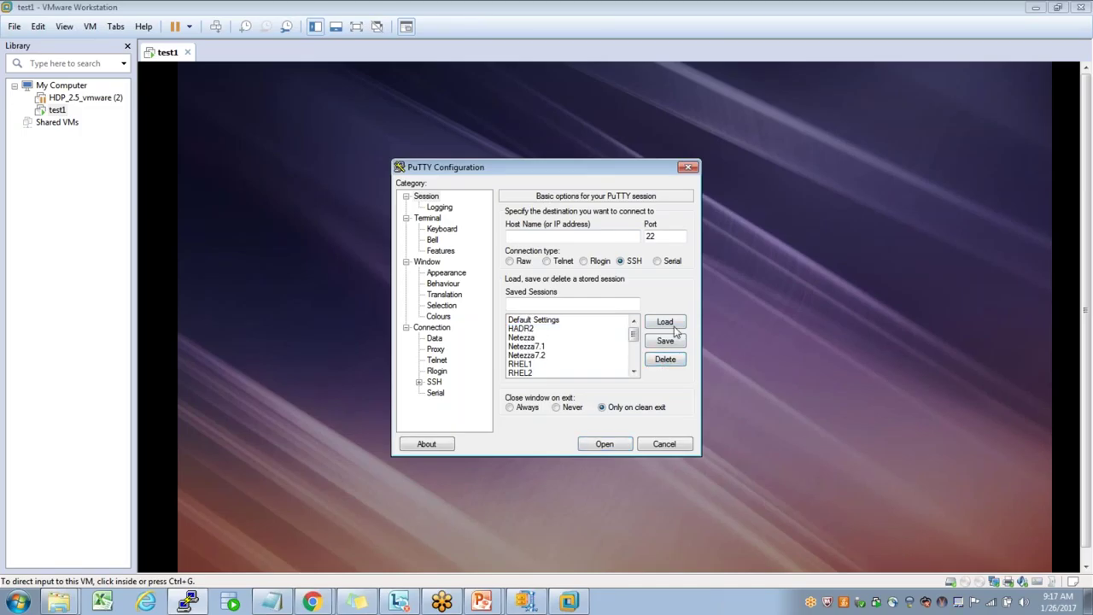
pyautogui.click(674, 361)
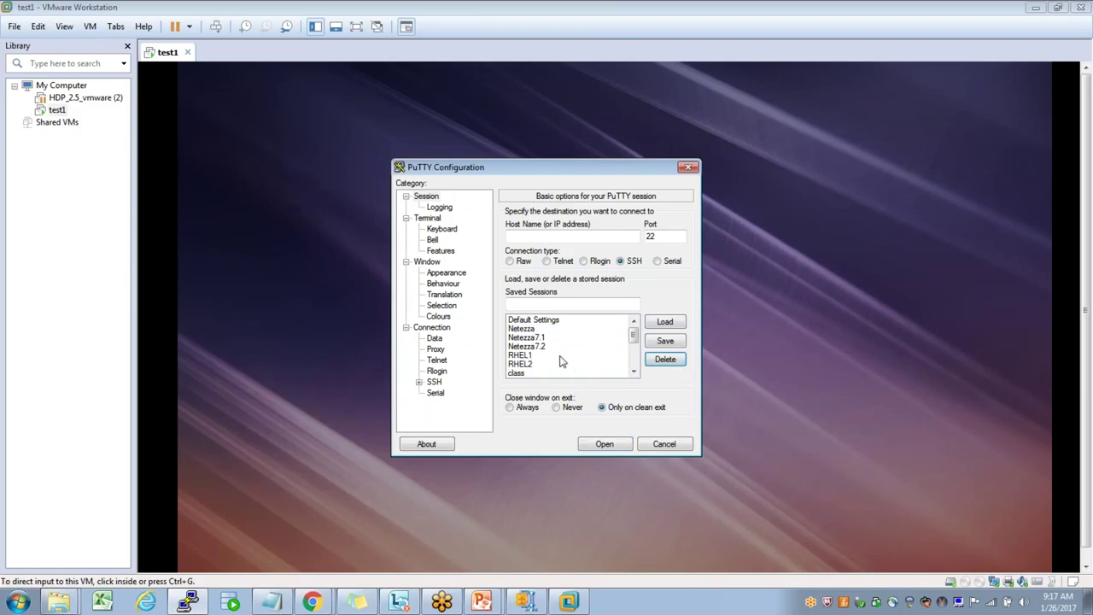
pyautogui.click(623, 355)
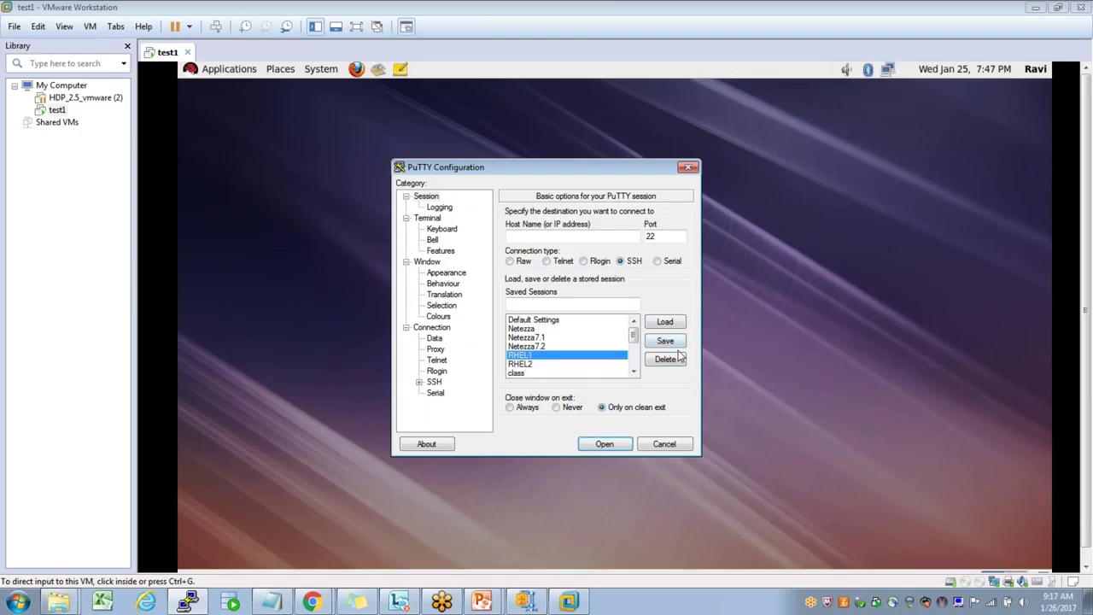
pyautogui.click(668, 358)
pyautogui.click(523, 355)
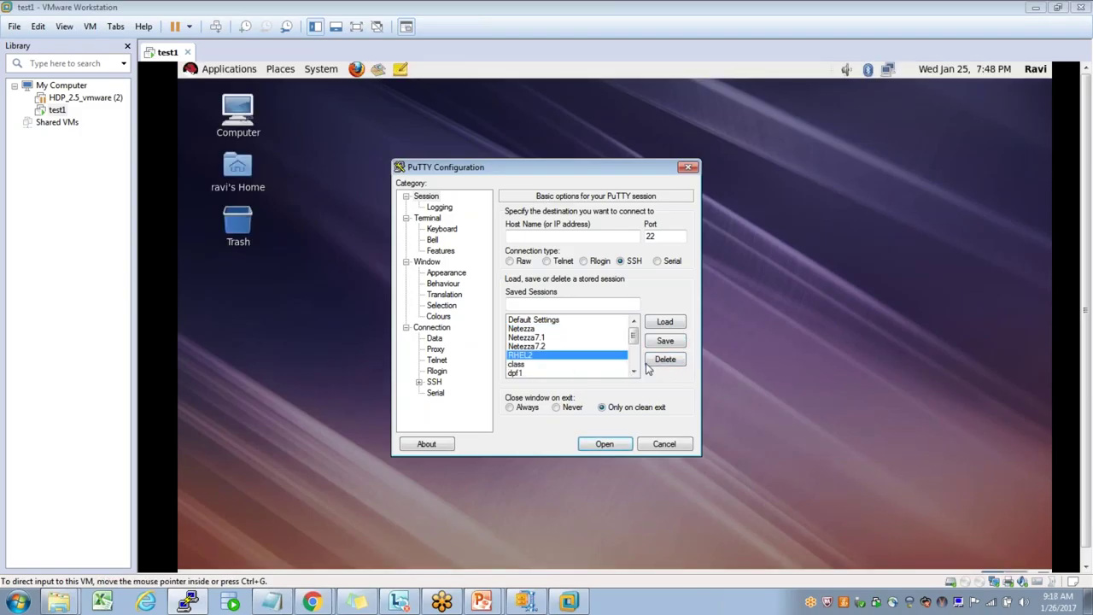
pyautogui.click(665, 360)
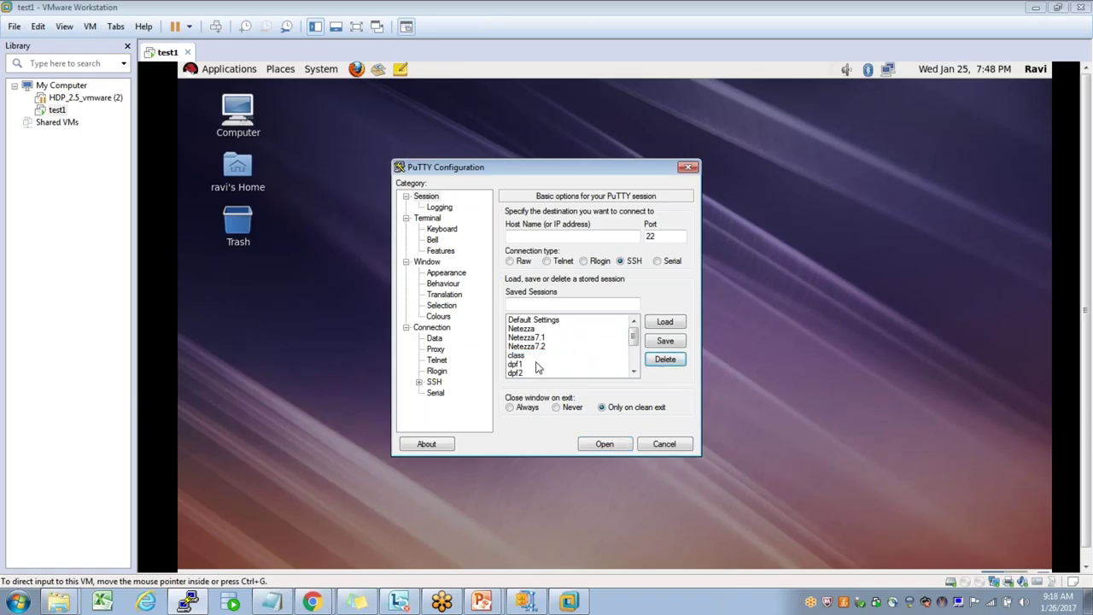
pyautogui.click(936, 89)
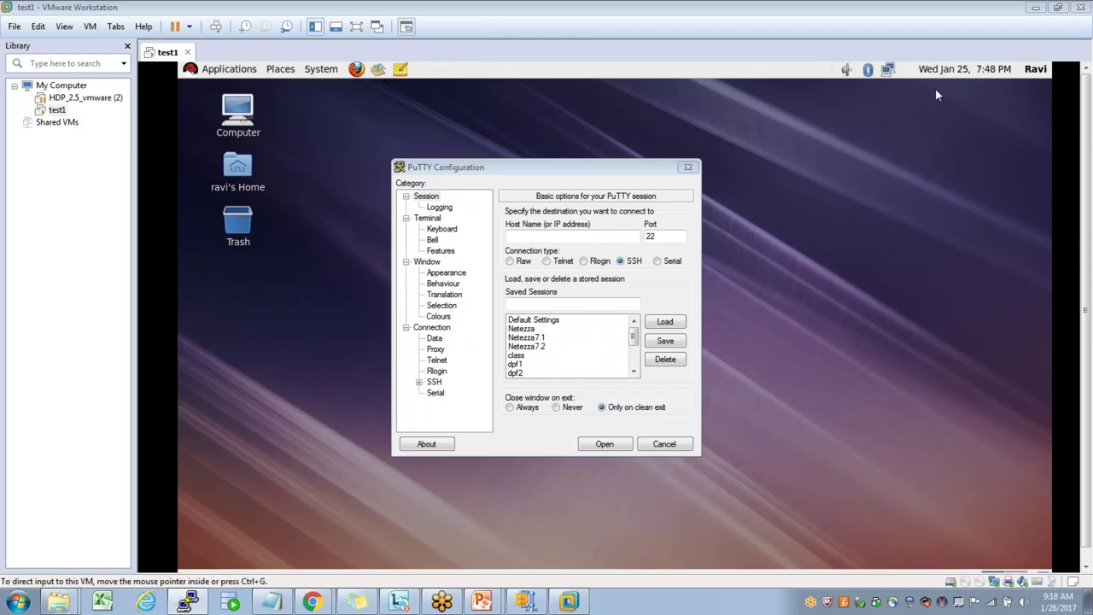
# - Open a desktop terminal, run ifconfig, and copy eth0's address 192.168.207.143
pyautogui.rightClick(416, 126)
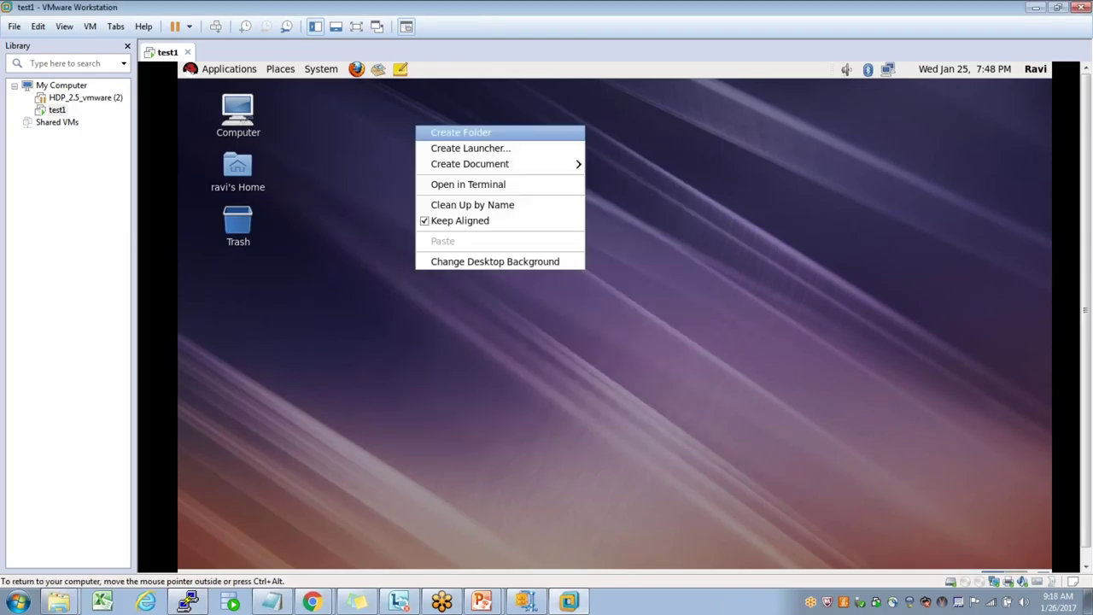
pyautogui.click(454, 185)
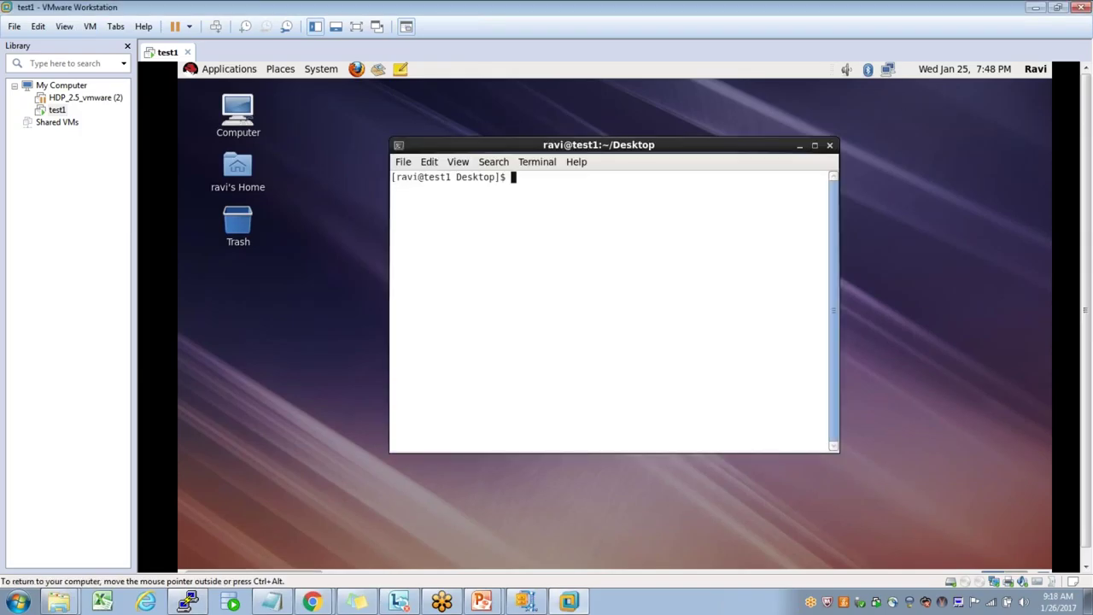
pyautogui.write('ifconfing')
pyautogui.press('Return')
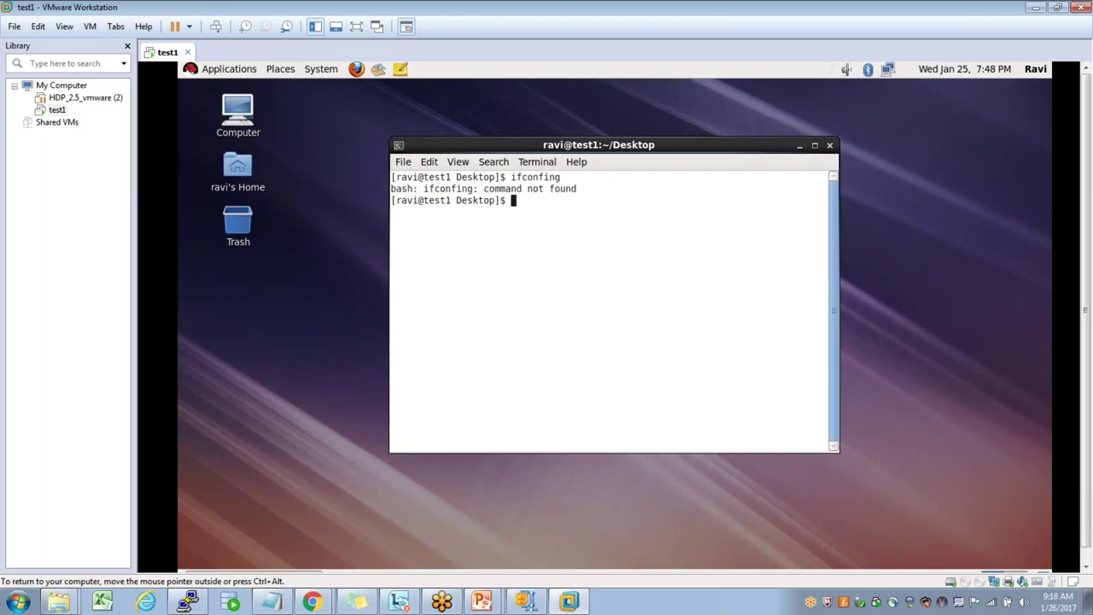
pyautogui.write('ifconfig')
pyautogui.press('Return')
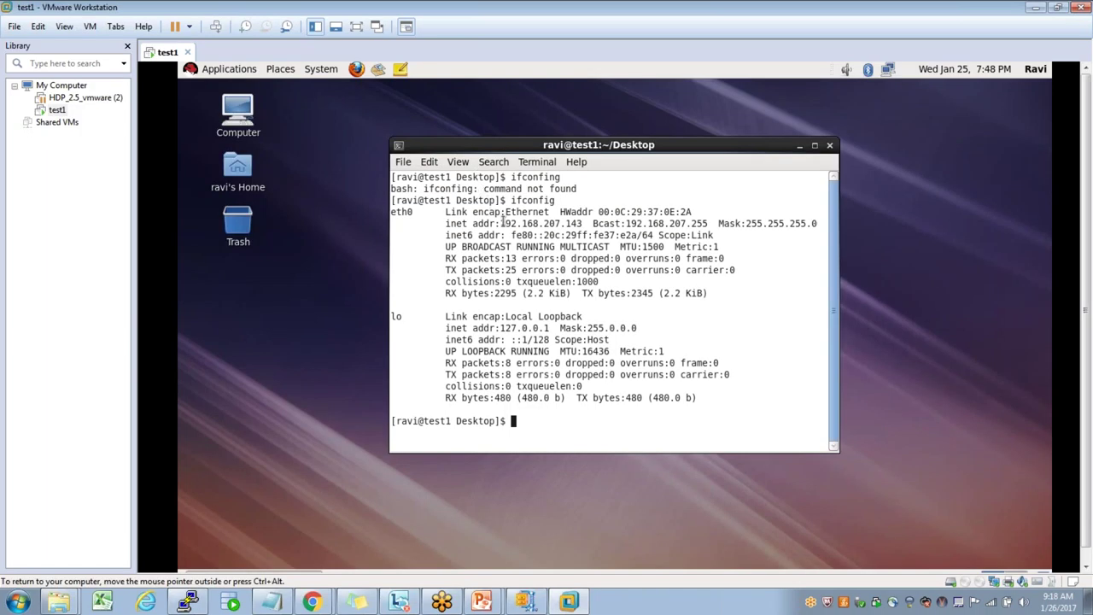
pyautogui.moveTo(500, 223); pyautogui.dragTo(581, 224)
pyautogui.rightClick(582, 225)
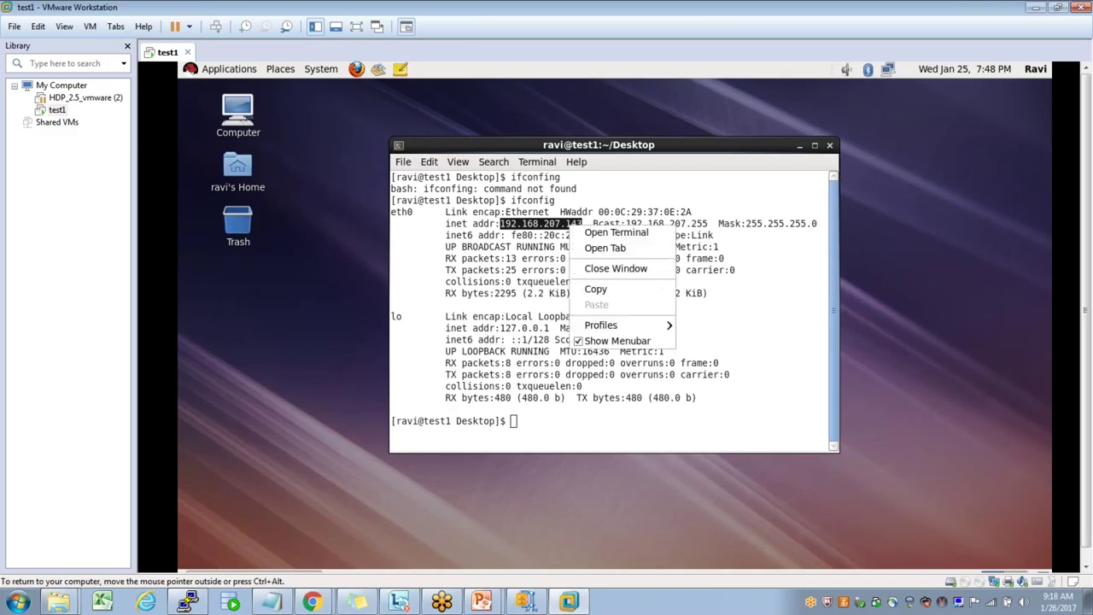
pyautogui.click(598, 289)
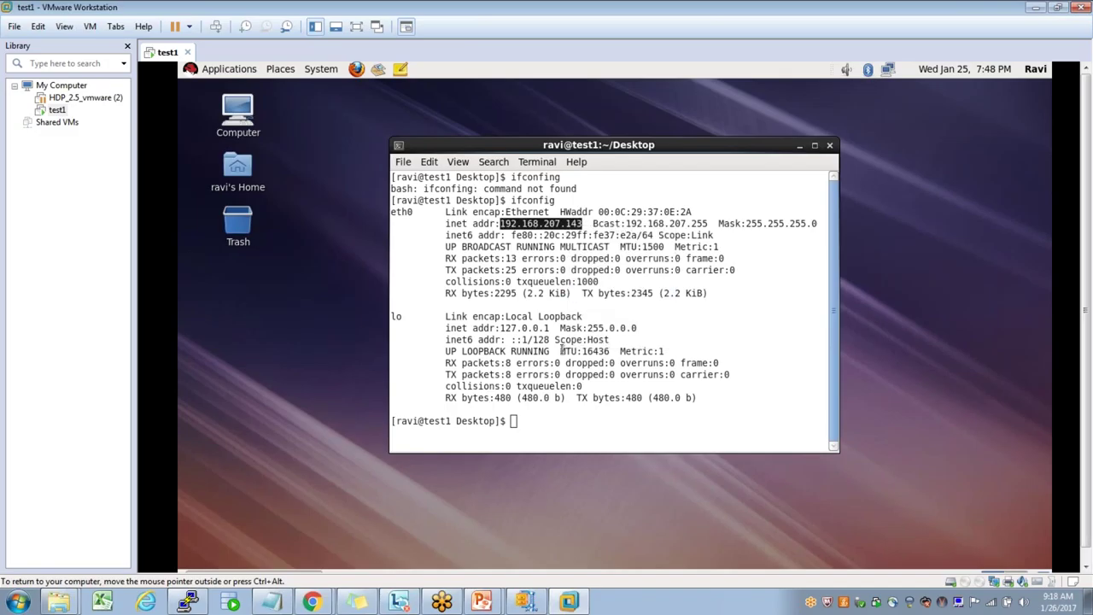
# - Save a PuTTY session named test1 with host 192.168.207.143
pyautogui.click(189, 603)
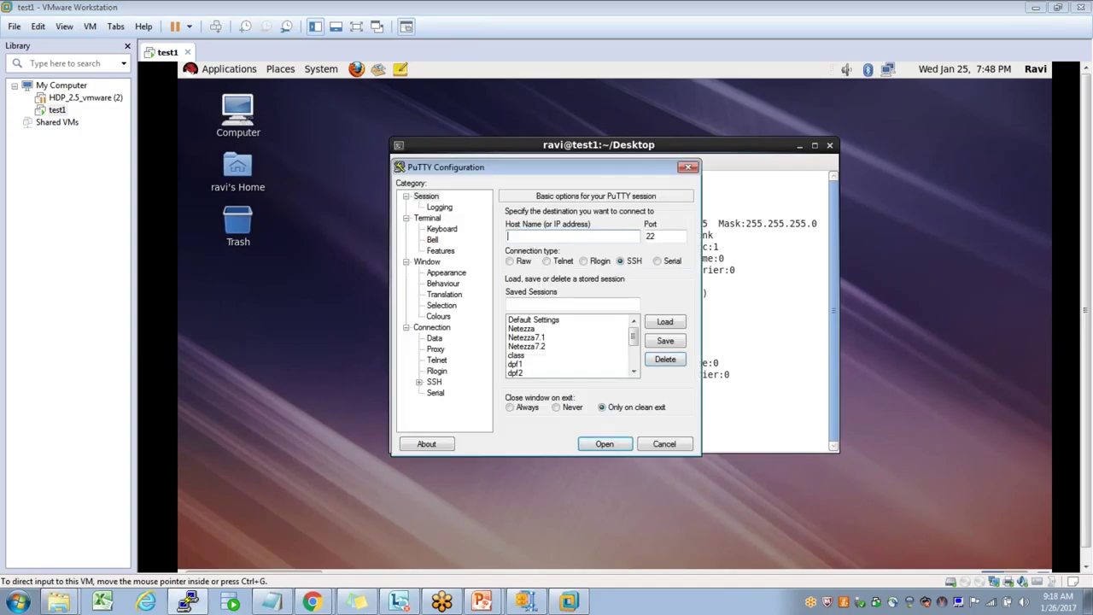
pyautogui.write('192.168.207.143')
pyautogui.moveTo(569, 174); pyautogui.dragTo(264, 177)
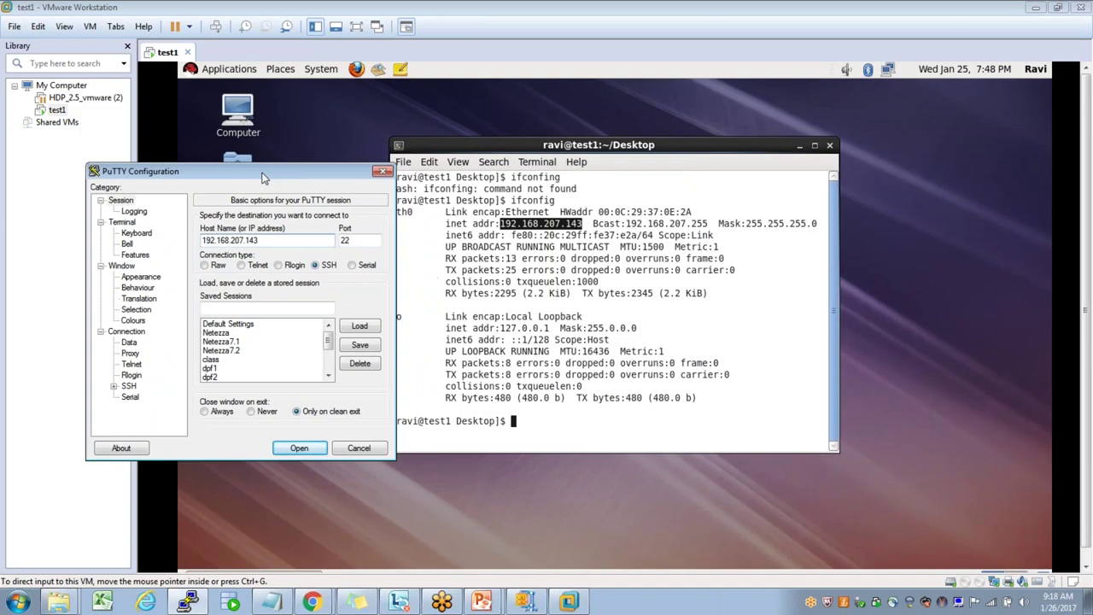
pyautogui.click(235, 307)
pyautogui.write('t')
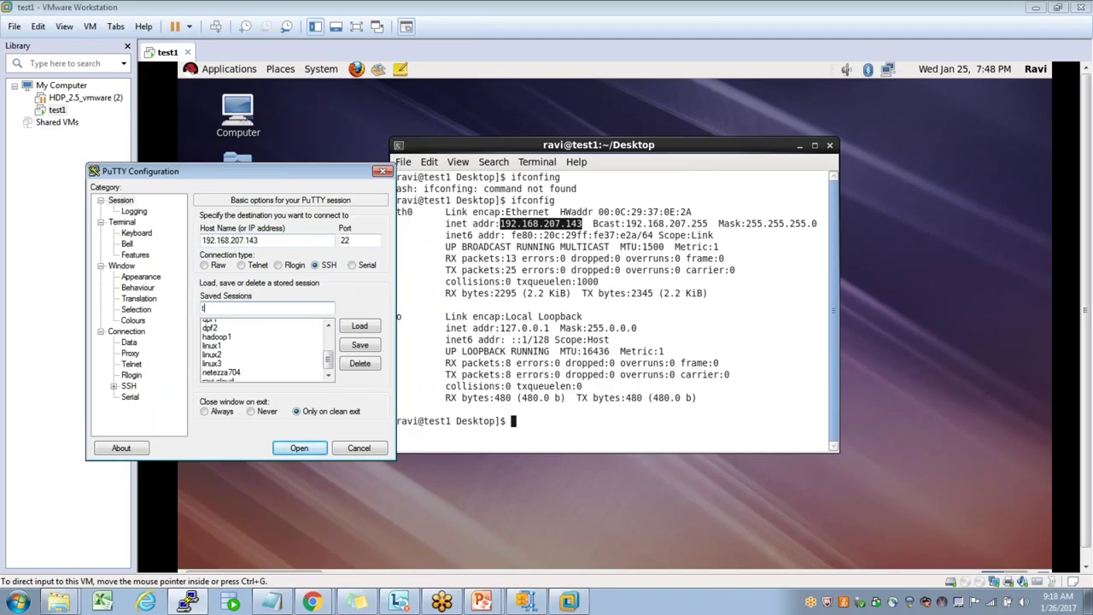
pyautogui.write('est1')
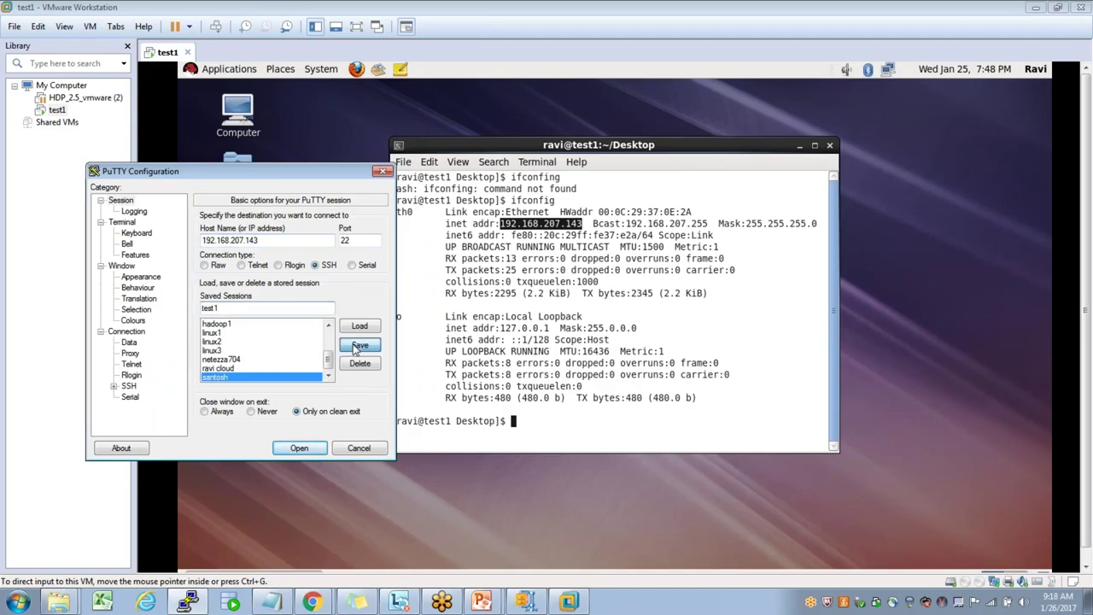
pyautogui.click(348, 348)
# - Open the test1 session, accept the host key, and log in as root
pyautogui.click(328, 376)
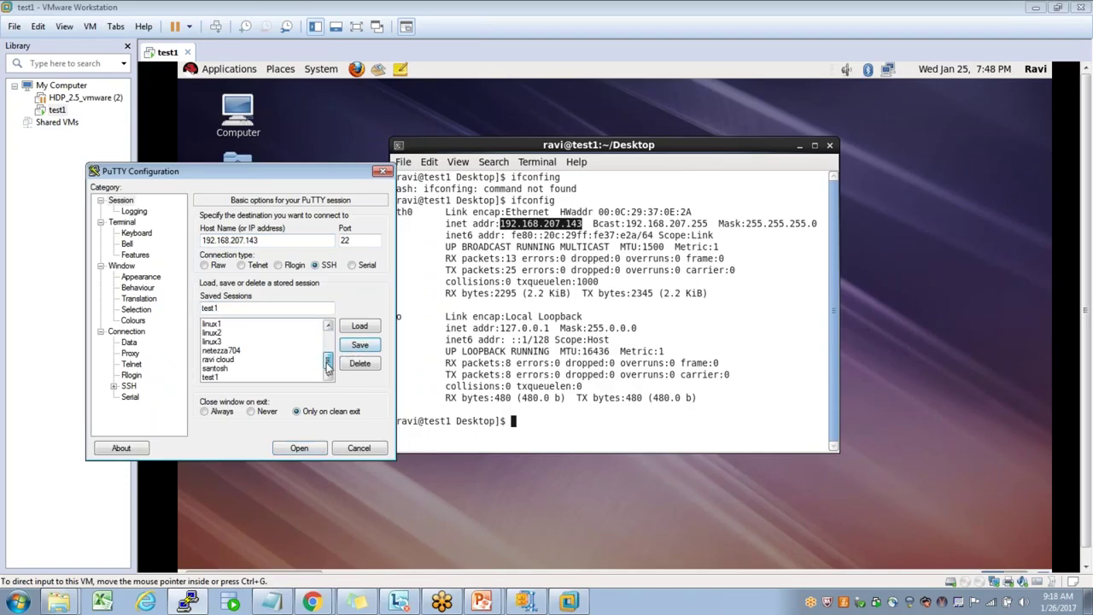
pyautogui.click(260, 378)
pyautogui.click(299, 448)
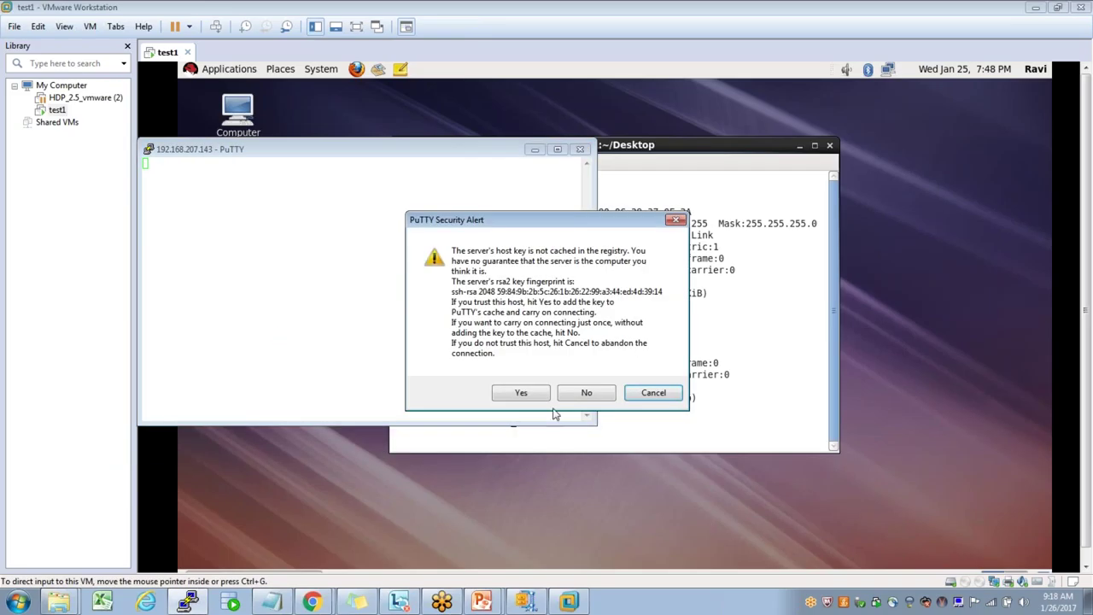
pyautogui.click(523, 394)
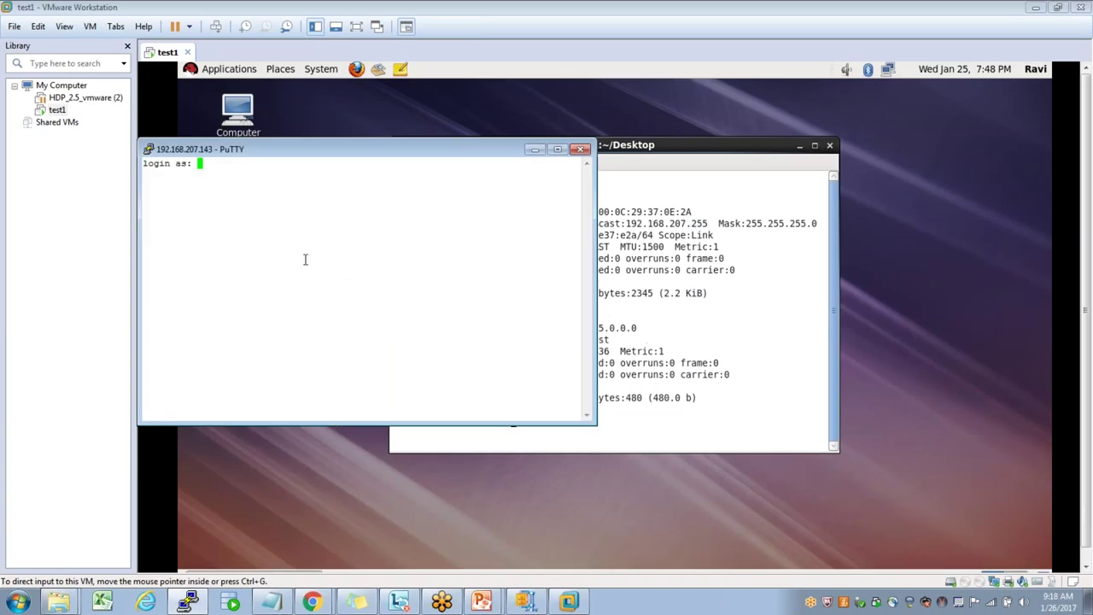
pyautogui.write('root')
pyautogui.press('Return')
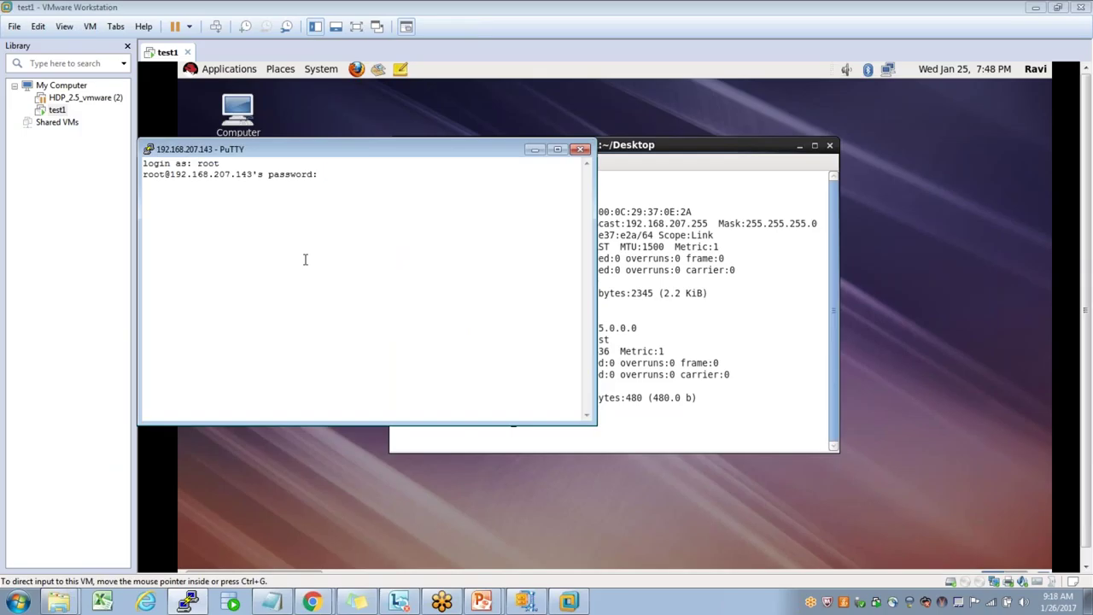
pyautogui.press('Return')
# - Change the running session's font to 14-point Courier New and apply it
pyautogui.rightClick(305, 158)
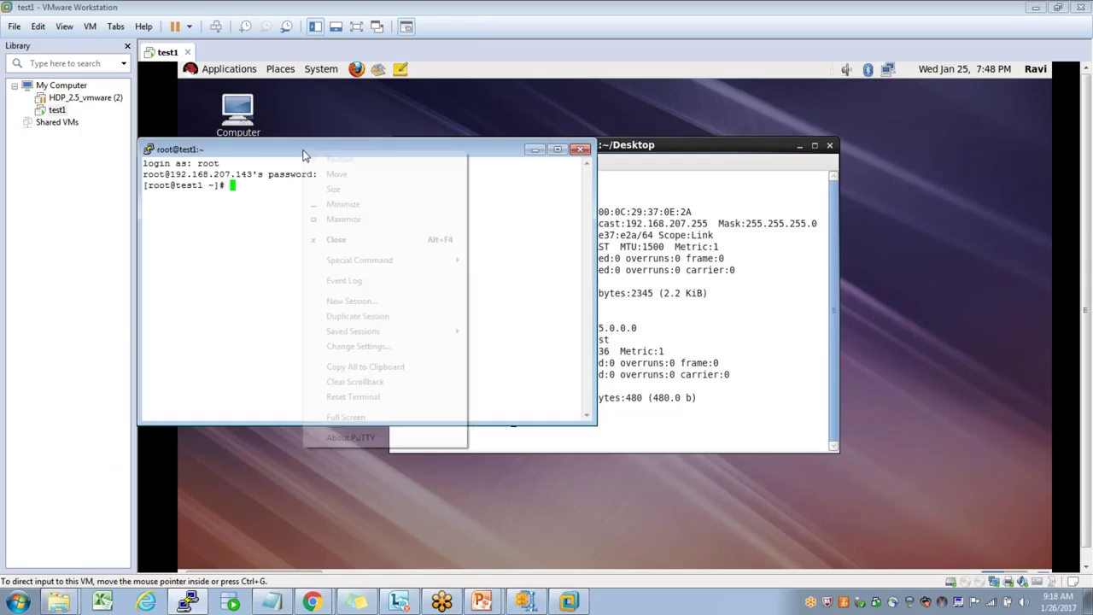
pyautogui.click(355, 346)
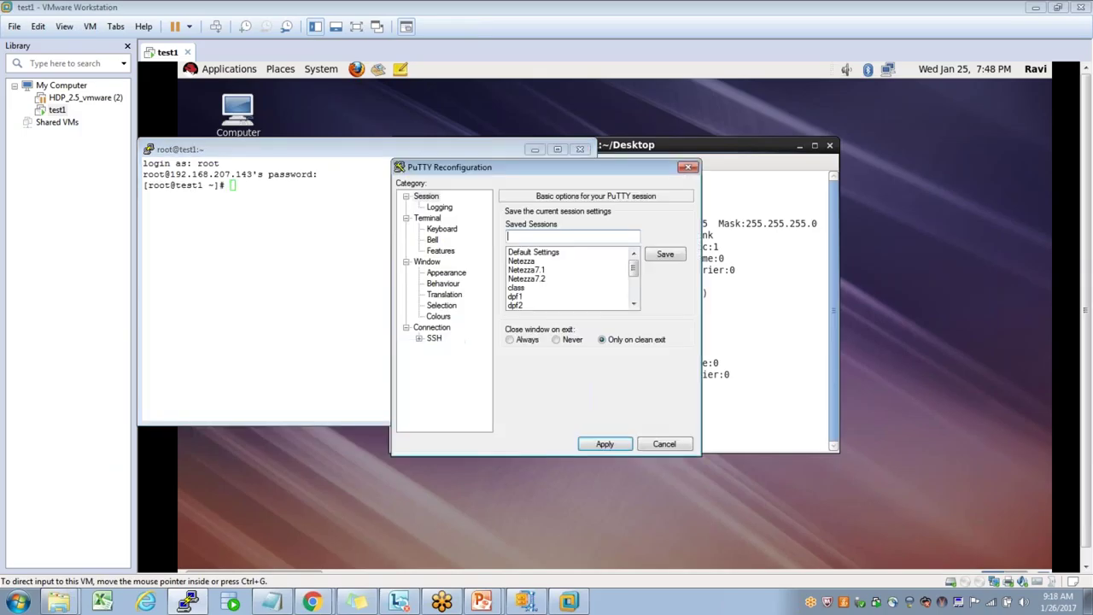
pyautogui.click(447, 274)
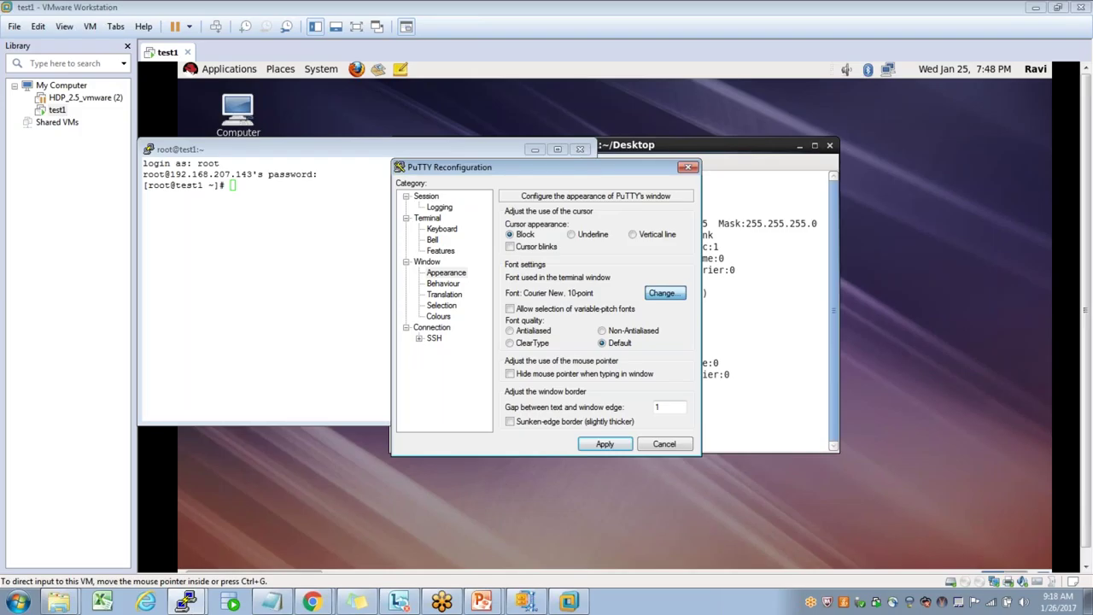
pyautogui.click(665, 293)
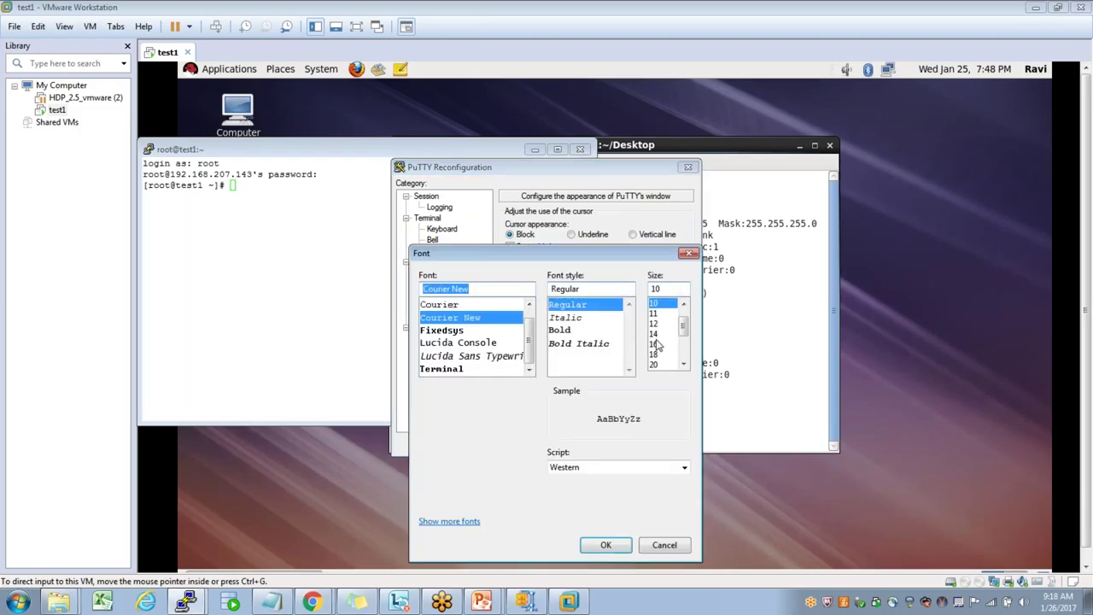
pyautogui.click(654, 333)
pyautogui.click(608, 544)
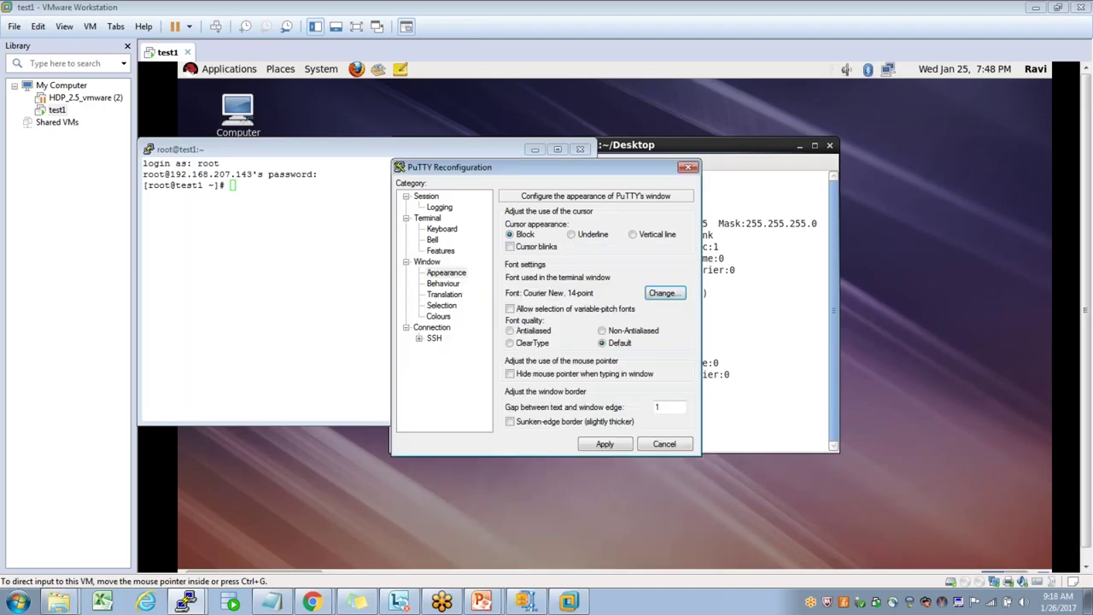
pyautogui.click(604, 444)
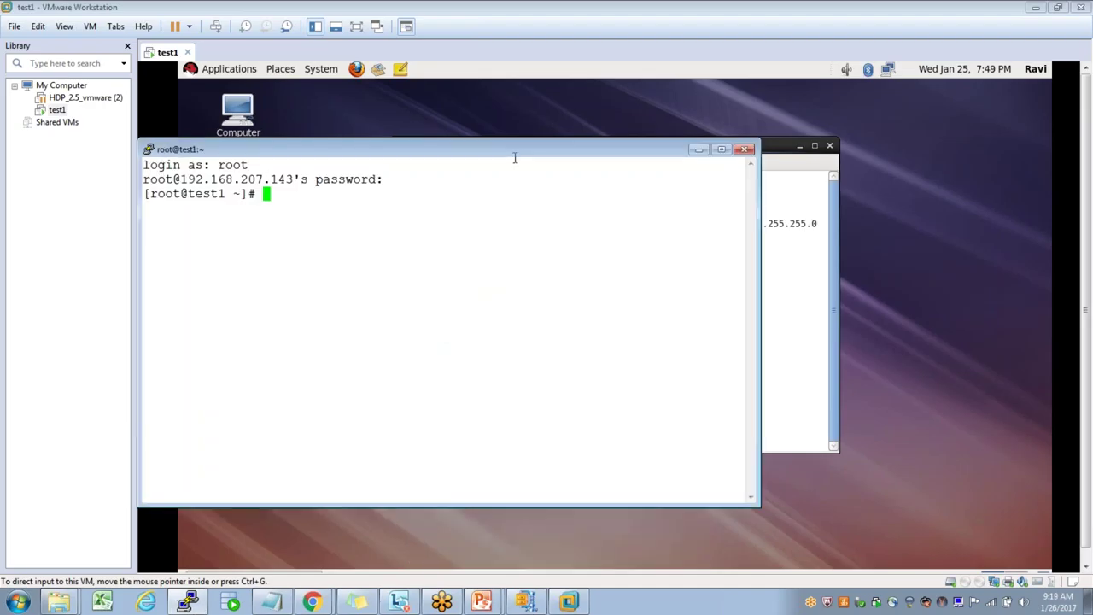
# - Maximize the root terminal window to fill the screen
pyautogui.moveTo(515, 158); pyautogui.dragTo(491, 107)
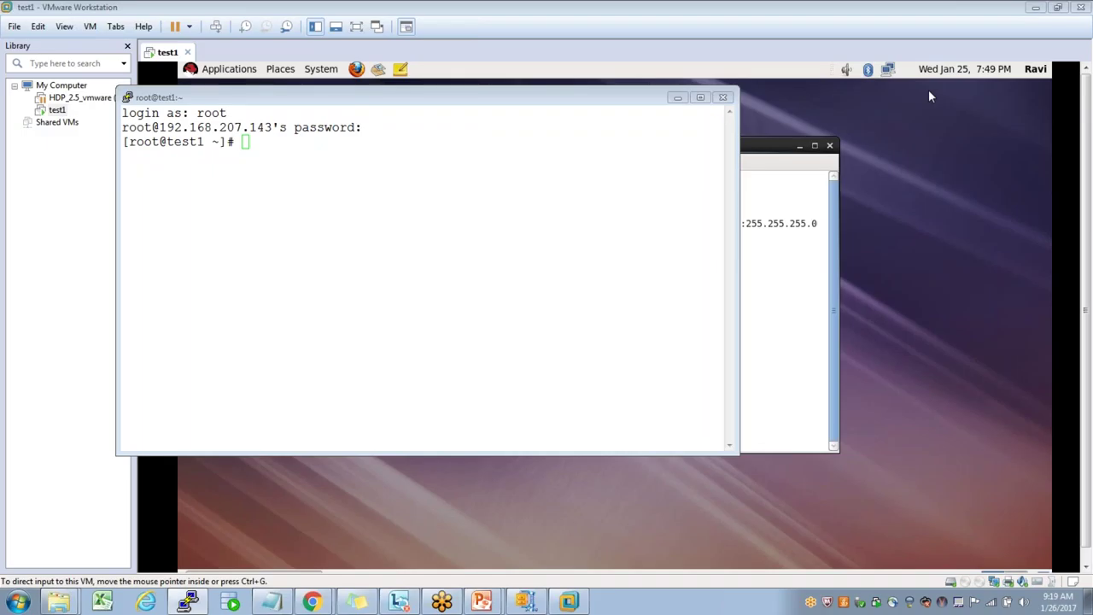
pyautogui.click(313, 207)
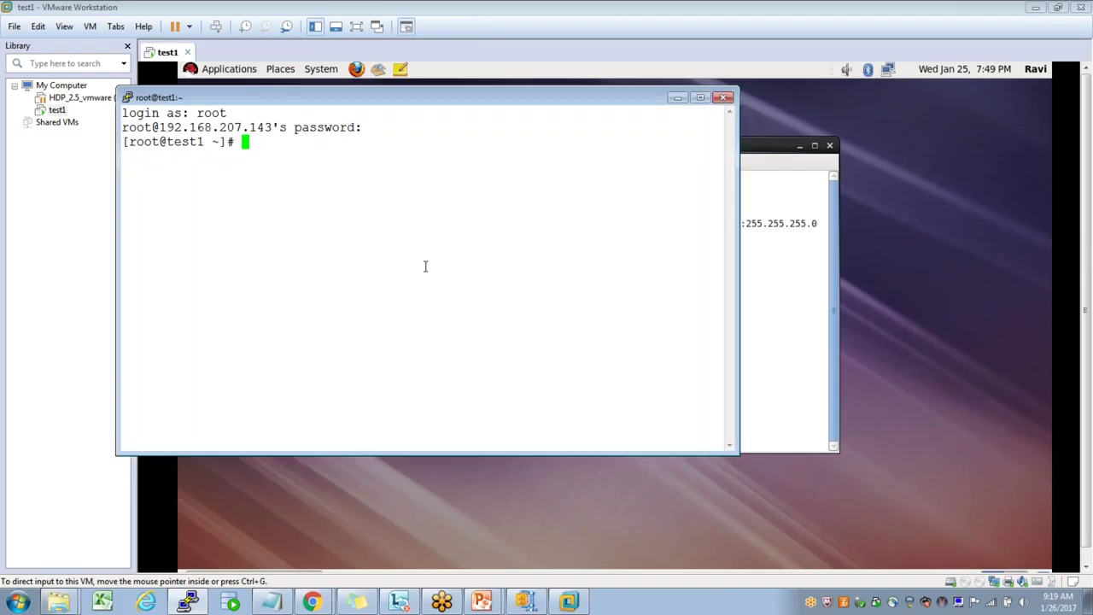
pyautogui.doubleClick(531, 106)
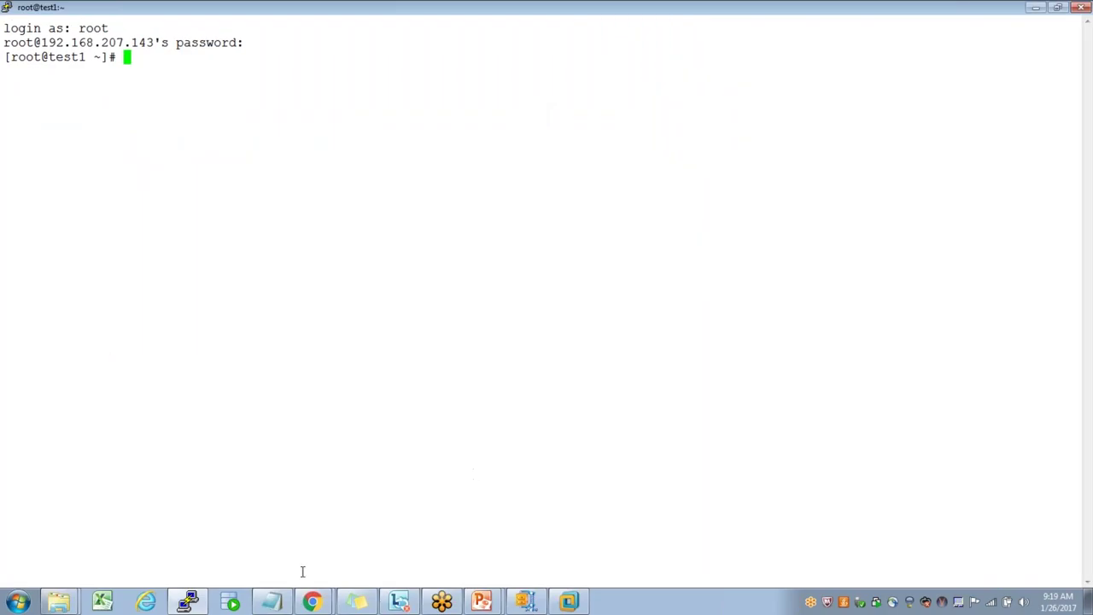
pyautogui.click(273, 602)
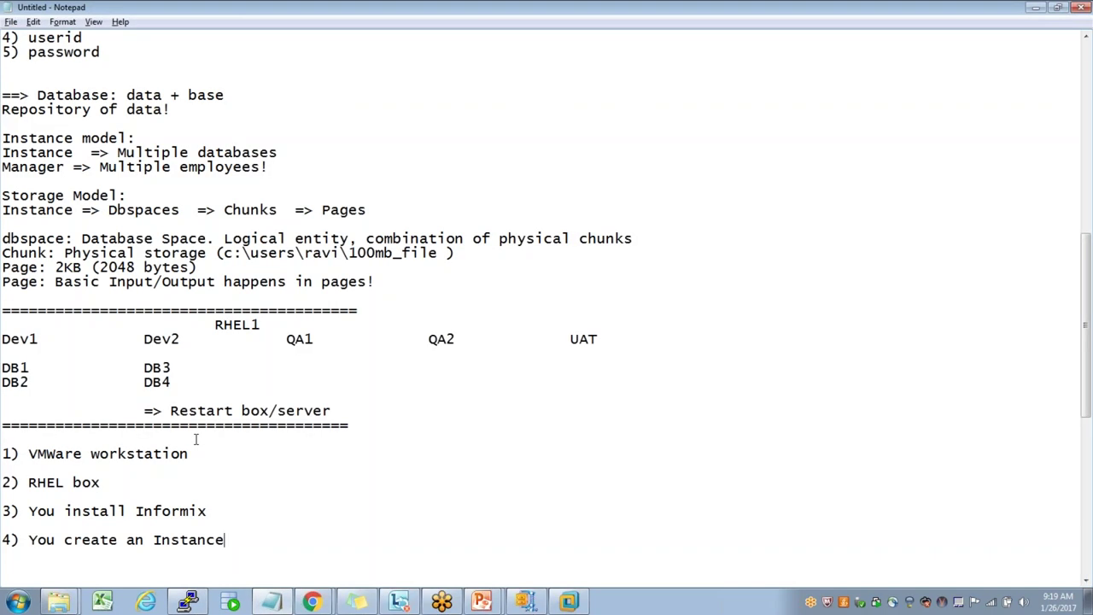
# - Highlight step 2 (download IDS 12.1 binaries) in the Notepad plan and search Start for winscp
pyautogui.click(121, 487)
pyautogui.scroll(-7, 122, 487)
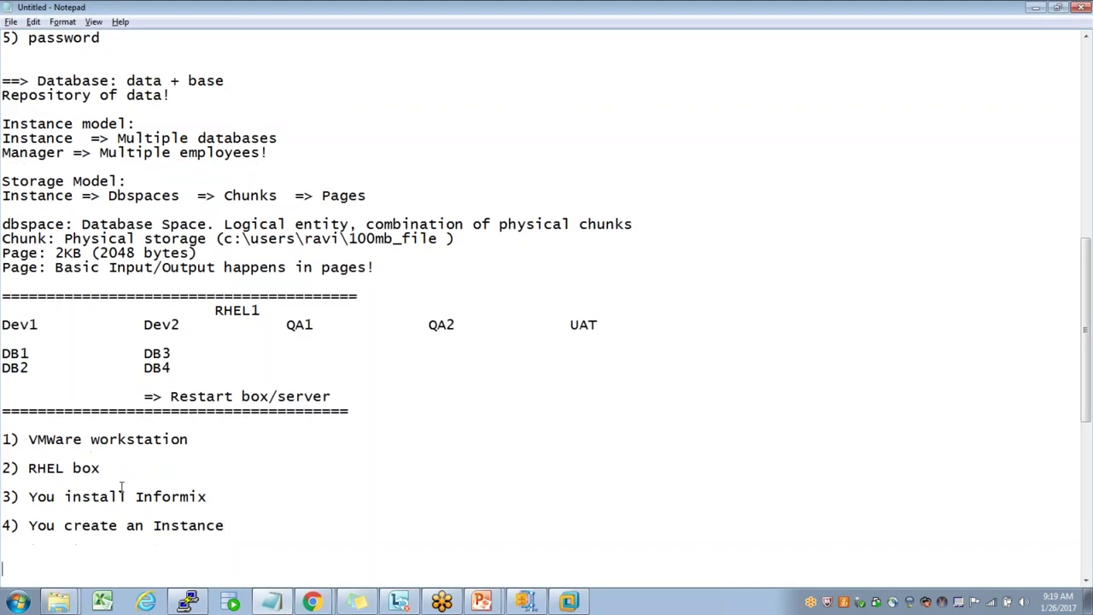
pyautogui.scroll(10, 121, 486)
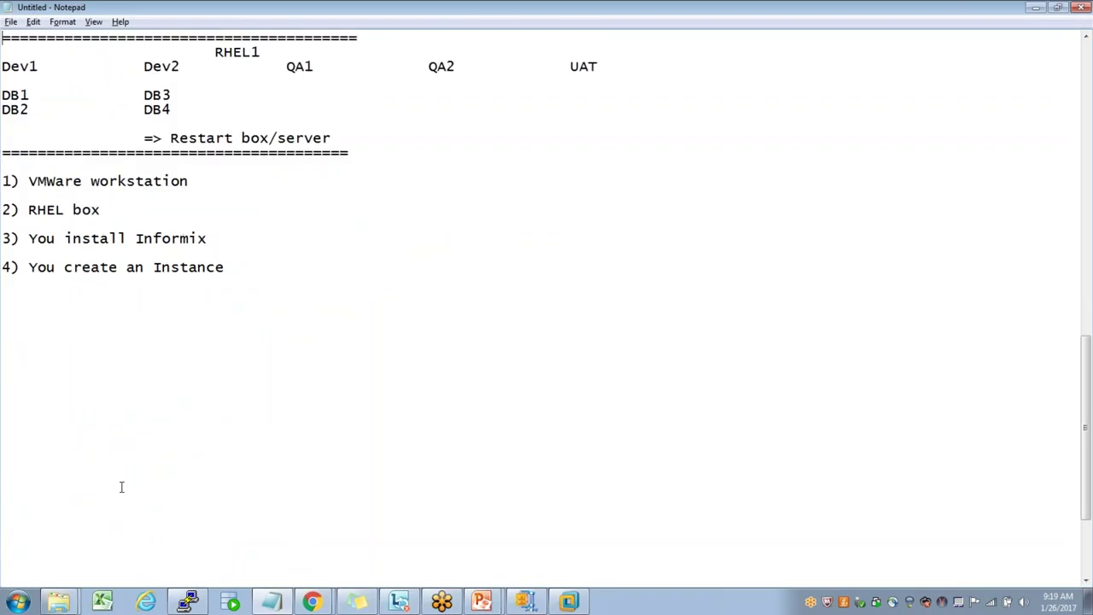
pyautogui.scroll(10, 121, 486)
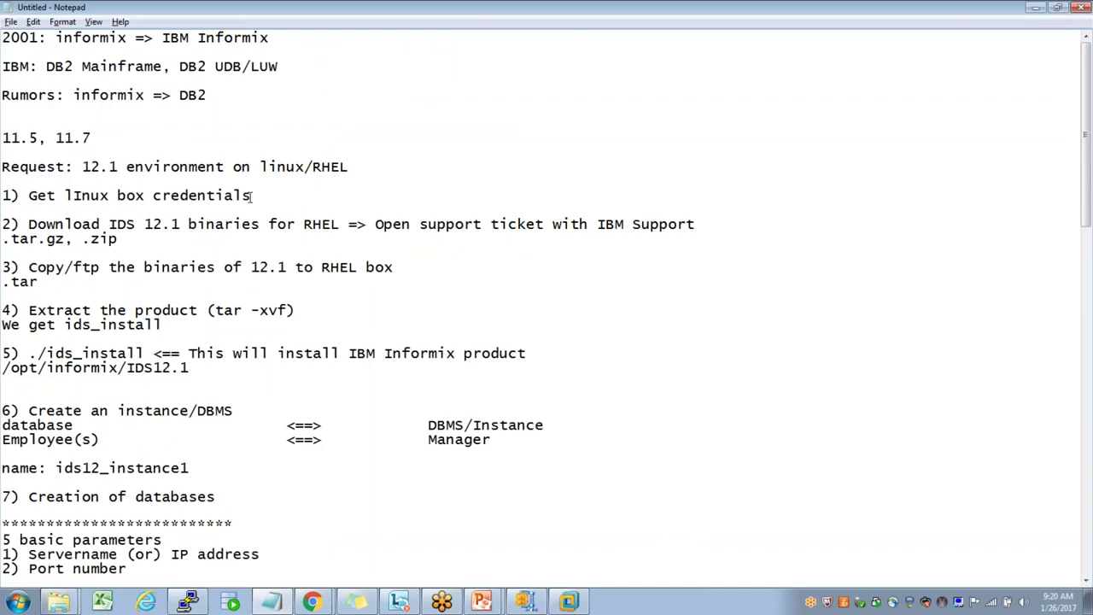
pyautogui.keyDown('shift'); pyautogui.click(23, 202); pyautogui.keyUp('shift')
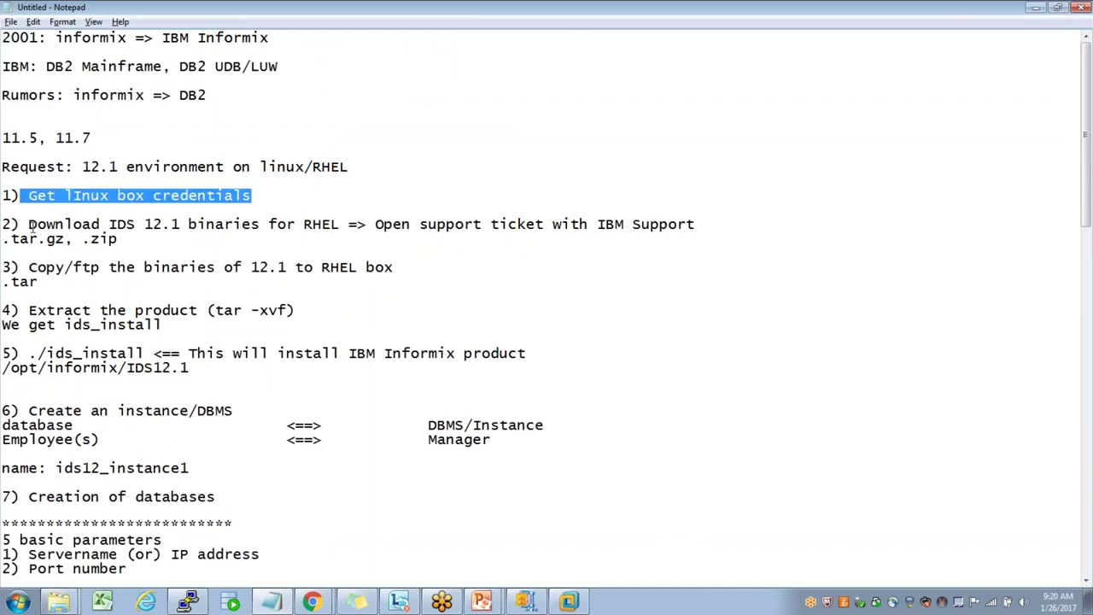
pyautogui.moveTo(31, 226); pyautogui.dragTo(120, 242)
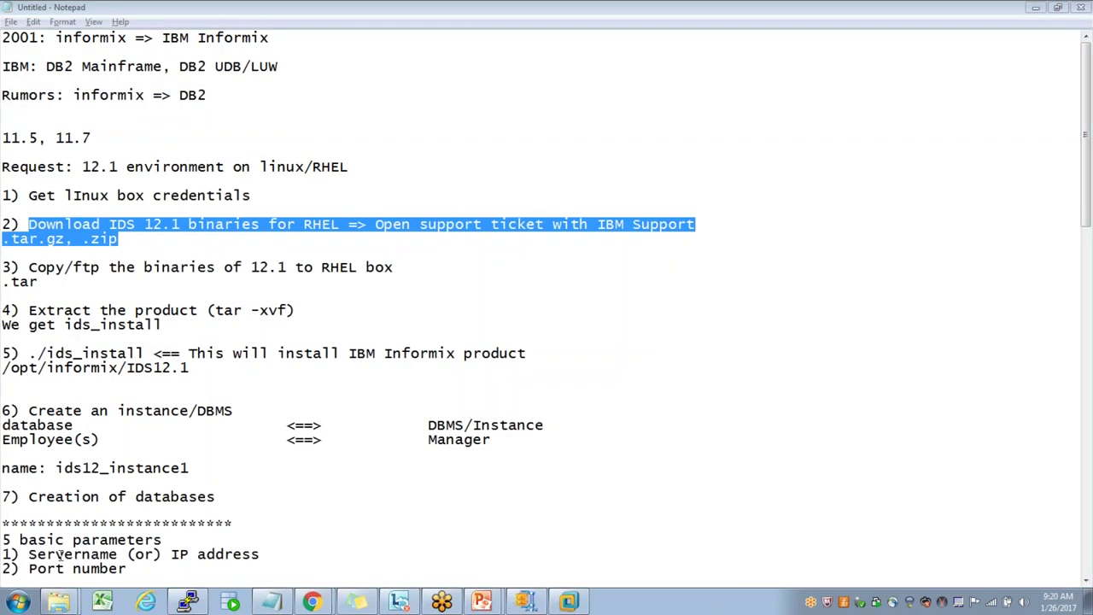
pyautogui.click(18, 603)
pyautogui.write('winscp')
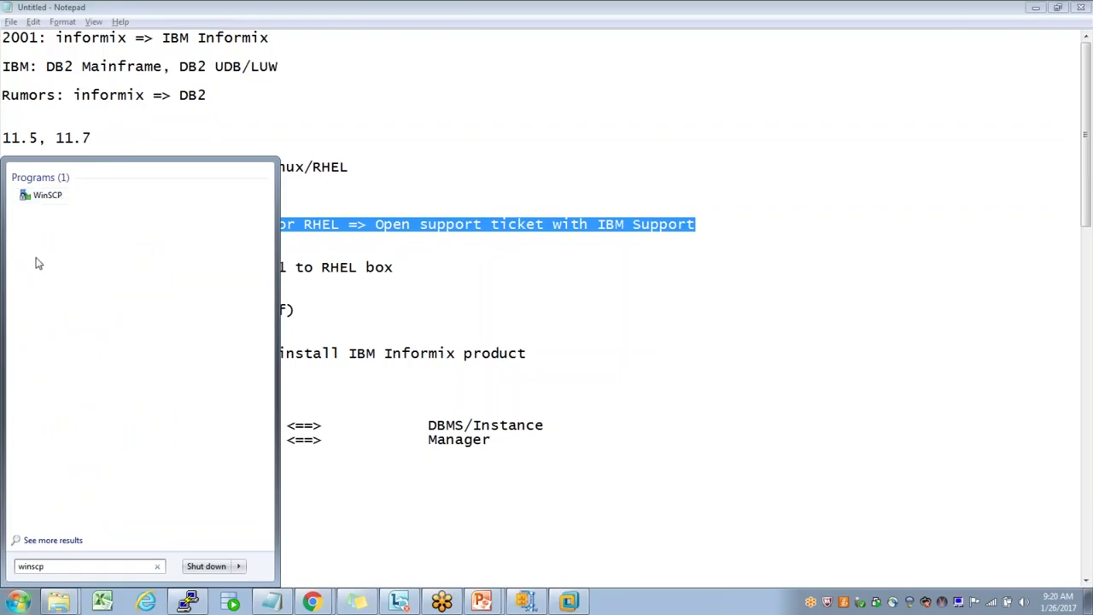
# - Launch WinSCP from the Start search, relaunching it after closing the login window
pyautogui.click(42, 198)
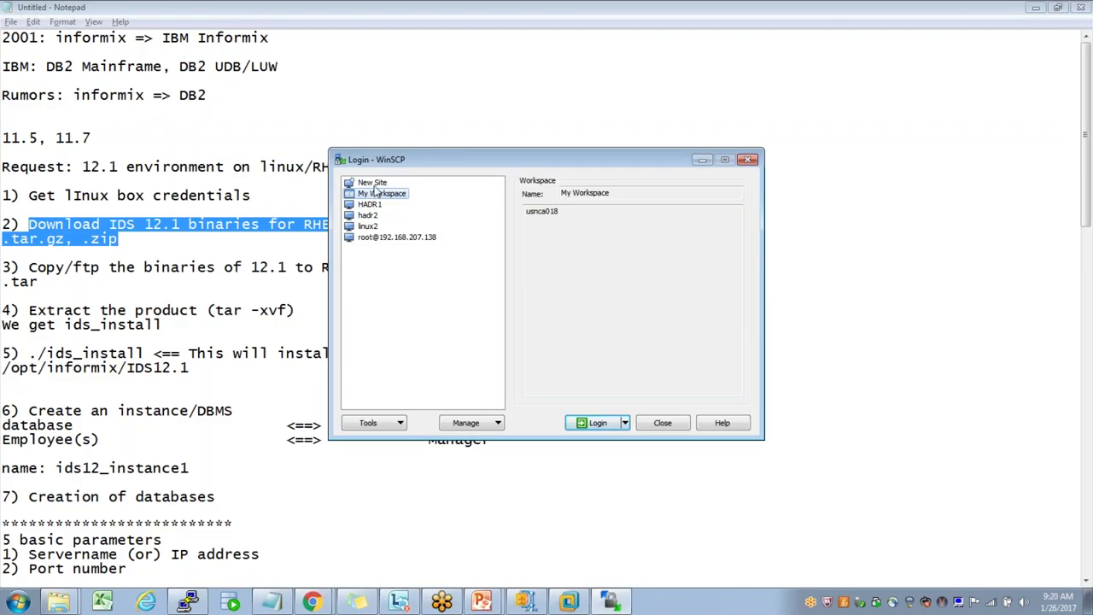
pyautogui.click(372, 182)
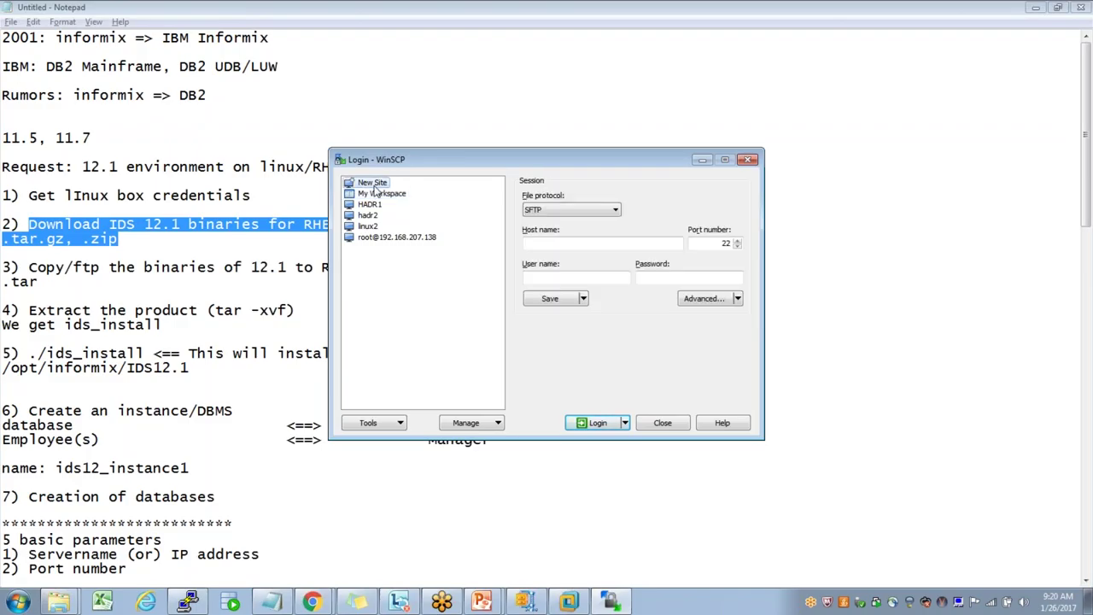
pyautogui.click(663, 424)
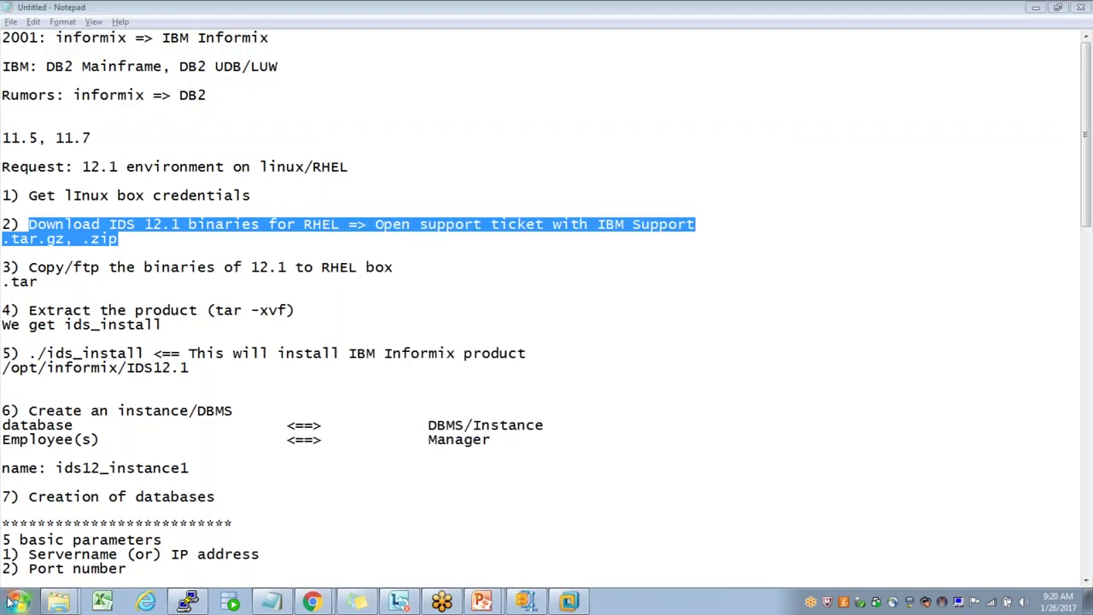
pyautogui.click(8, 603)
pyautogui.write('winscp')
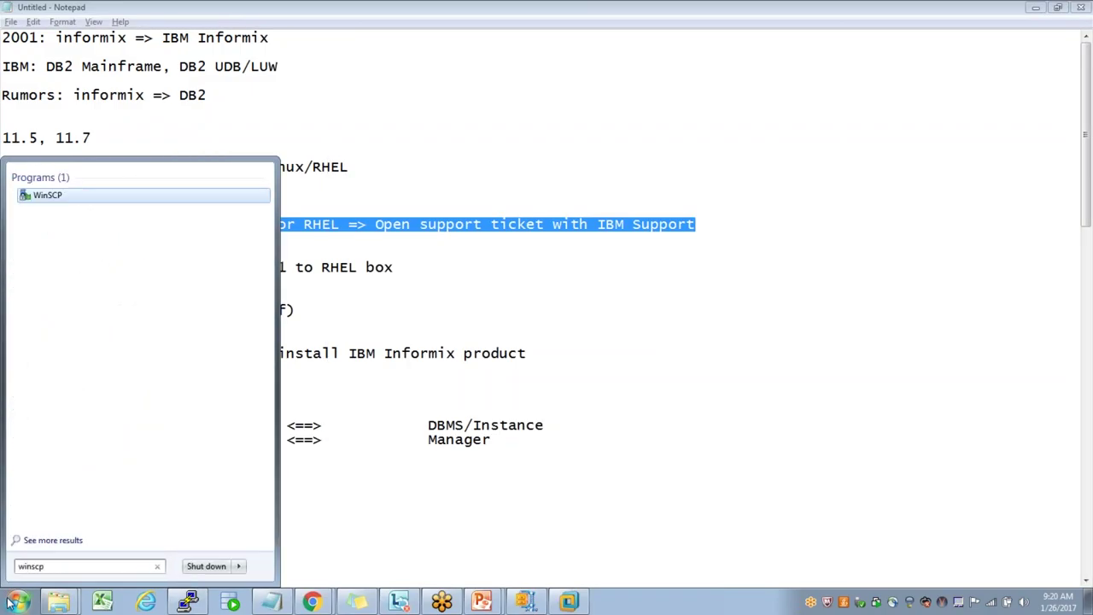
pyautogui.click(47, 196)
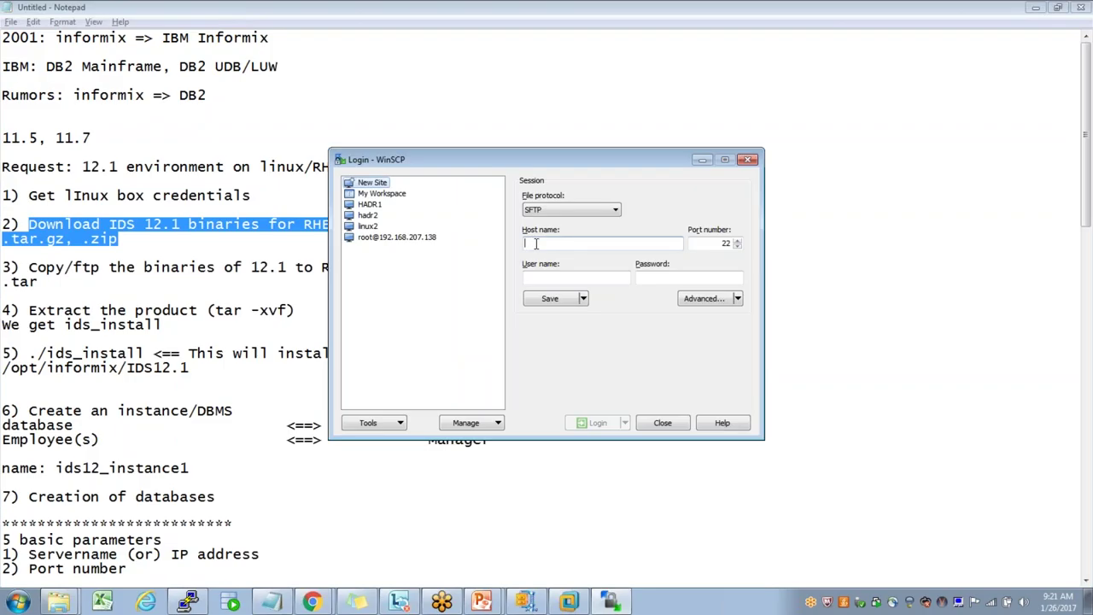
# - Enter host 192.168.207.143, user root and password, save as site test1, and log in
pyautogui.write('192.168.207.143')
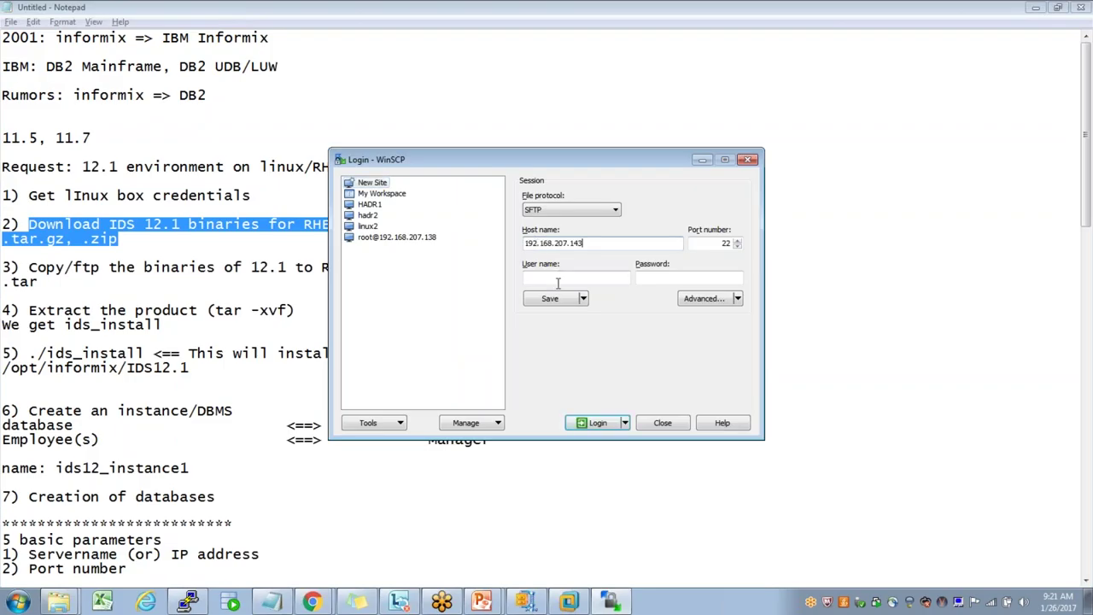
pyautogui.click(557, 278)
pyautogui.write('root')
pyautogui.press('Tab')
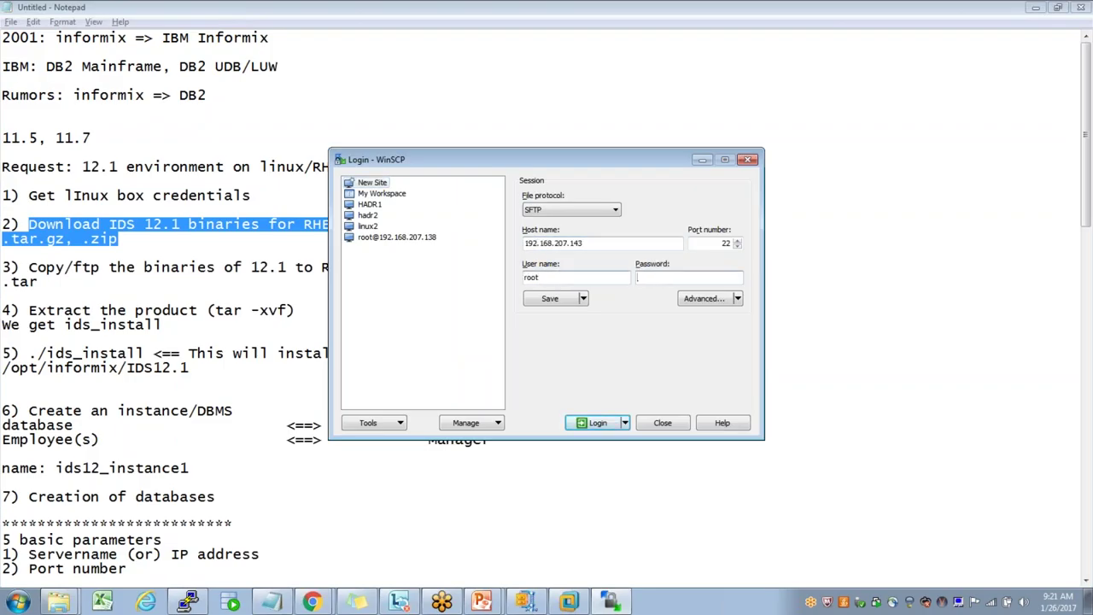
pyautogui.write('*******')
pyautogui.click(550, 298)
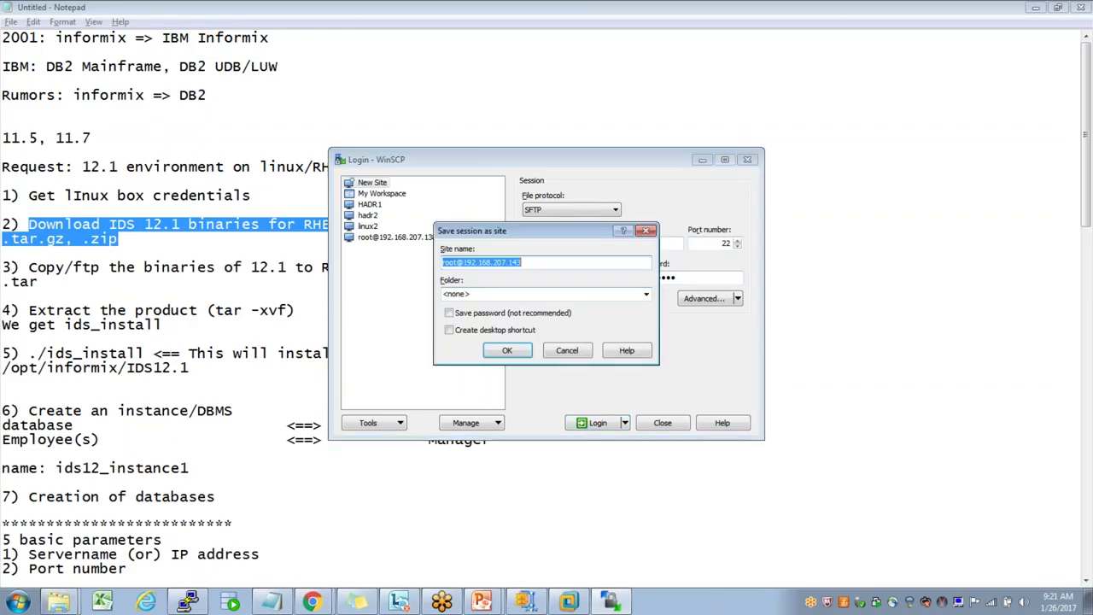
pyautogui.write('test1')
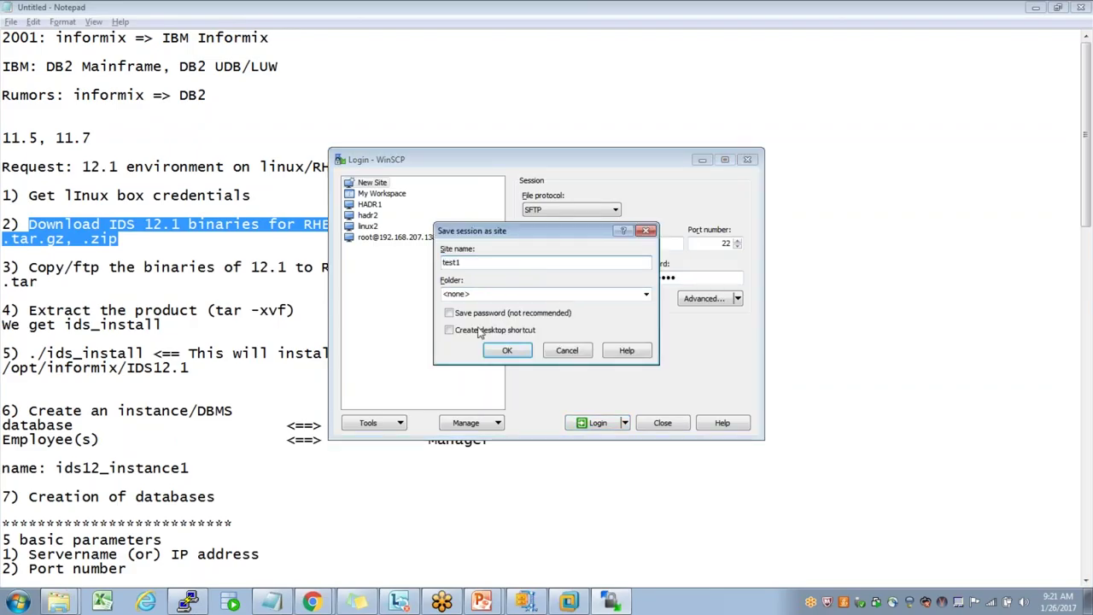
pyautogui.click(448, 312)
pyautogui.click(521, 354)
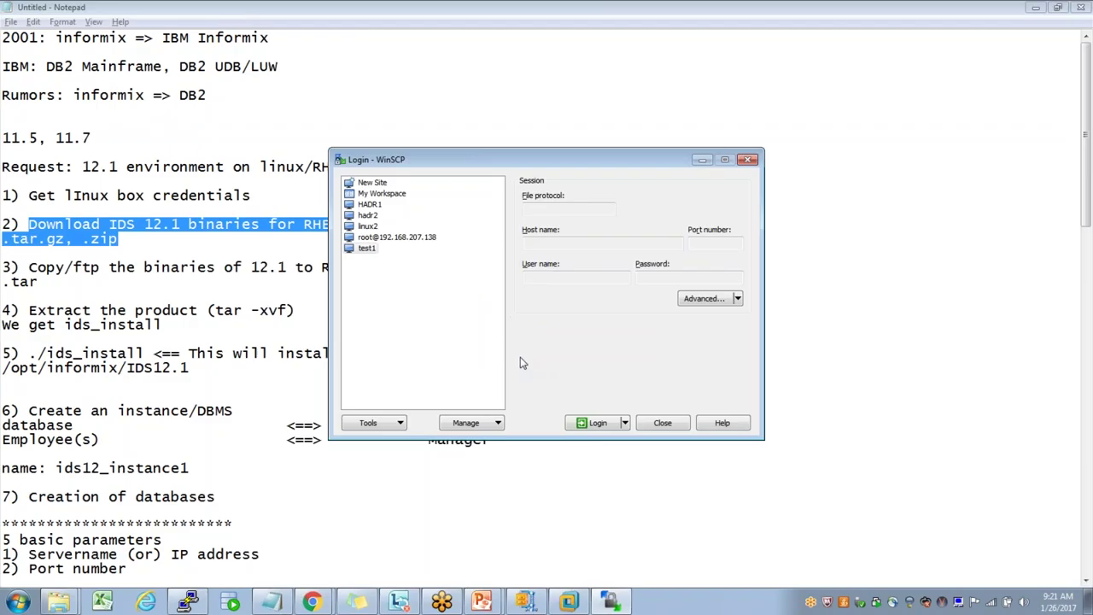
pyautogui.click(596, 422)
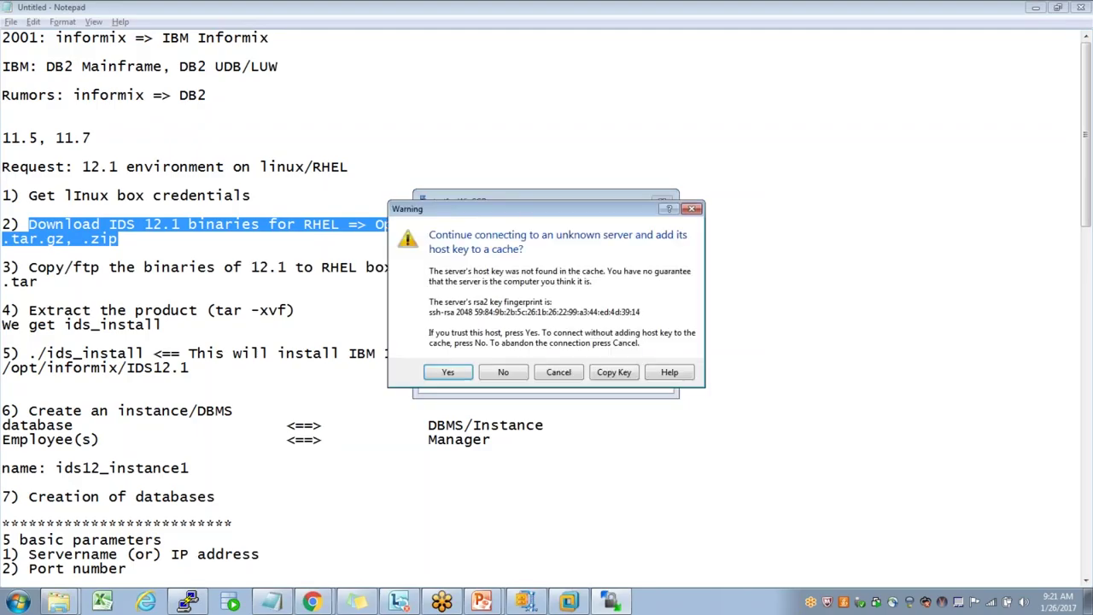
# - Accept the server's host key and show the local Downloads folder on the C: OSDisk drive
pyautogui.click(448, 373)
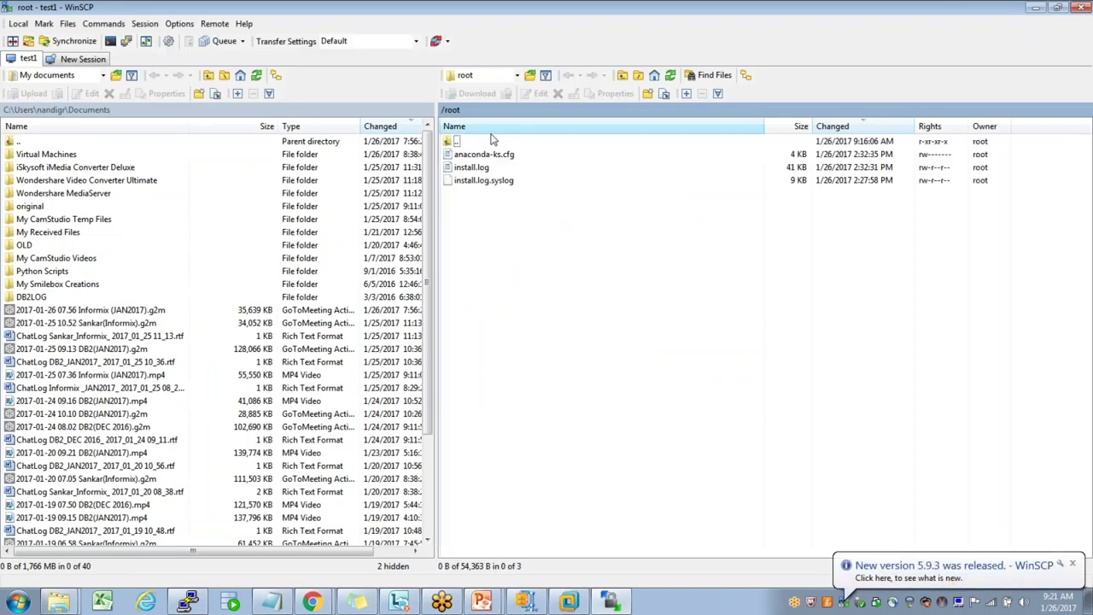
pyautogui.click(102, 79)
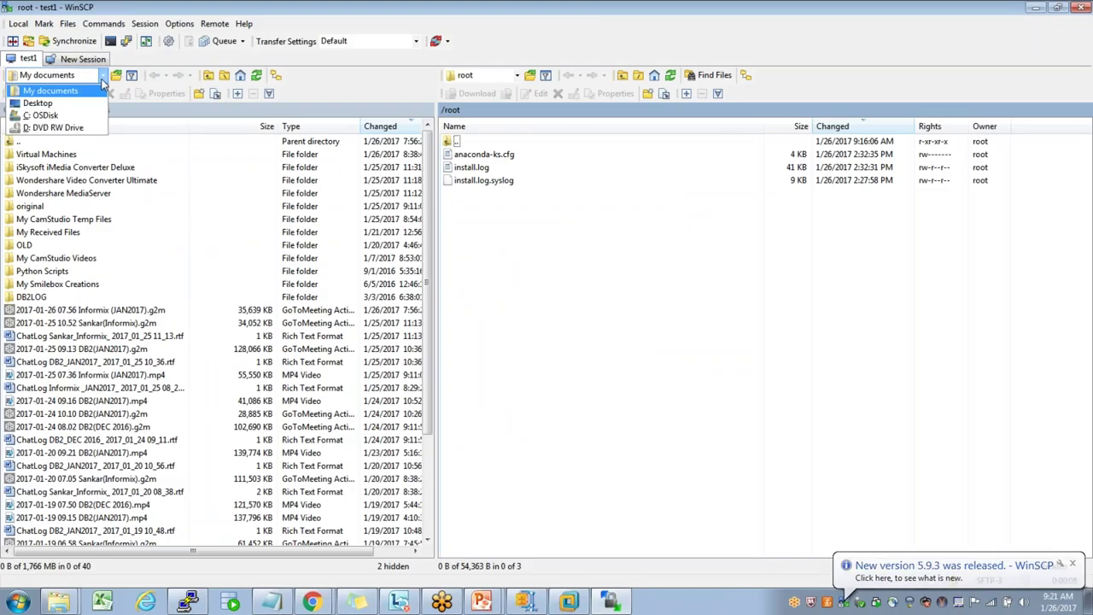
pyautogui.click(74, 117)
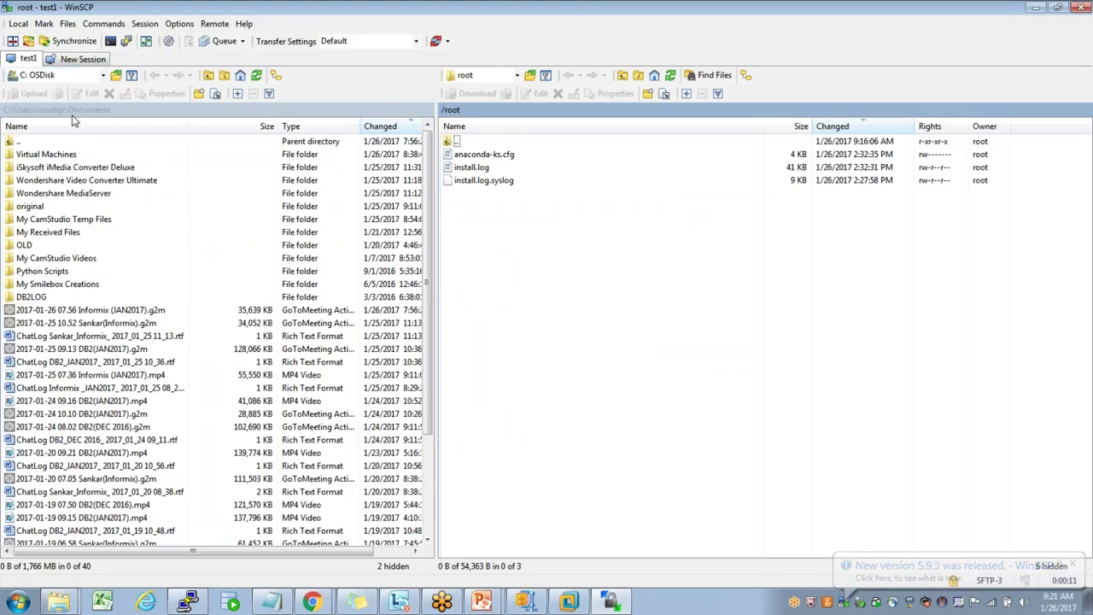
pyautogui.click(116, 76)
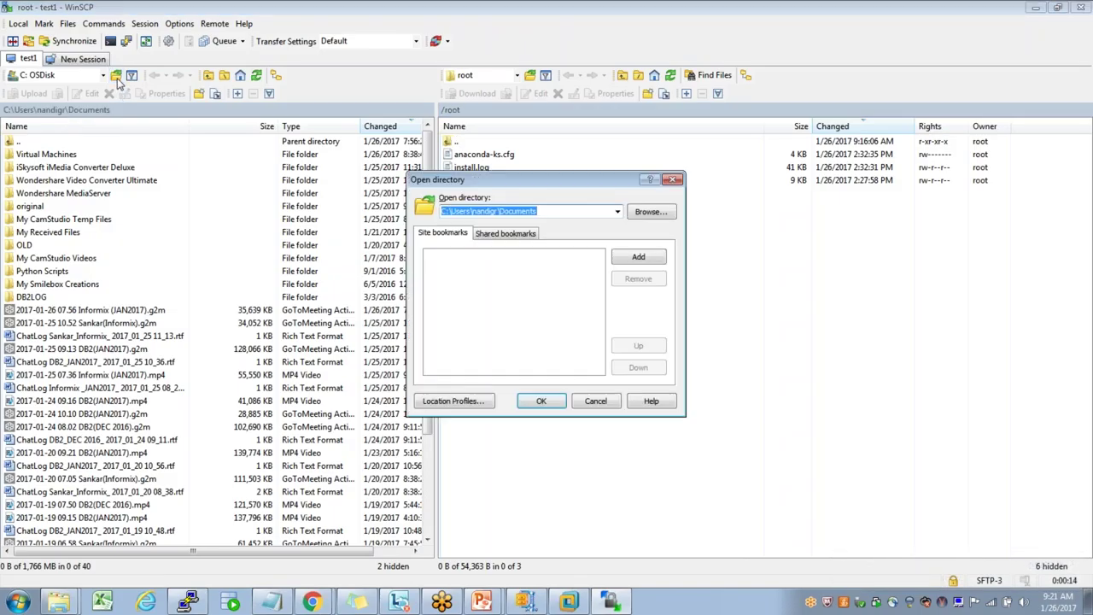
pyautogui.click(593, 214)
pyautogui.press('BackSpace')
pyautogui.press('BackSpace')
pyautogui.press('BackSpace')
pyautogui.press('BackSpace')
pyautogui.press('BackSpace')
pyautogui.press('BackSpace')
pyautogui.write('wnl')
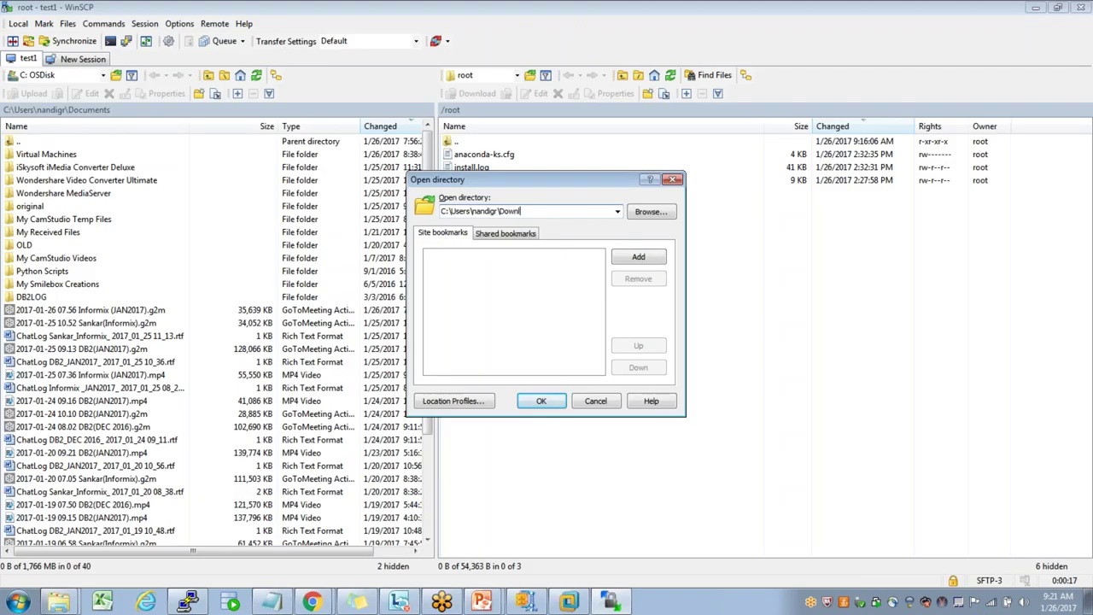
pyautogui.write('oads')
pyautogui.press('Return')
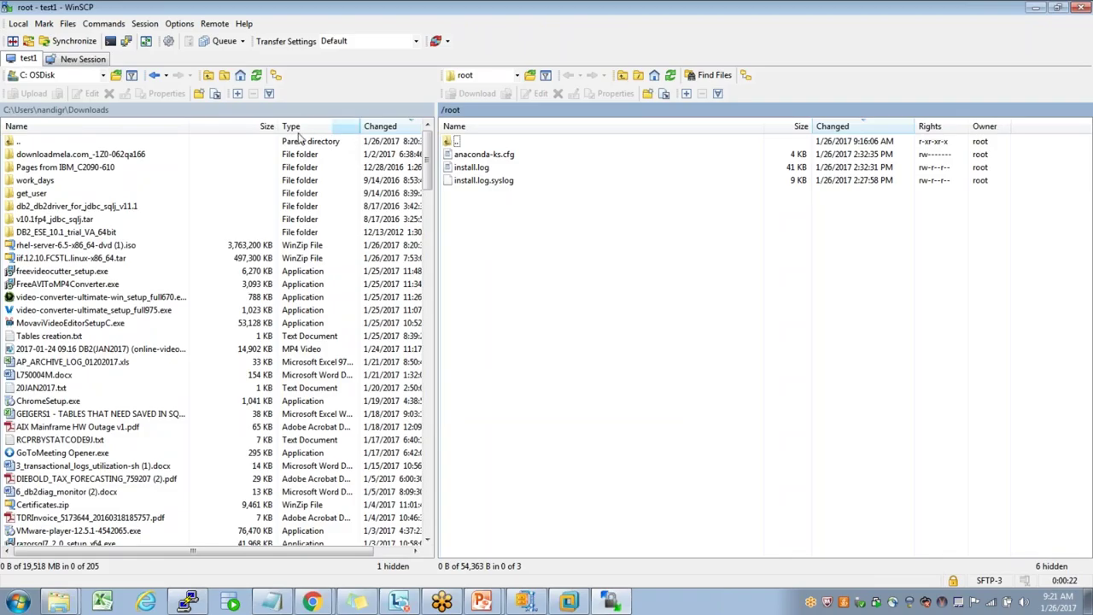
# - Sort local files by size, select the iif.12.10.FC5TL.linux-x86_64.tar archive, and open the remote /mnt folder
pyautogui.click(266, 133)
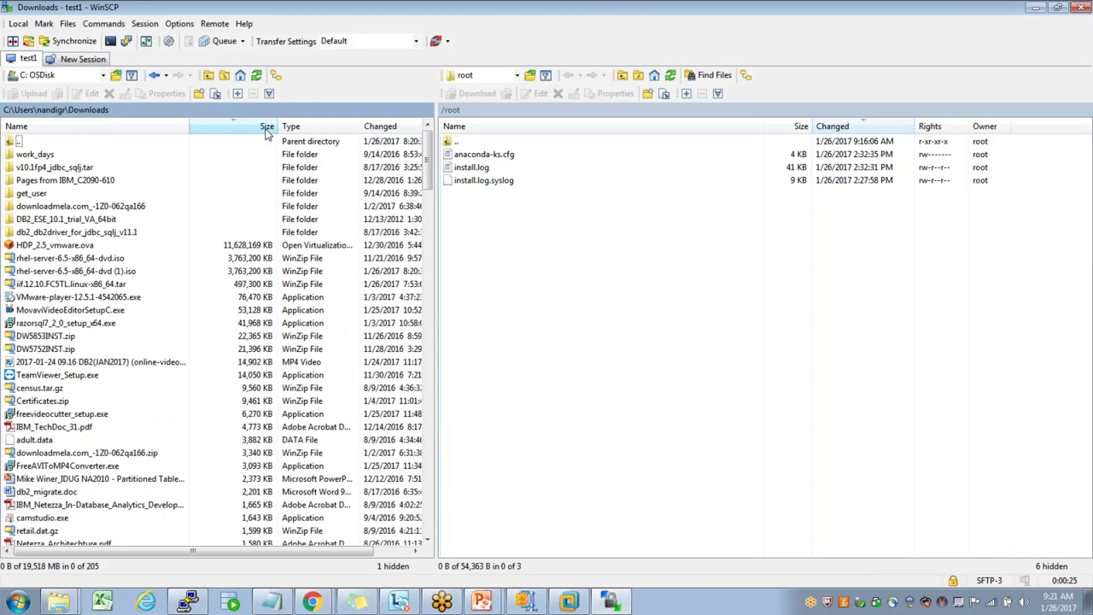
pyautogui.click(90, 287)
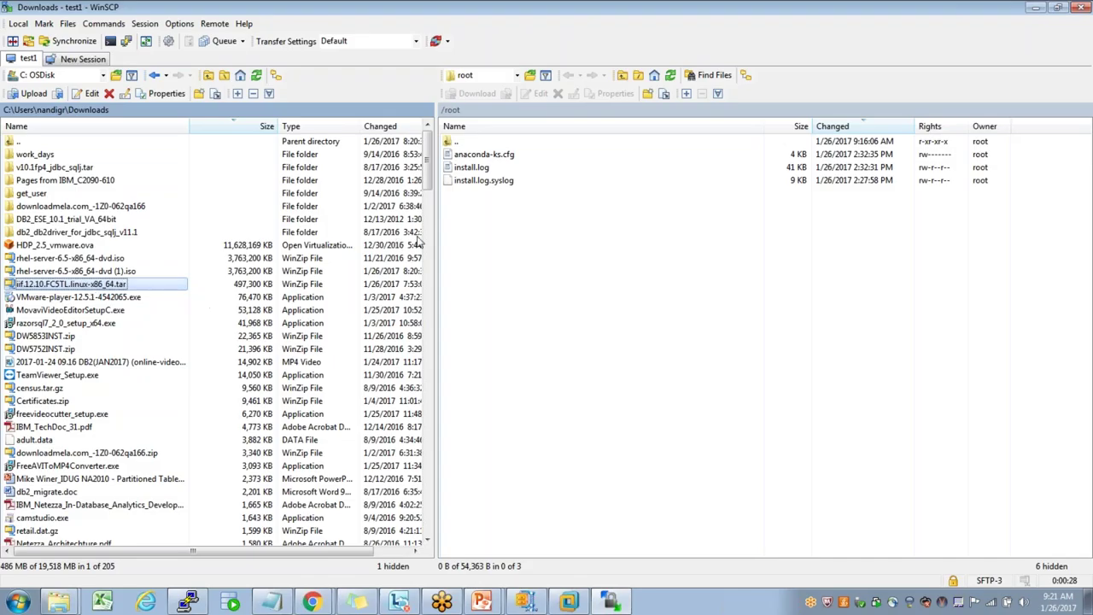
pyautogui.click(517, 77)
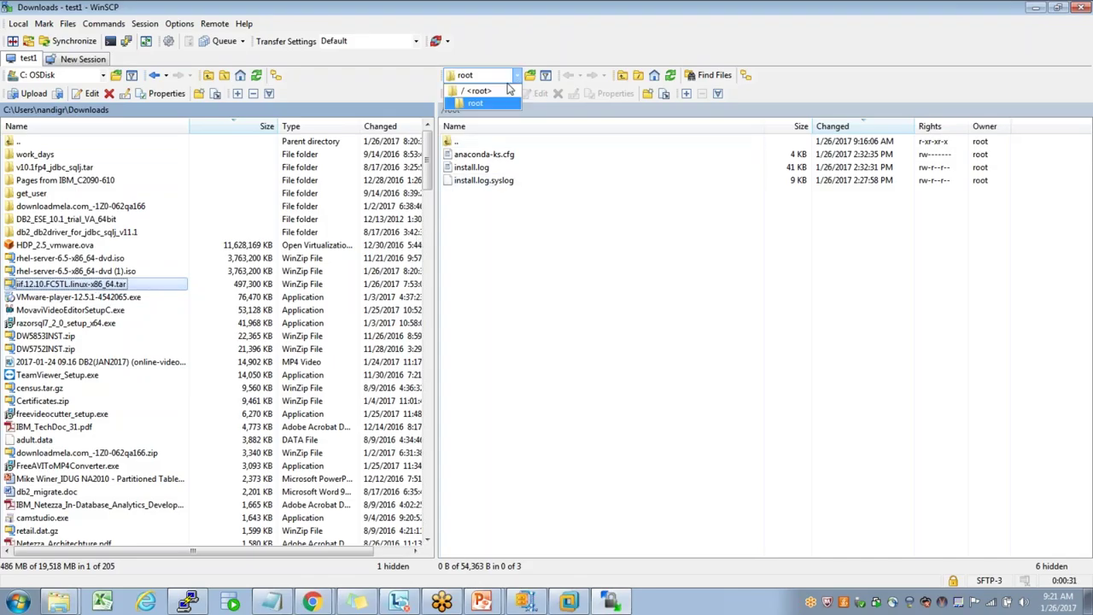
pyautogui.click(496, 90)
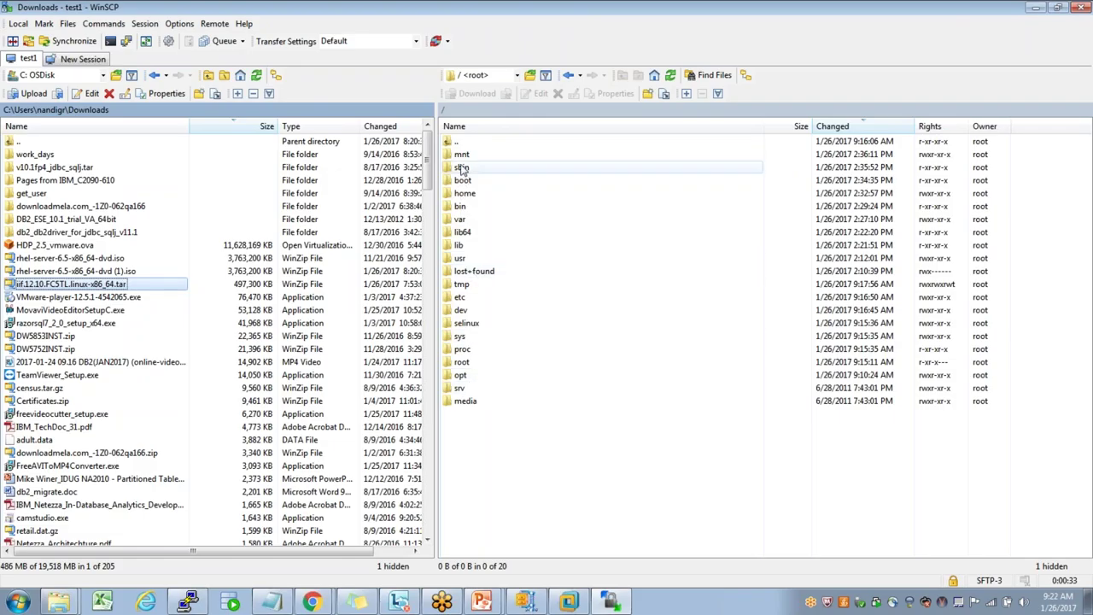
pyautogui.doubleClick(465, 156)
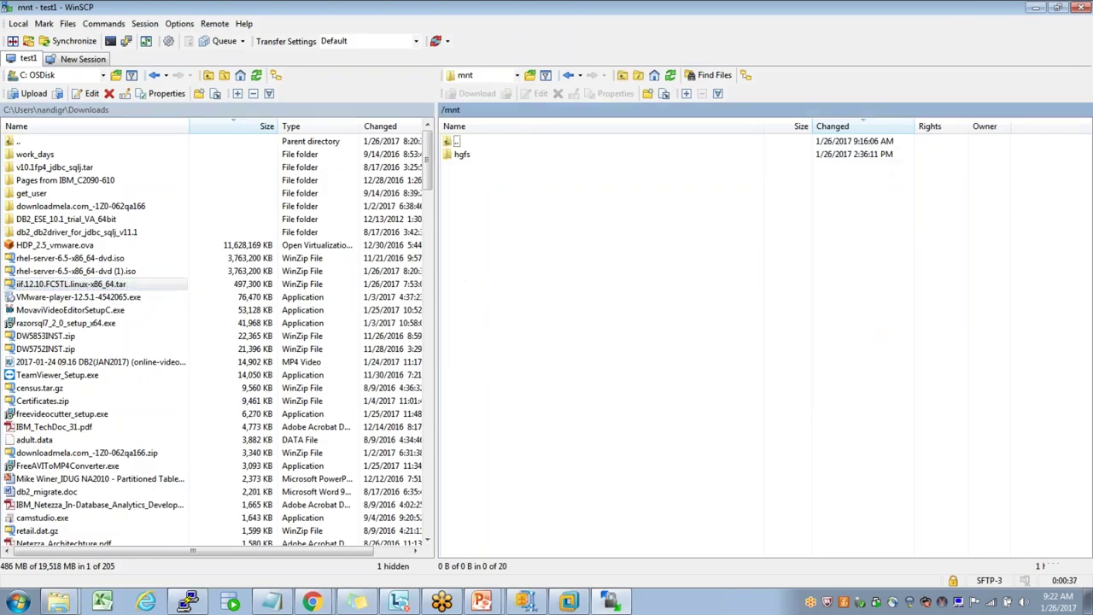
# - In /mnt on test1, create a db2 folder and give it 777 permissions with chmod
pyautogui.hotkey('alt', 'Tab')
pyautogui.write('c')
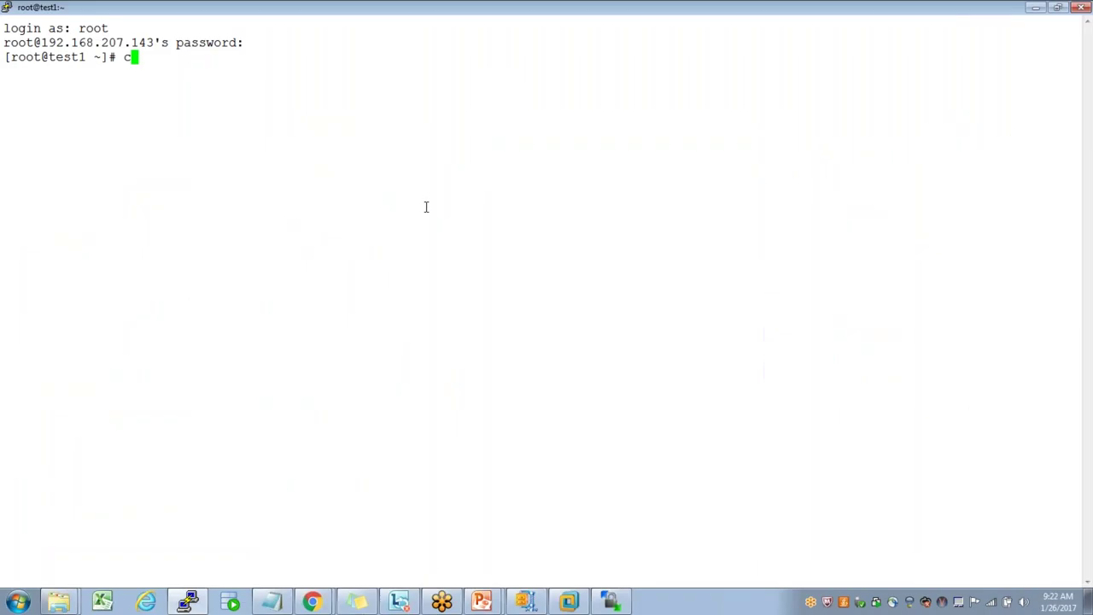
pyautogui.write('d /mnt')
pyautogui.press('Return')
pyautogui.write('ls')
pyautogui.press('Return')
pyautogui.write('m')
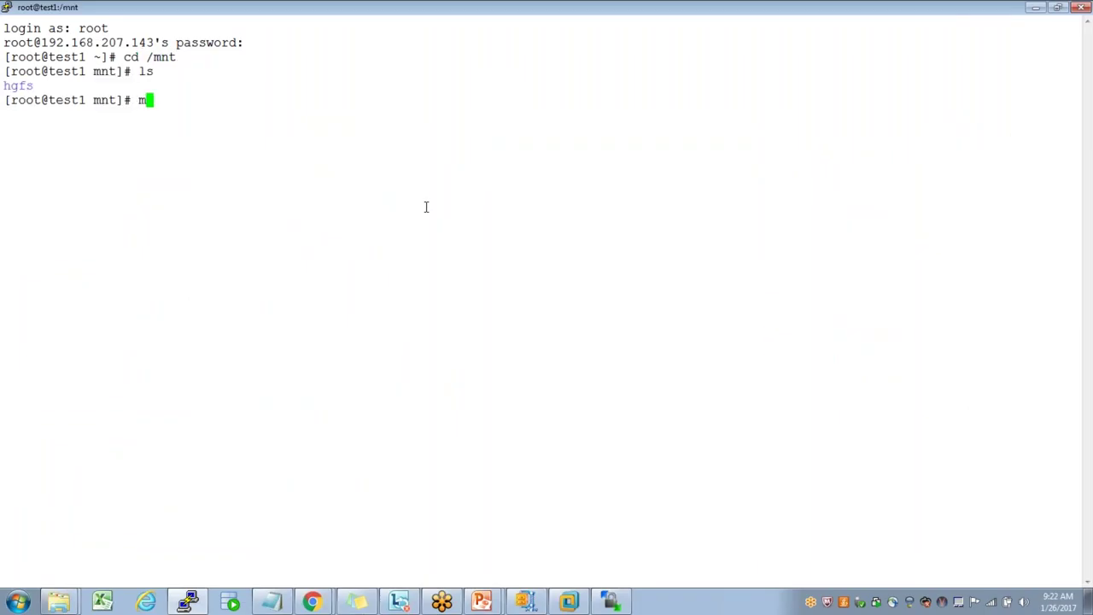
pyautogui.write('kdir db2')
pyautogui.press('Return')
pyautogui.write('chmod 777 db2')
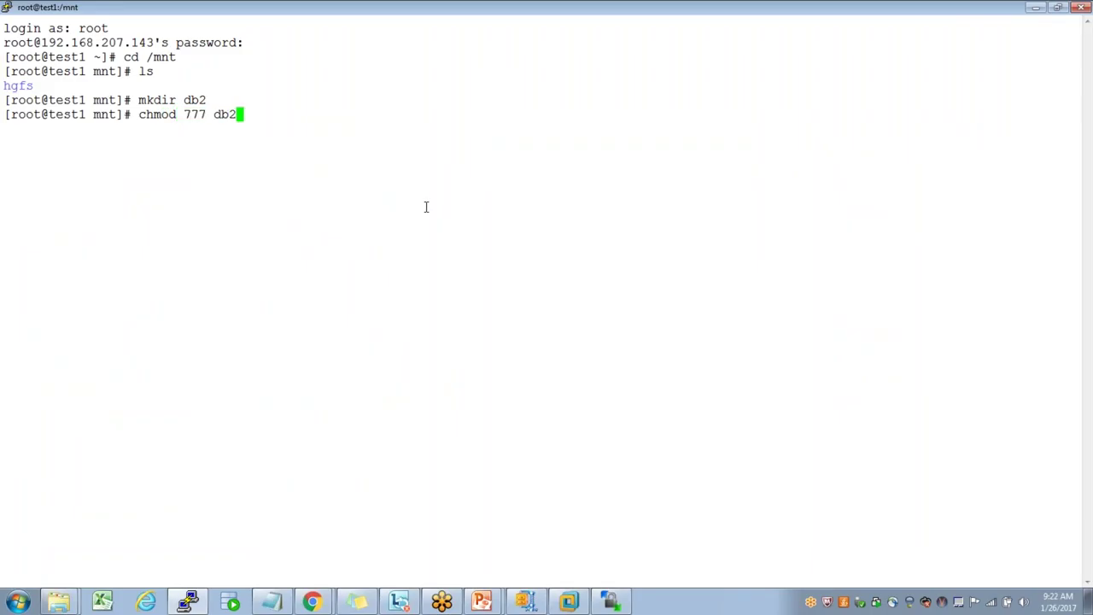
pyautogui.press('Return')
pyautogui.hotkey('alt', 'Tab')
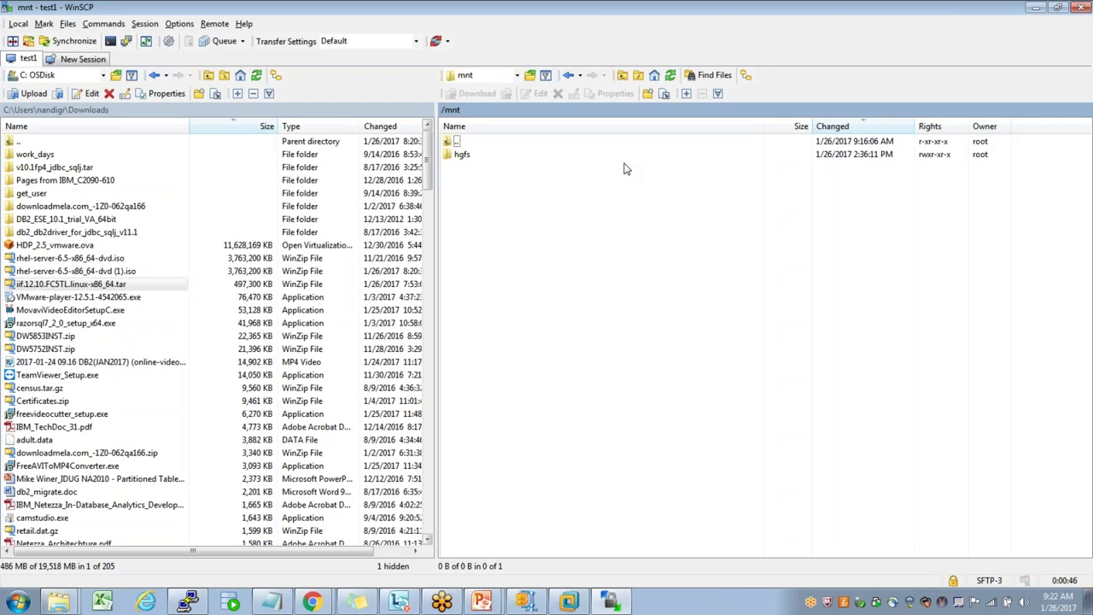
# - Refresh the remote panel, open /mnt/db2, and upload iif.12.10.FC5TL.linux-x86_64.tar into it
pyautogui.click(670, 75)
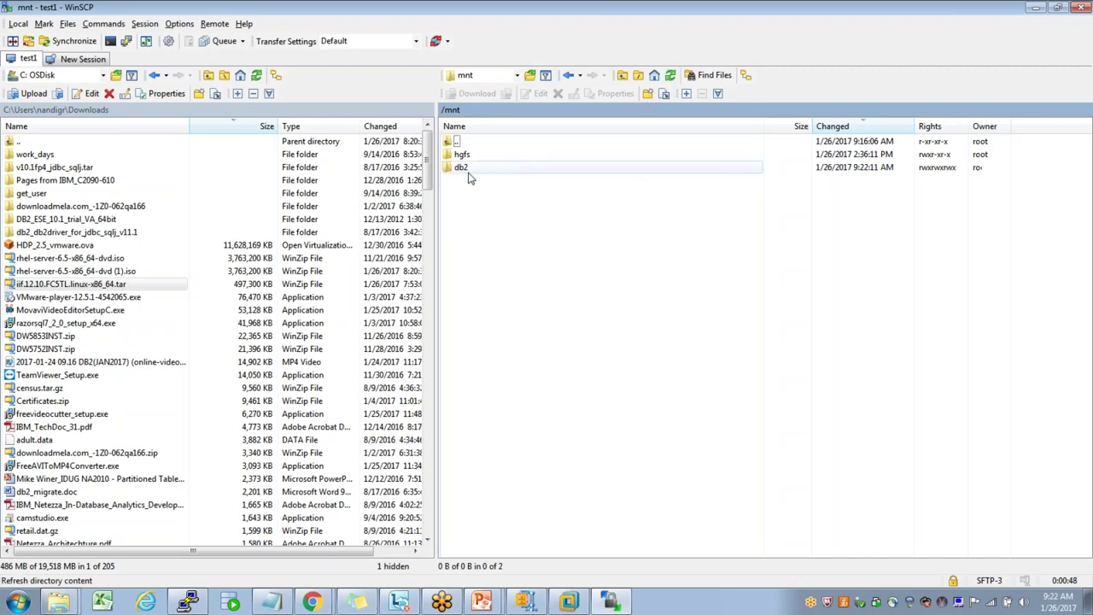
pyautogui.doubleClick(462, 168)
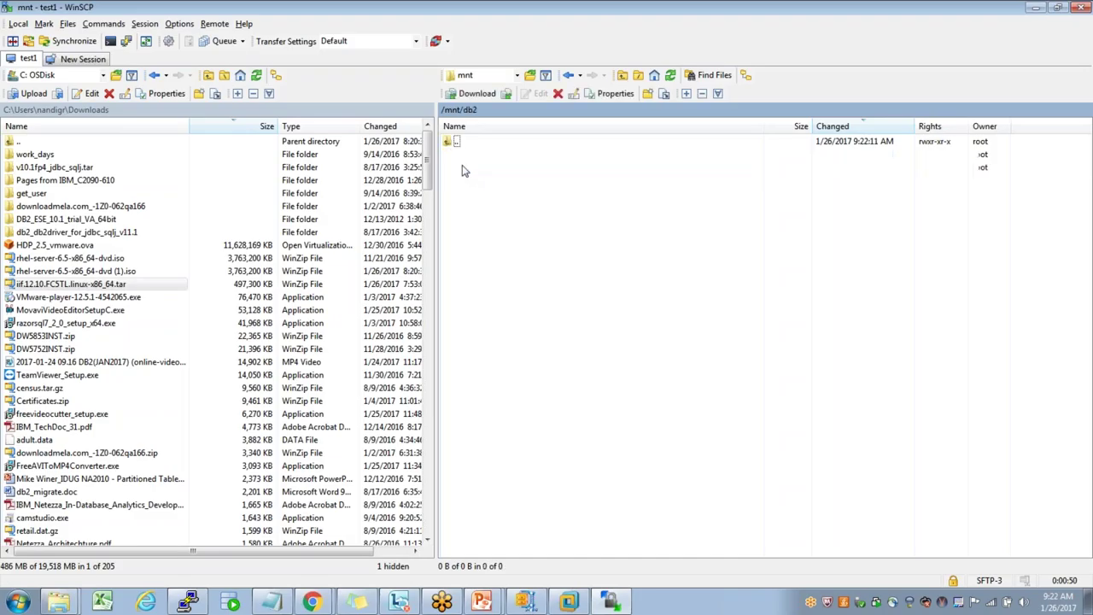
pyautogui.click(109, 286)
pyautogui.moveTo(110, 290); pyautogui.dragTo(538, 231)
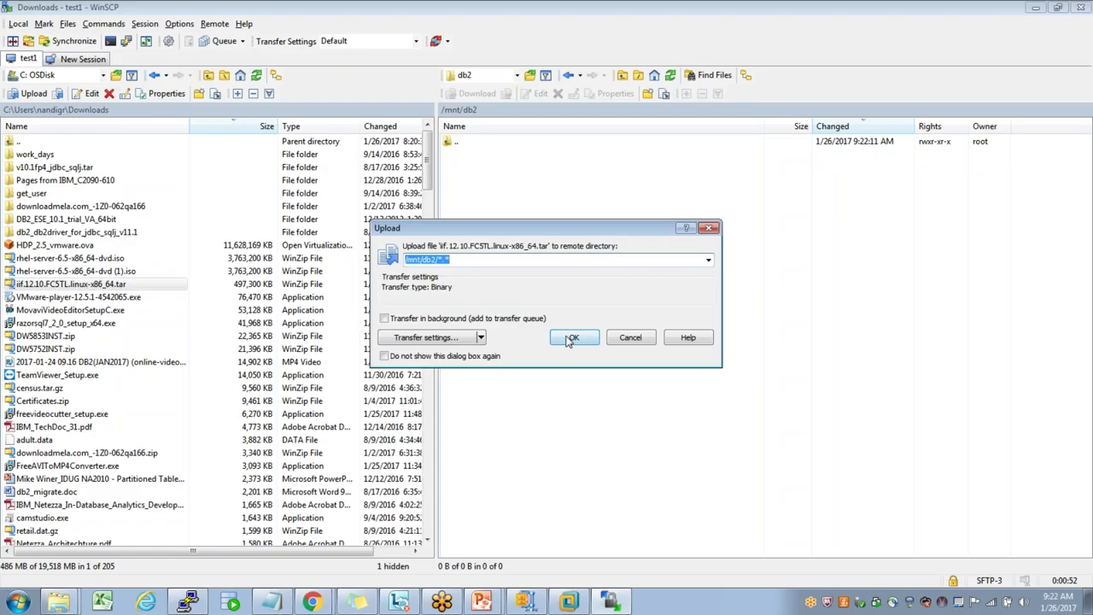
pyautogui.click(570, 337)
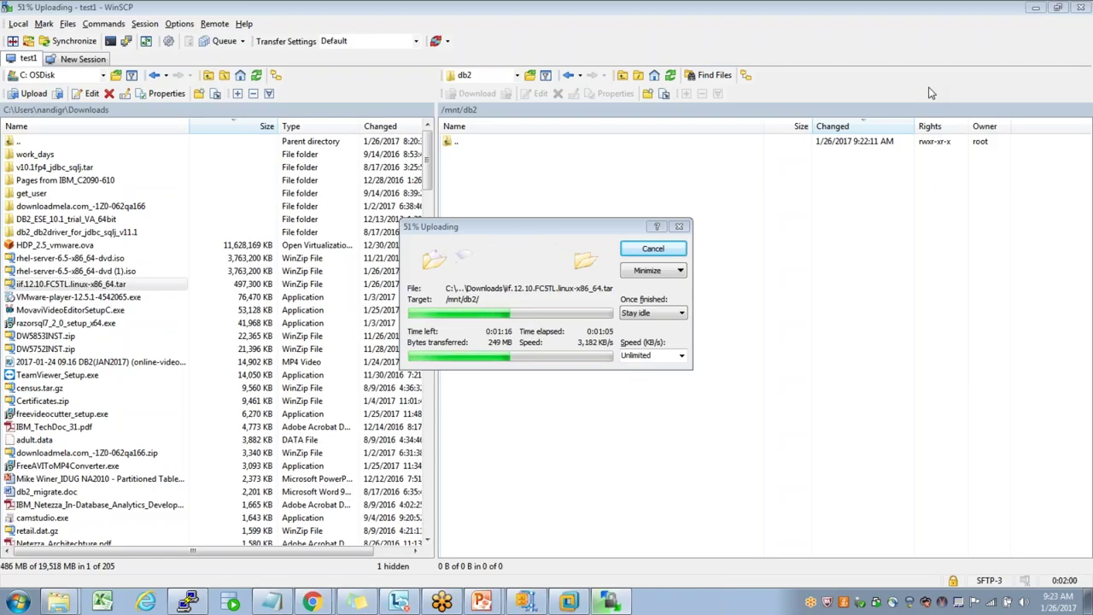
# - Download the WinSCP-5.9.3-Setup.exe installation package from the official winscp.org download page
pyautogui.moveTo(312, 602)
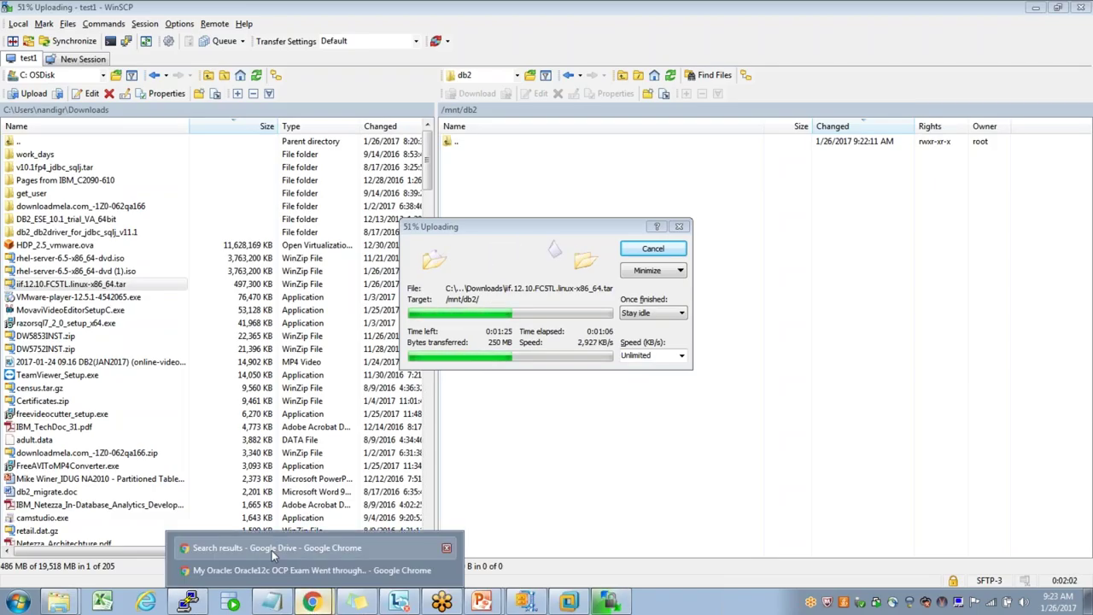
pyautogui.hotkey('alt', 'Tab')
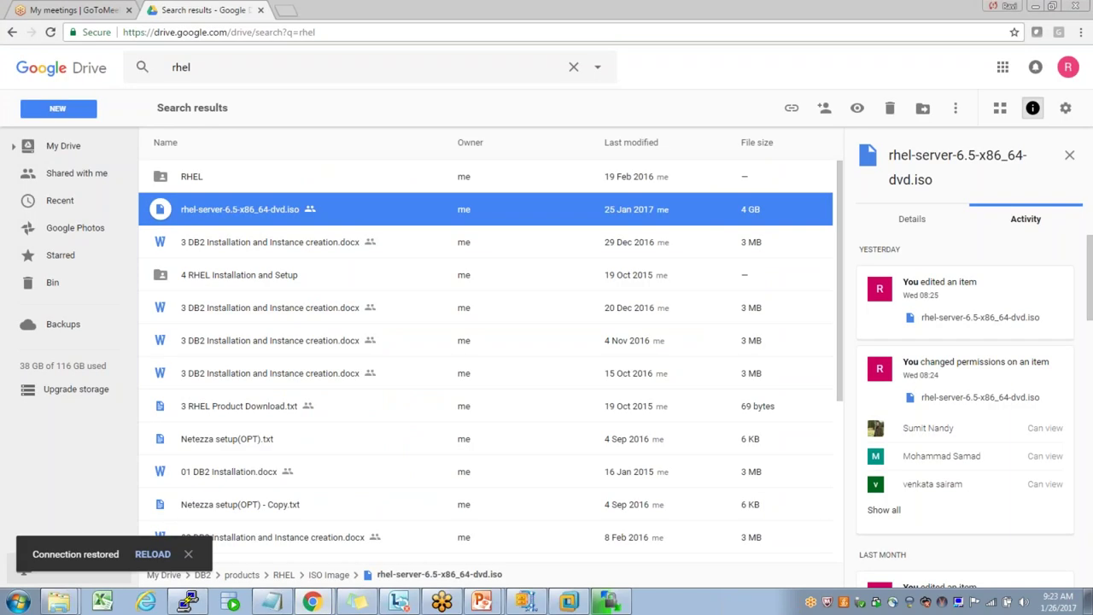
pyautogui.hotkey('ctrl', 't')
pyautogui.write('winscp.org')
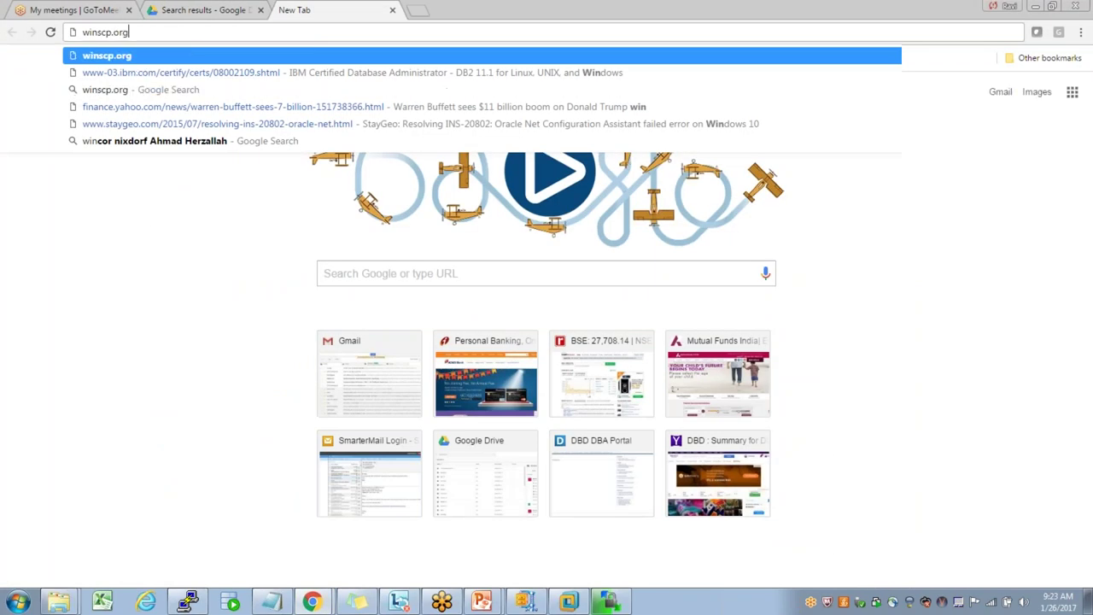
pyautogui.press('Return')
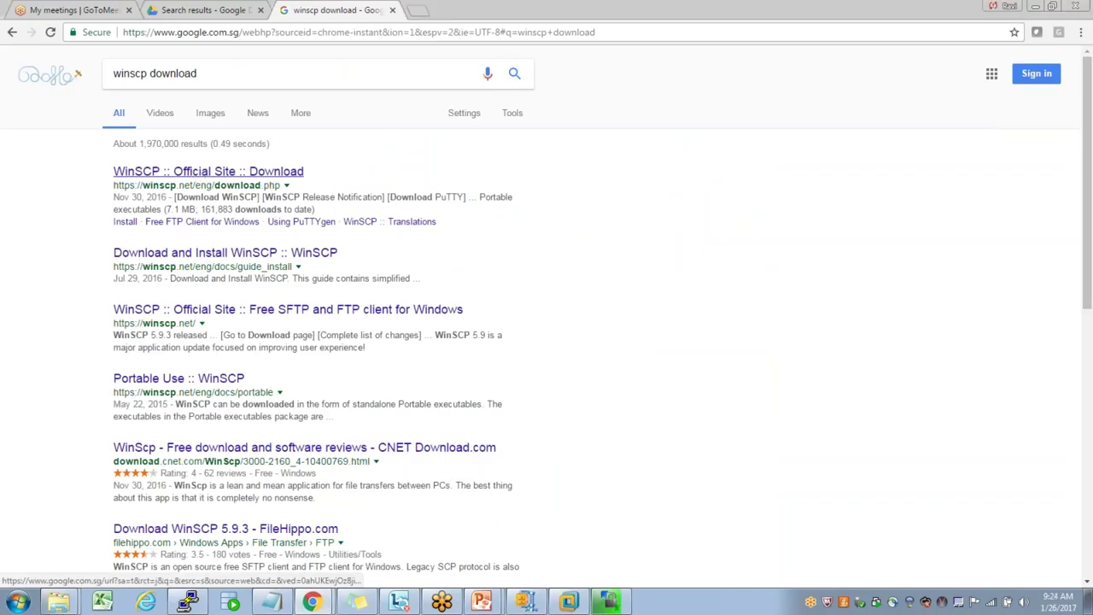
pyautogui.click(209, 171)
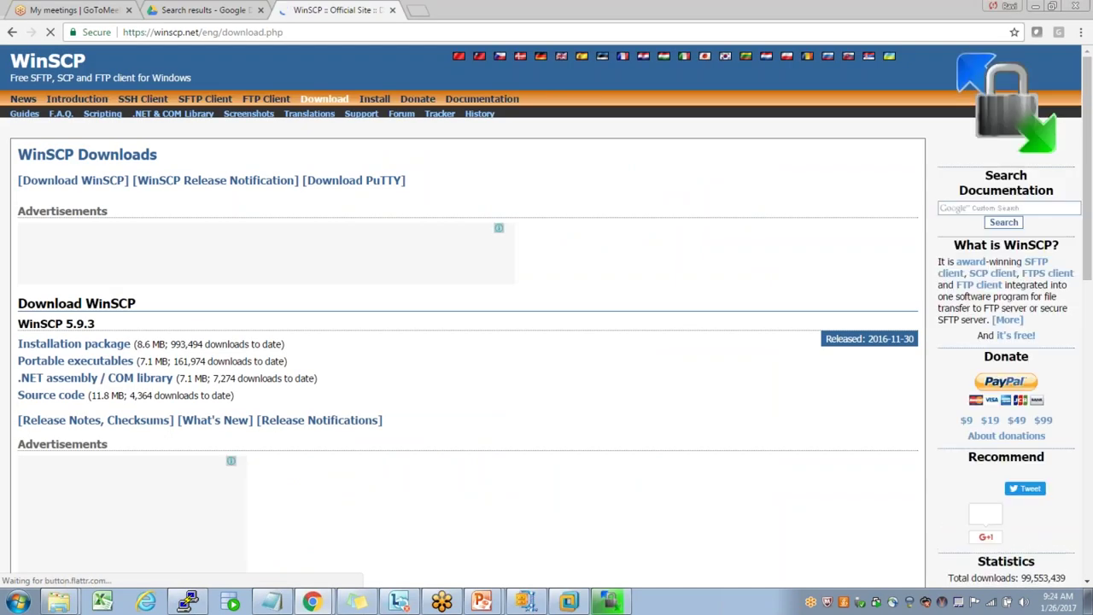
pyautogui.click(102, 345)
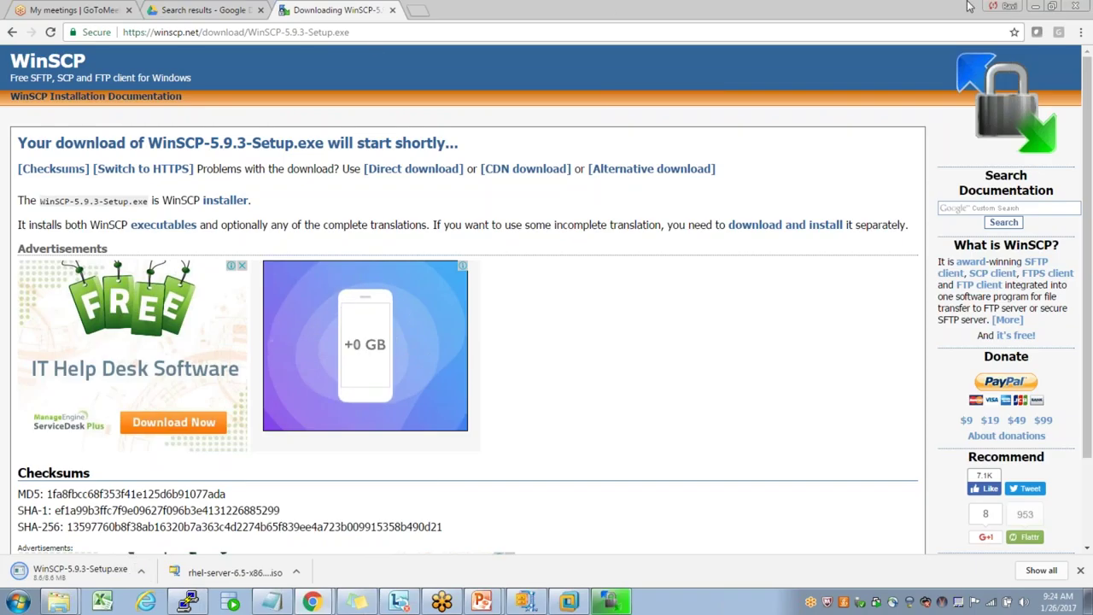
# - Confirm the Informix tar archive finished uploading to /mnt/db2, then return to the PuTTY terminal
pyautogui.click(613, 603)
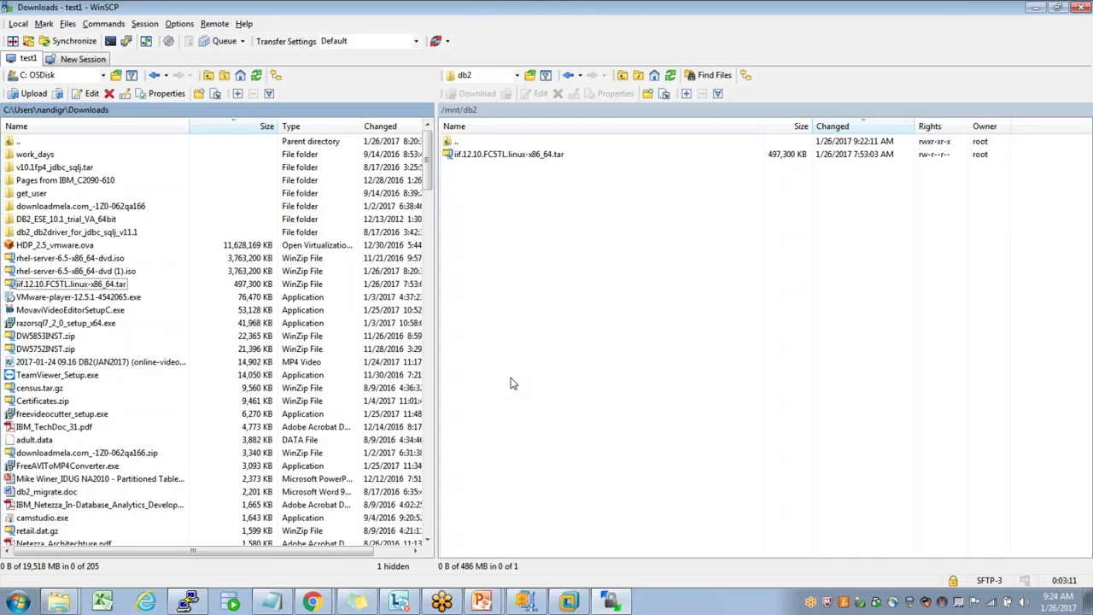
pyautogui.click(465, 155)
pyautogui.click(188, 602)
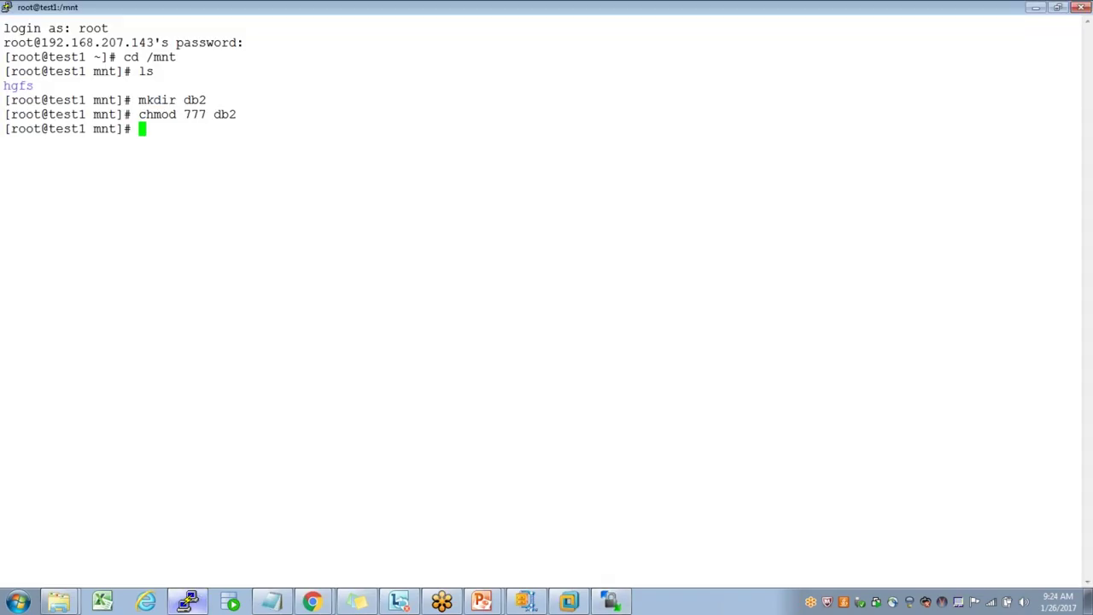